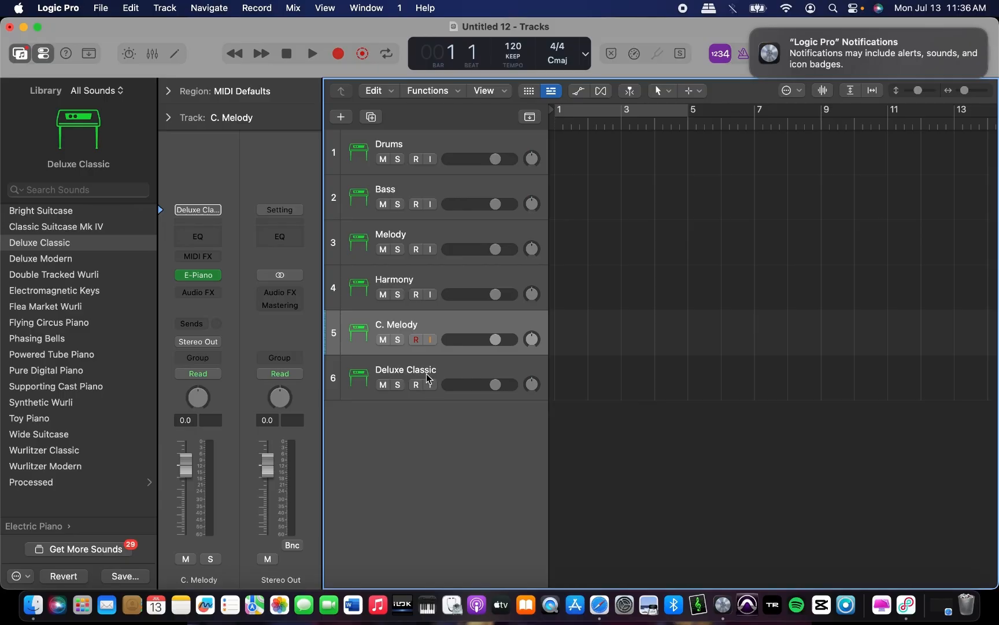
# Rename the sixth track, below C. Melody, as Layer.
pyautogui.write('Laye')
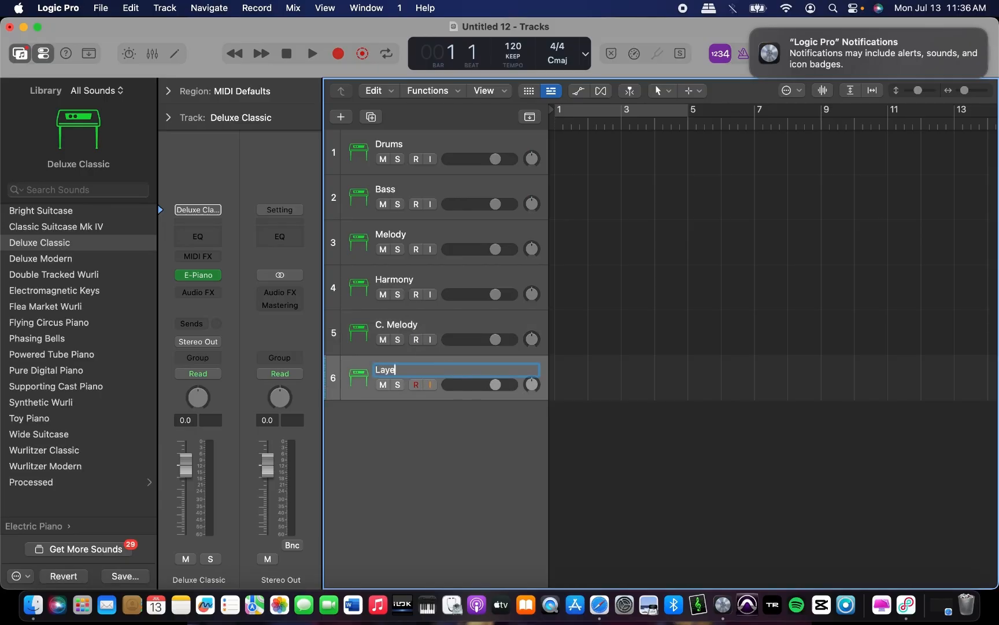
pyautogui.press('Return')
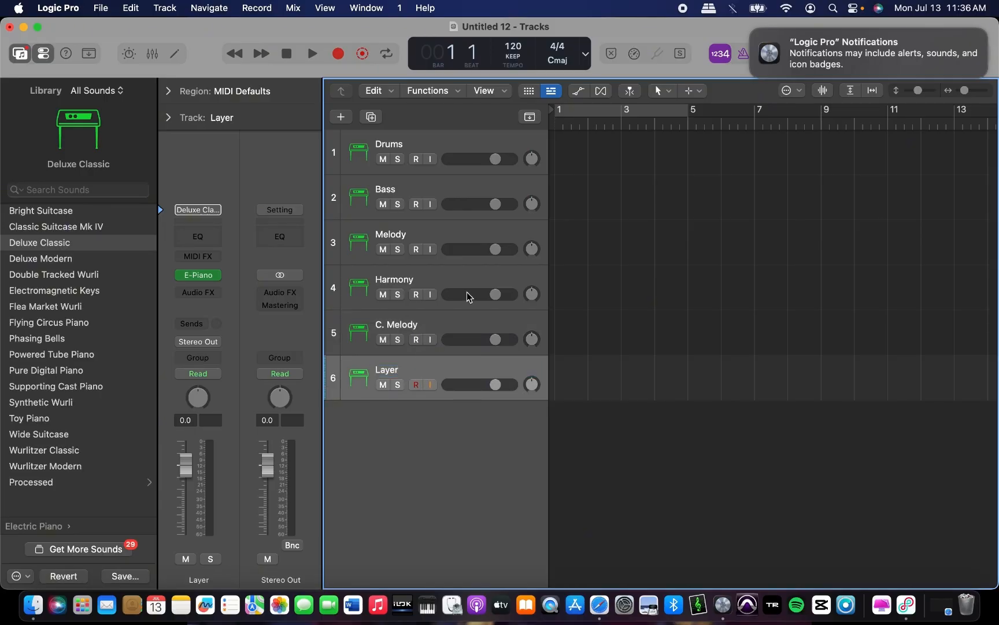
# Load the Absolute Zero kit from Electronic Drums onto the Drums track and turn on cycle mode for the first four bars.
pyautogui.click(444, 143)
pyautogui.click(752, 32)
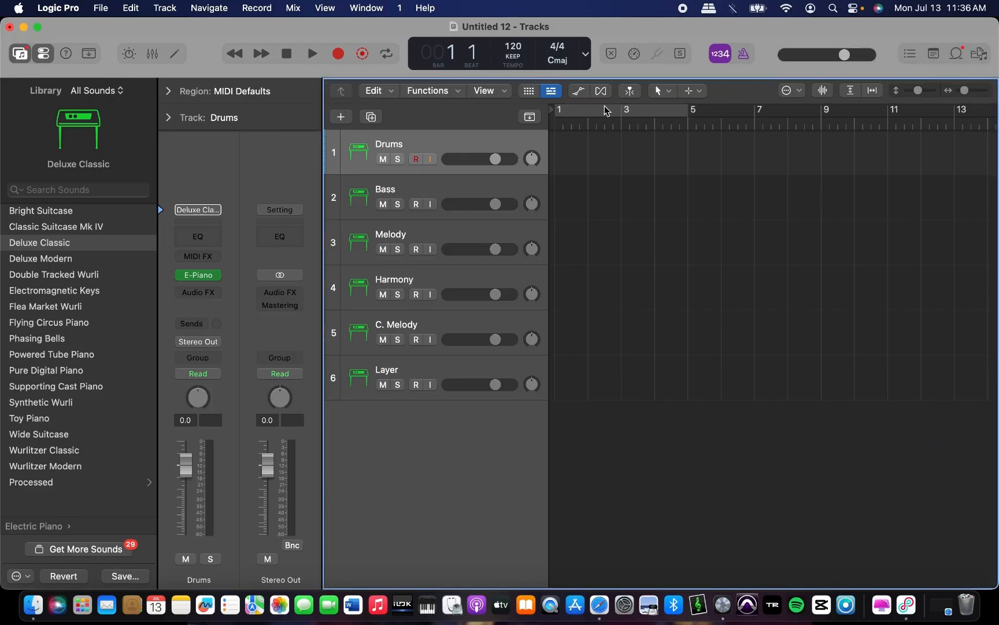
pyautogui.hscroll(-5, 147, 273)
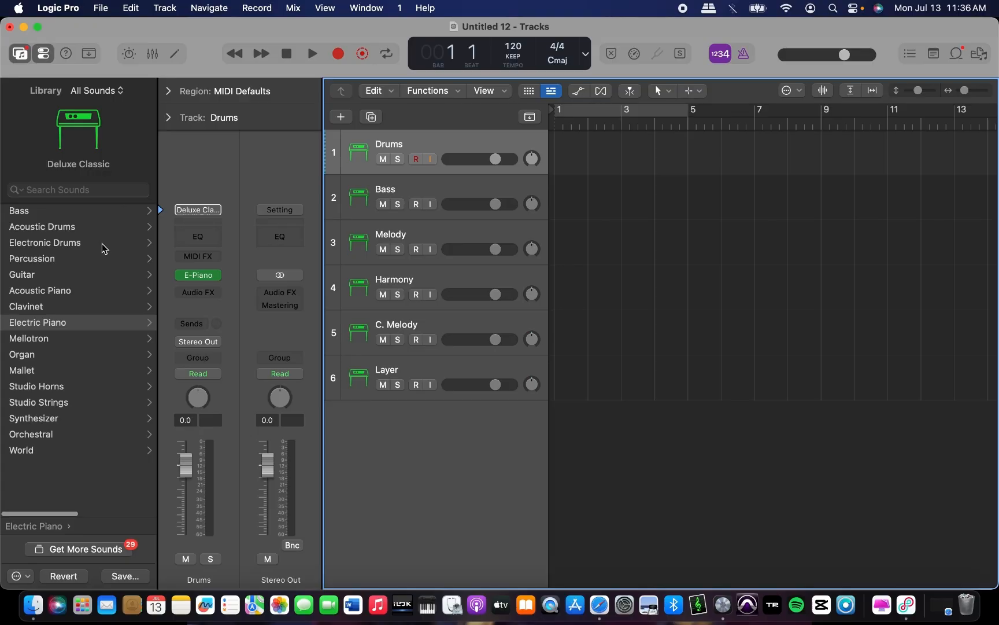
pyautogui.click(83, 245)
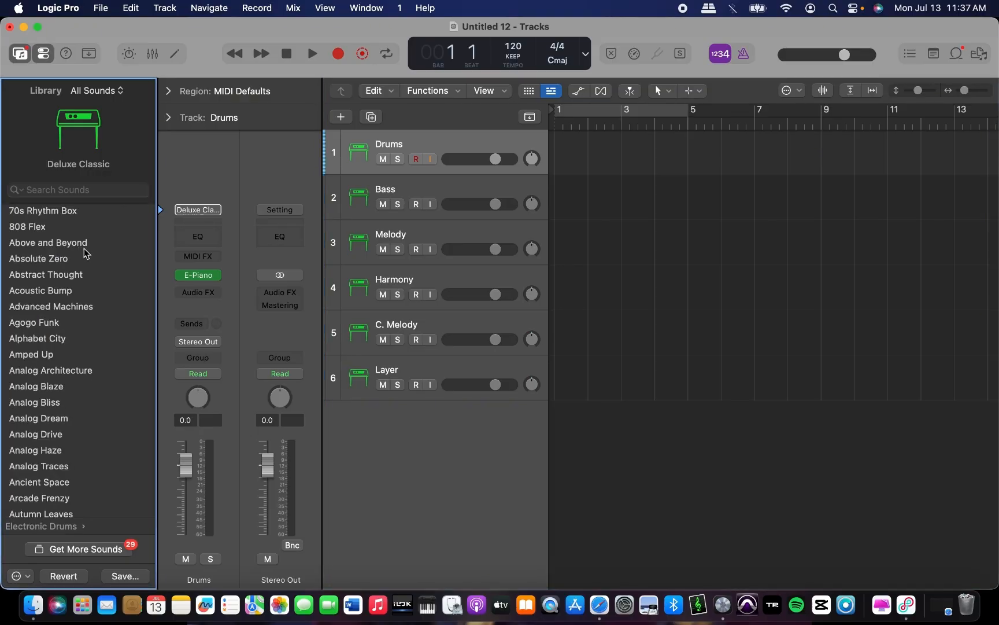
pyautogui.click(83, 259)
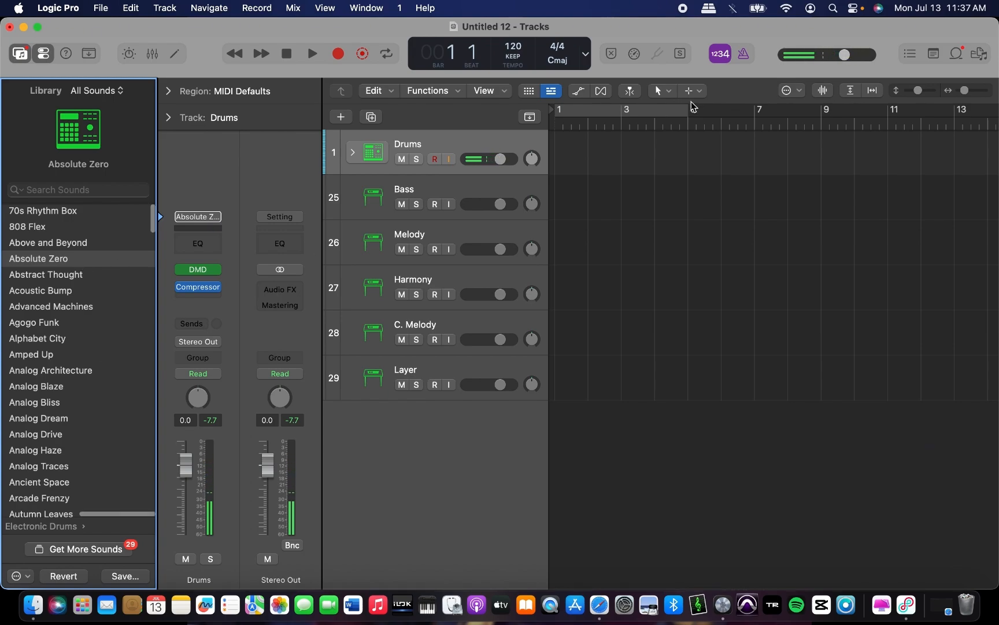
pyautogui.click(662, 107)
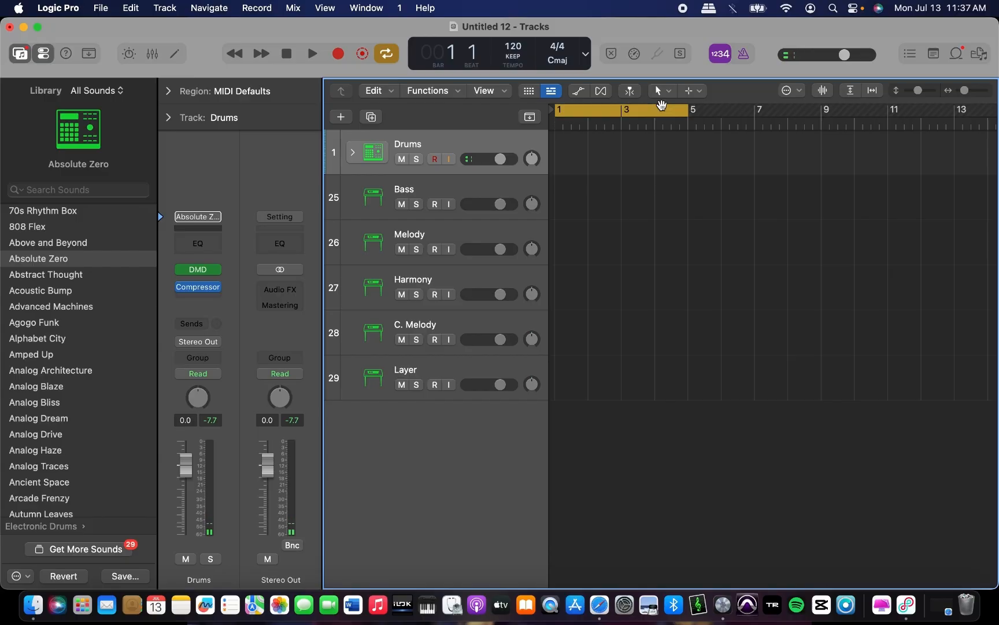
pyautogui.press('r')
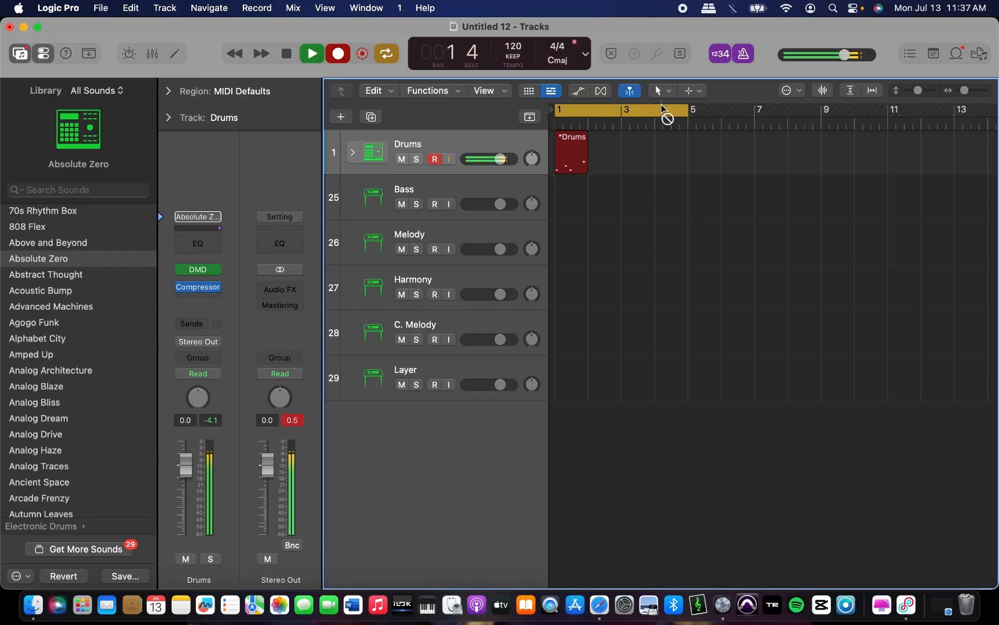
pyautogui.press('space')
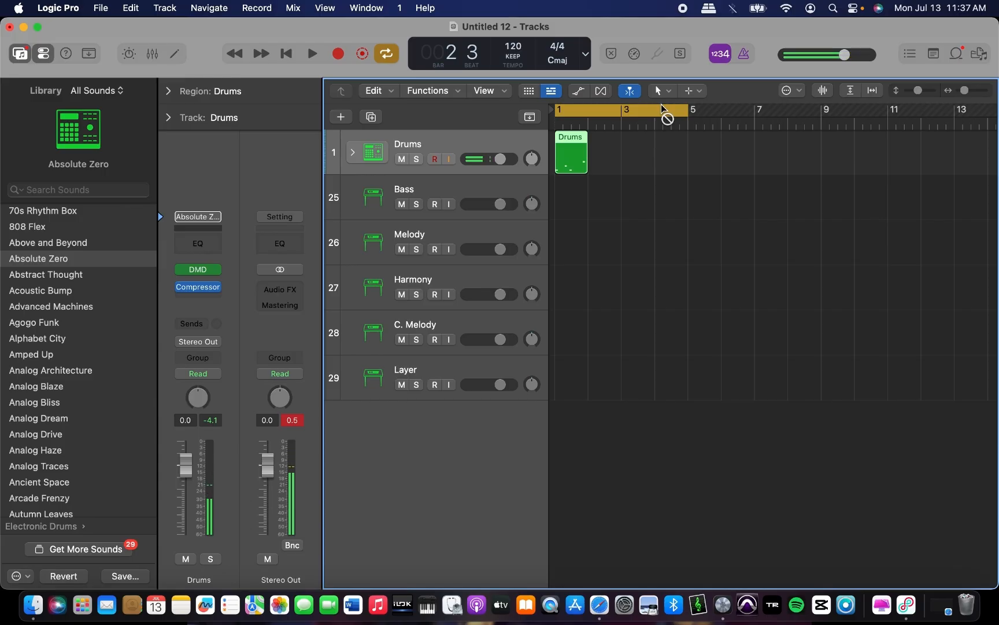
pyautogui.press('super+z')
pyautogui.press('Return')
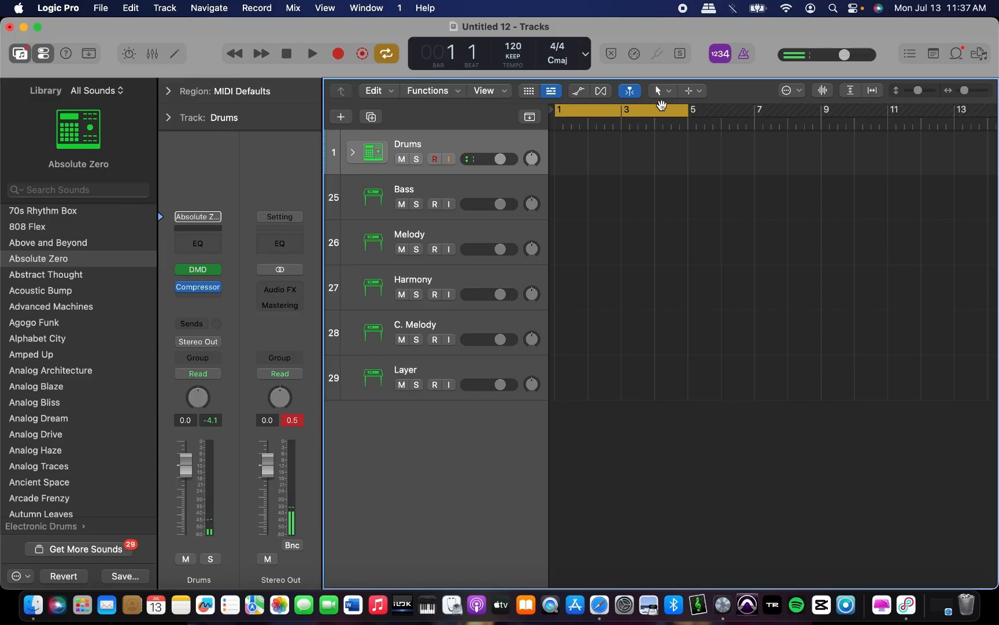
# Record a four-bar kick and snare pattern on the Drums track and quantize the region to 1/16 Note.
pyautogui.press('r')
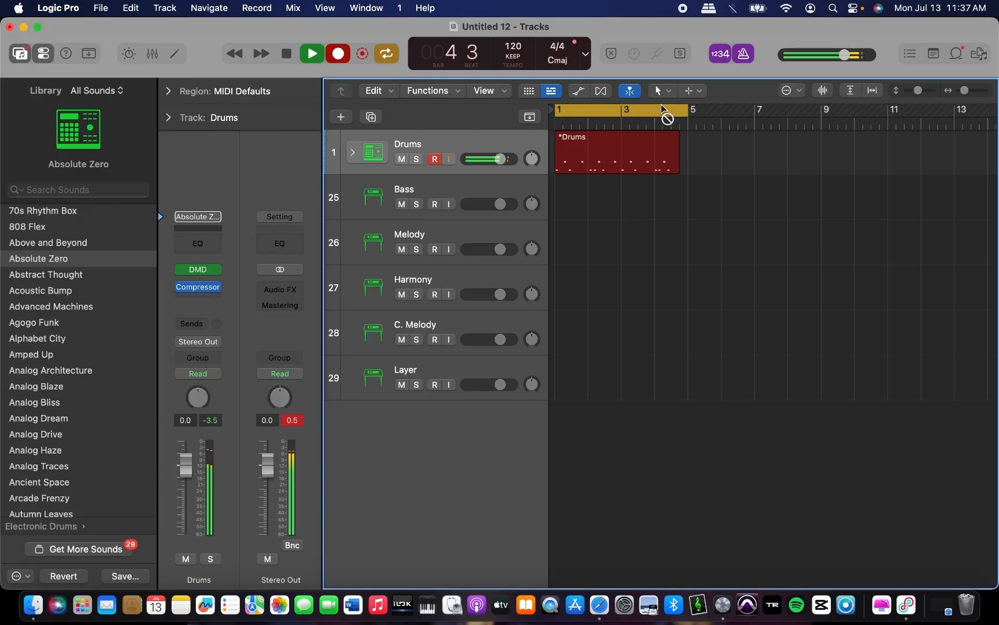
pyautogui.press('space')
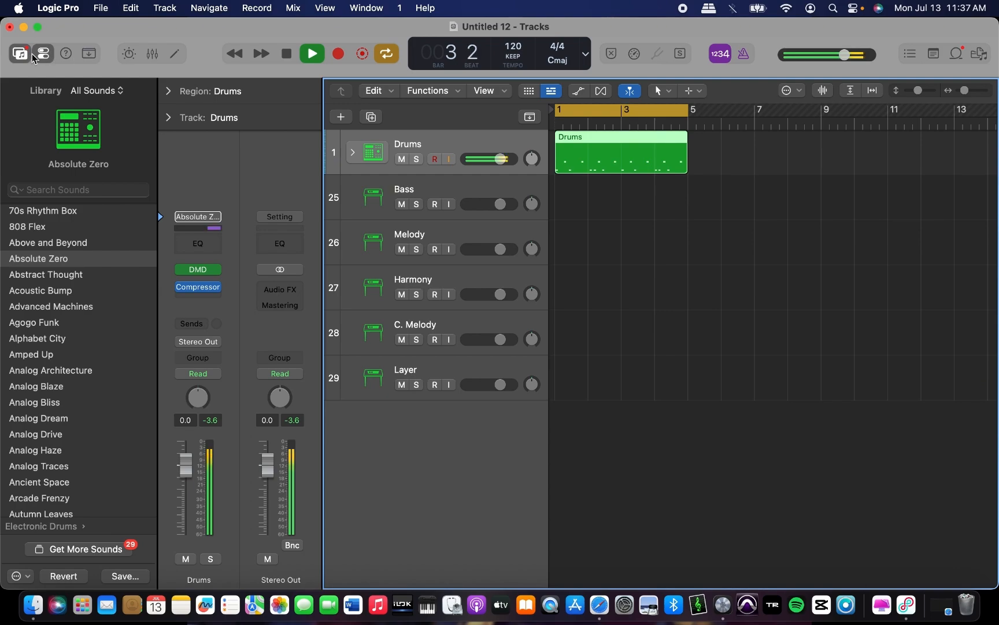
pyautogui.click(174, 93)
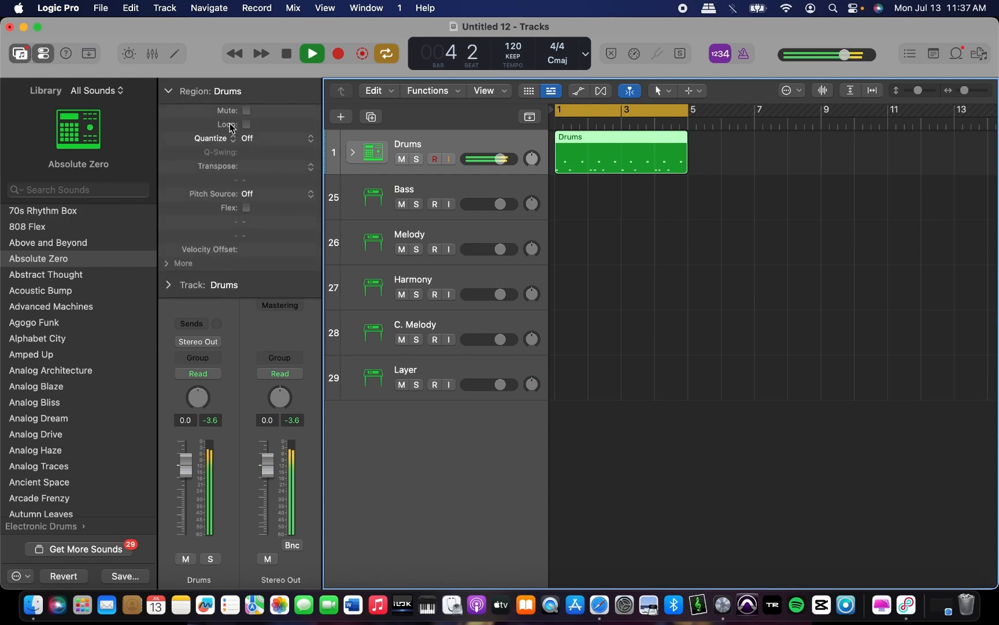
pyautogui.click(300, 139)
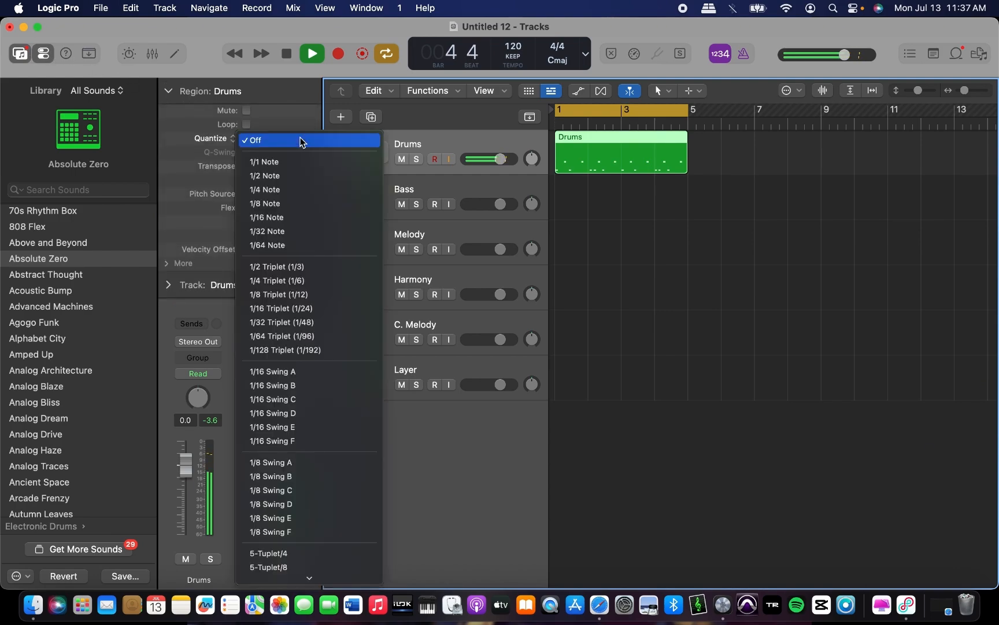
pyautogui.click(293, 217)
# With no region selected, set the default MIDI quantize value to 1/16 Note.
pyautogui.click(673, 277)
pyautogui.click(313, 142)
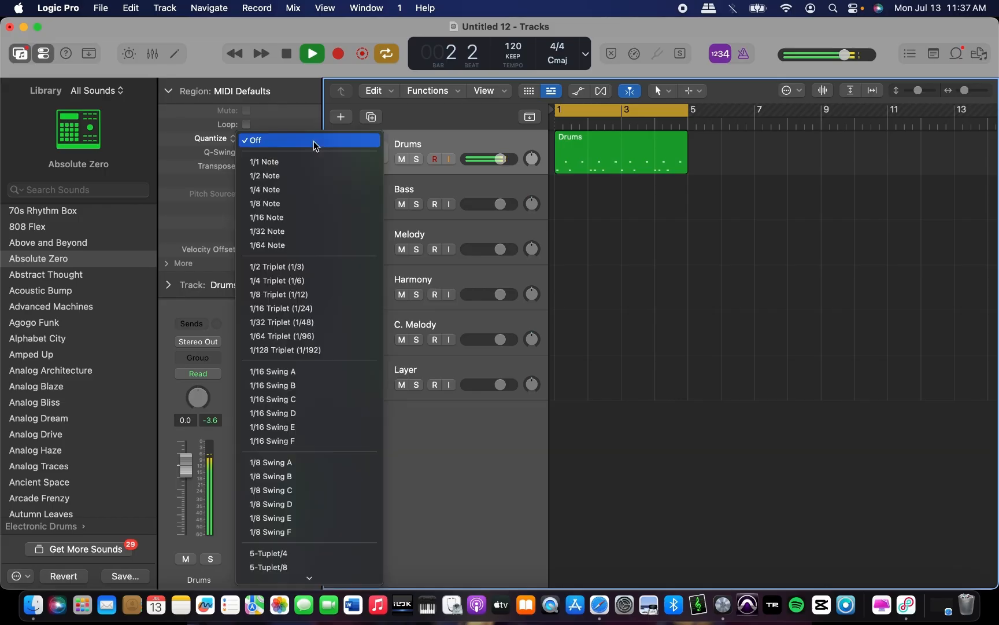
pyautogui.click(312, 217)
pyautogui.click(593, 250)
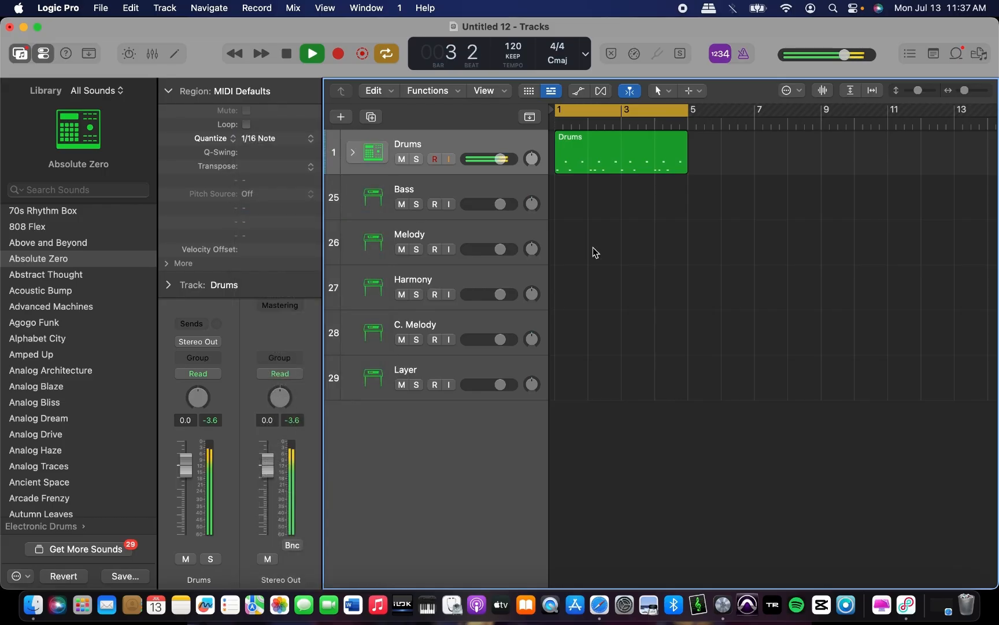
# Open the Drums region in the Piano Roll and move its first kick and snare notes slightly earlier, then stop playback.
pyautogui.click(607, 167)
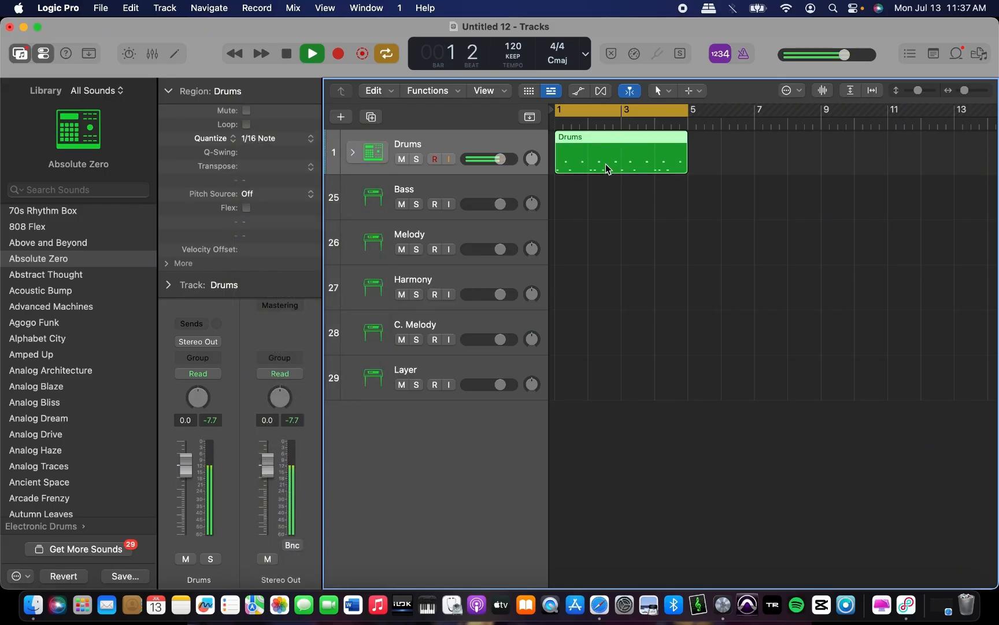
pyautogui.doubleClick(606, 164)
pyautogui.click(552, 503)
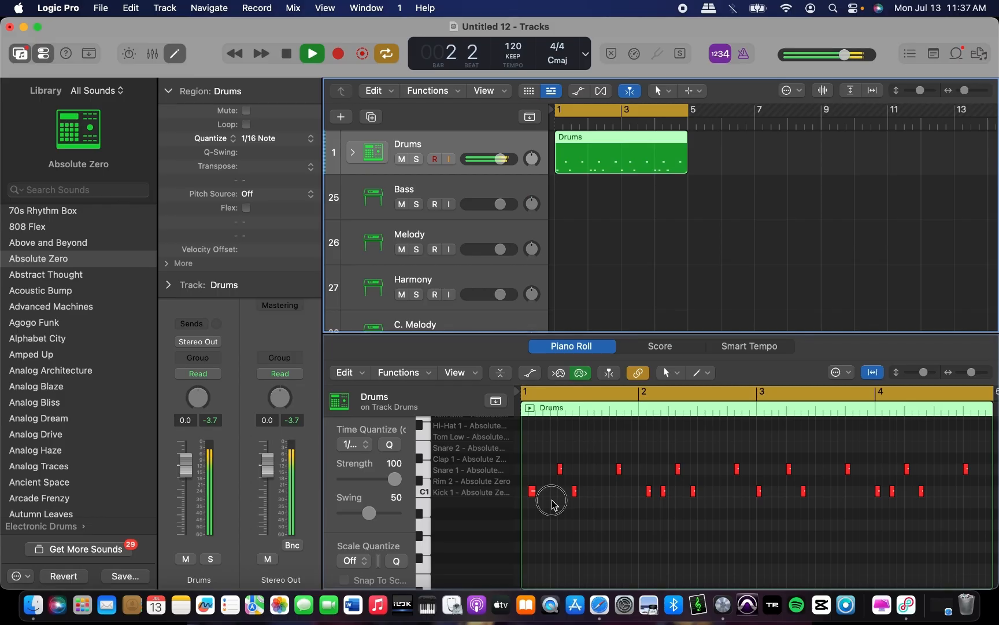
pyautogui.moveTo(532, 491); pyautogui.dragTo(568, 492)
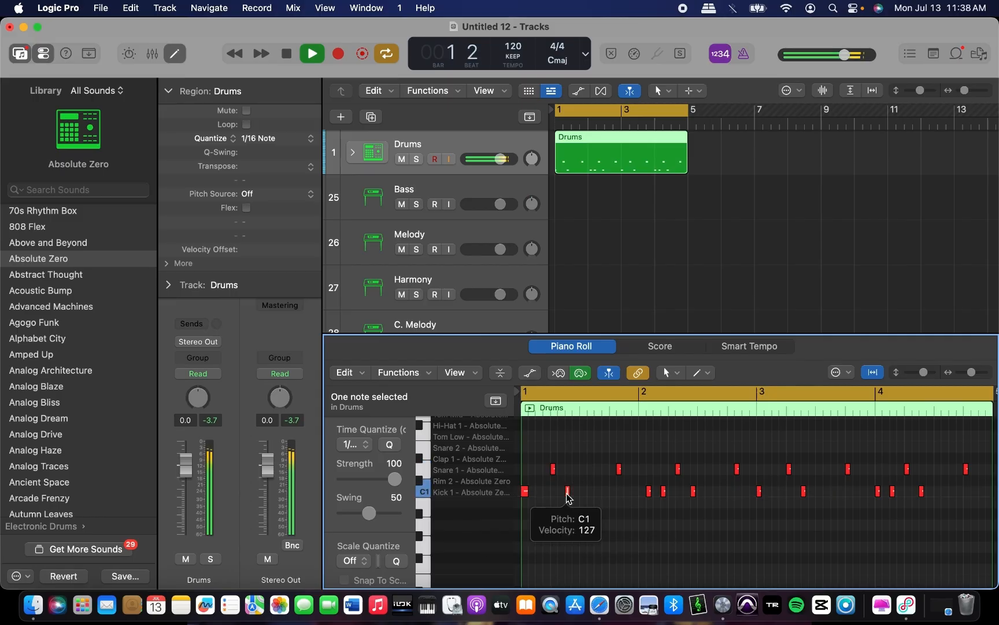
pyautogui.press('space')
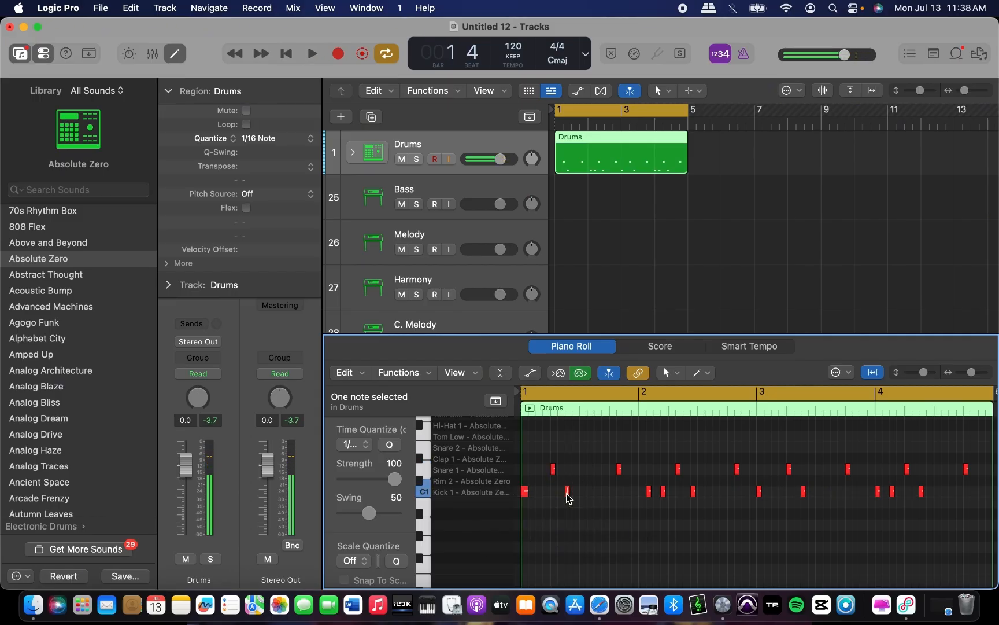
# Close the Piano Roll and delete the four-bar Drums region.
pyautogui.press('x')
pyautogui.press('x')
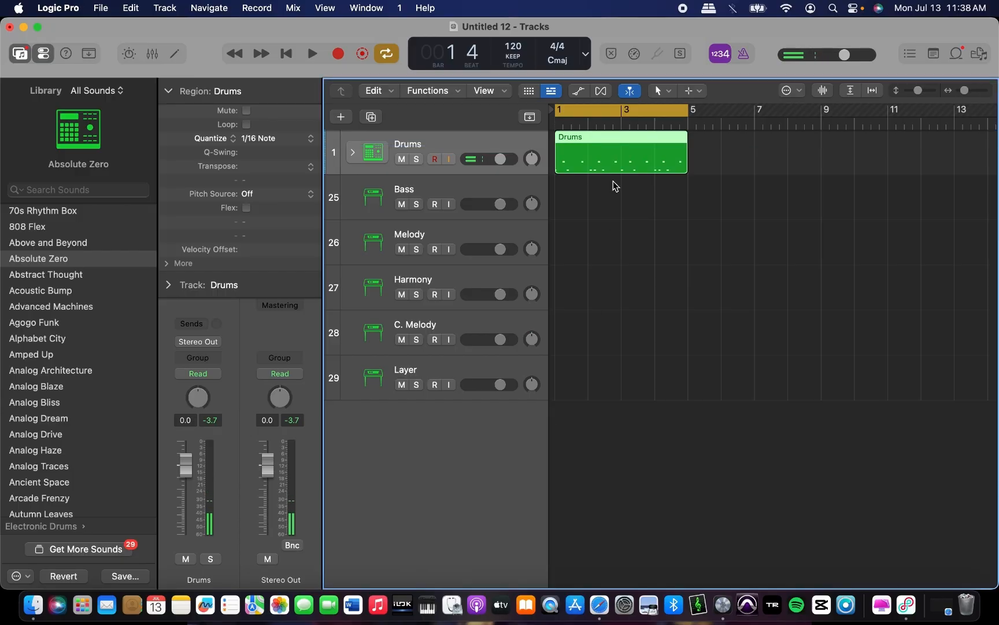
pyautogui.press('Delete')
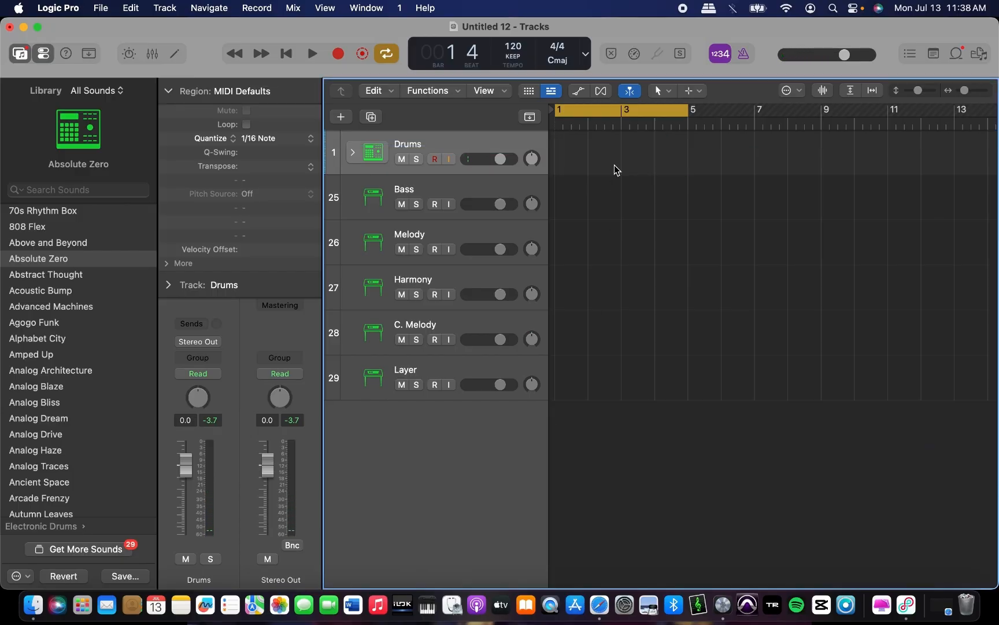
# Record a two-bar kick and snare pattern on the Drums track and loop the region.
pyautogui.press('r')
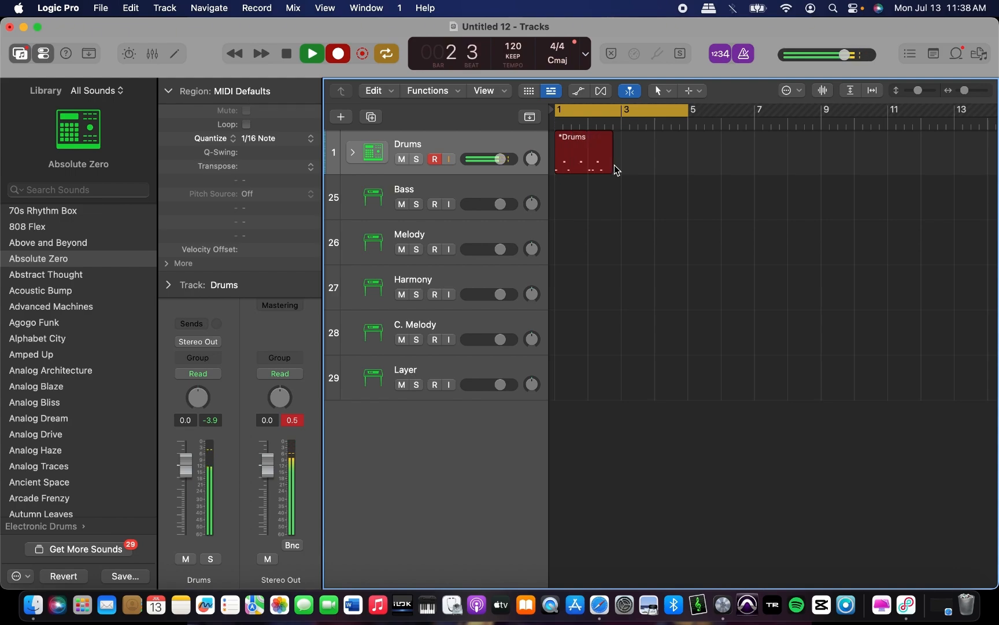
pyautogui.press('space')
pyautogui.press('space')
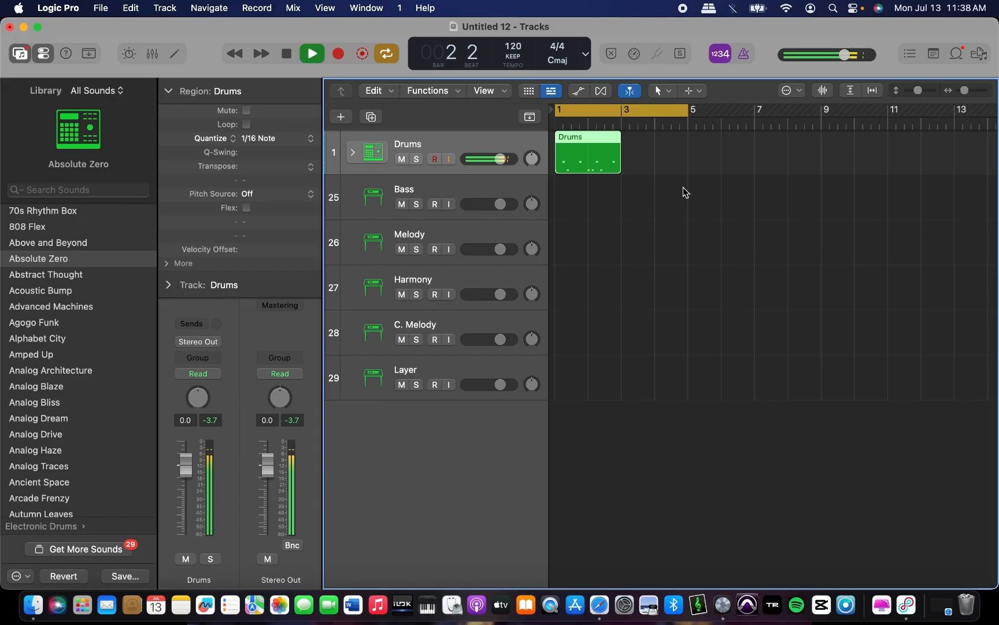
pyautogui.press('l')
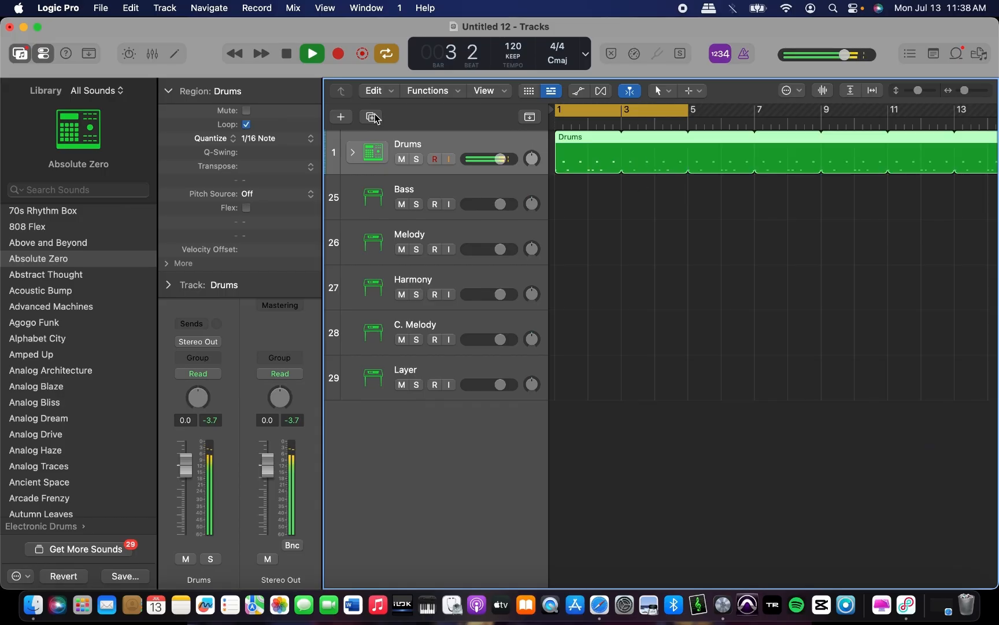
# Duplicate the Drums track with its kit and rename the copy Hi hats.
pyautogui.press('super+d')
pyautogui.doubleClick(425, 191)
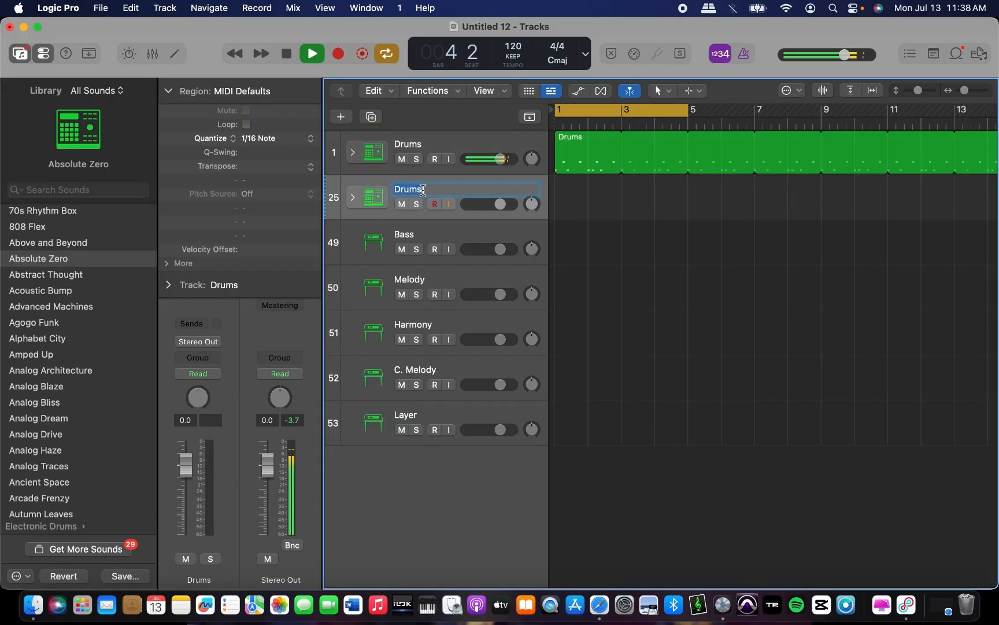
pyautogui.write('Hi hats')
pyautogui.press('Return')
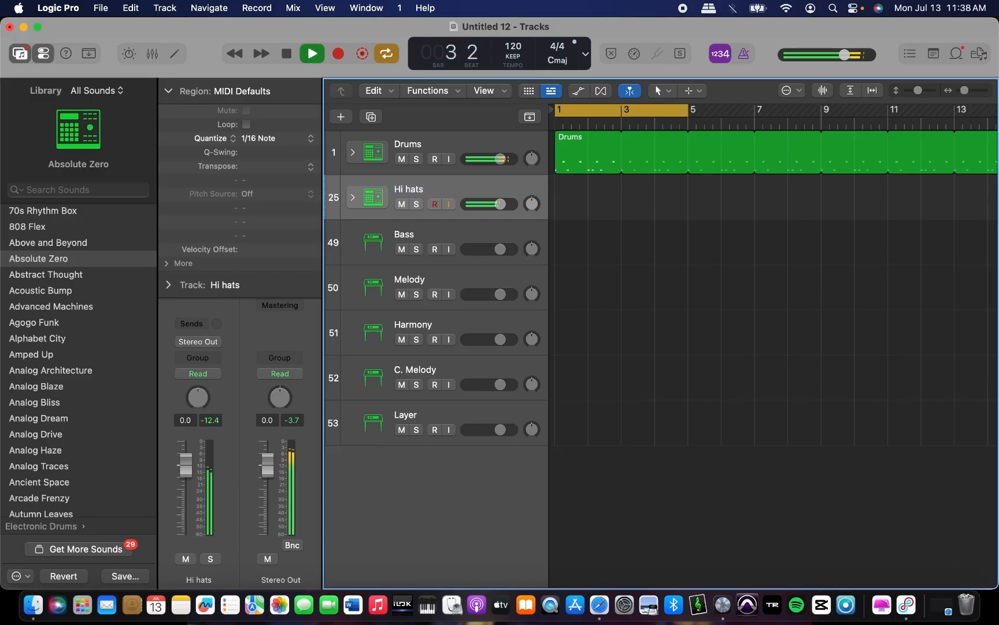
# Record a four-bar closed and open hi-hat pattern on the Hi hats track.
pyautogui.press('space')
pyautogui.press('r')
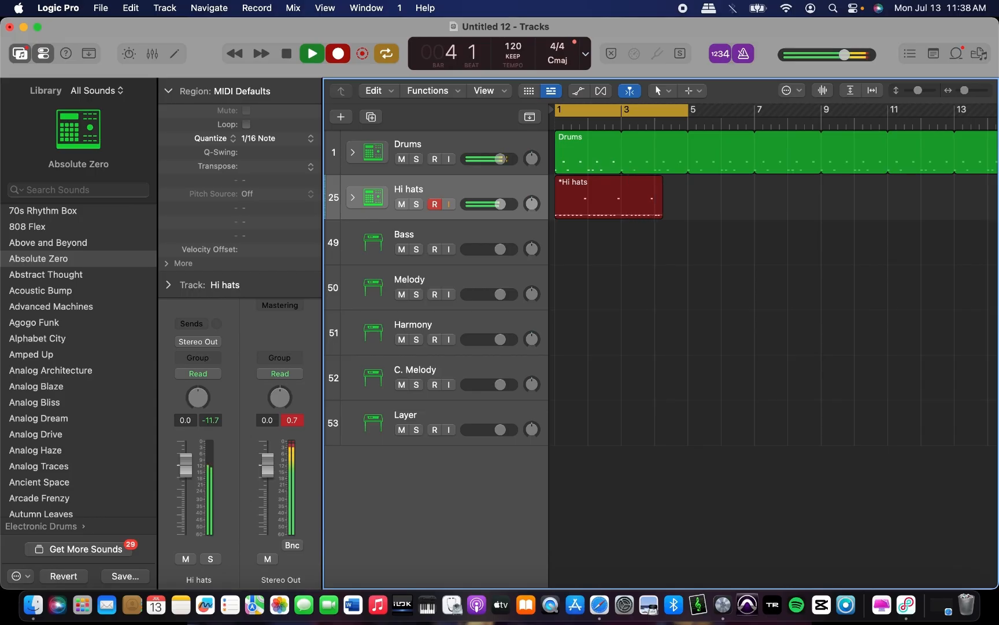
pyautogui.press('space')
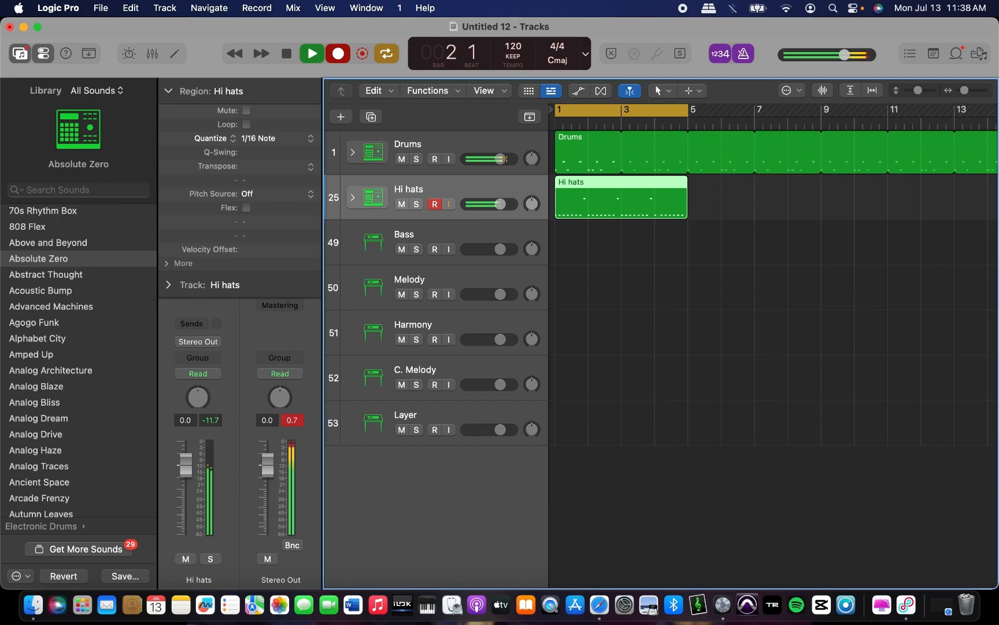
# Open the Hi hats region in the Piano Roll, stop recording, and bring the Hi-Hat 1 notes around bar 4 into view.
pyautogui.doubleClick(591, 213)
pyautogui.hscroll(5, 776, 489)
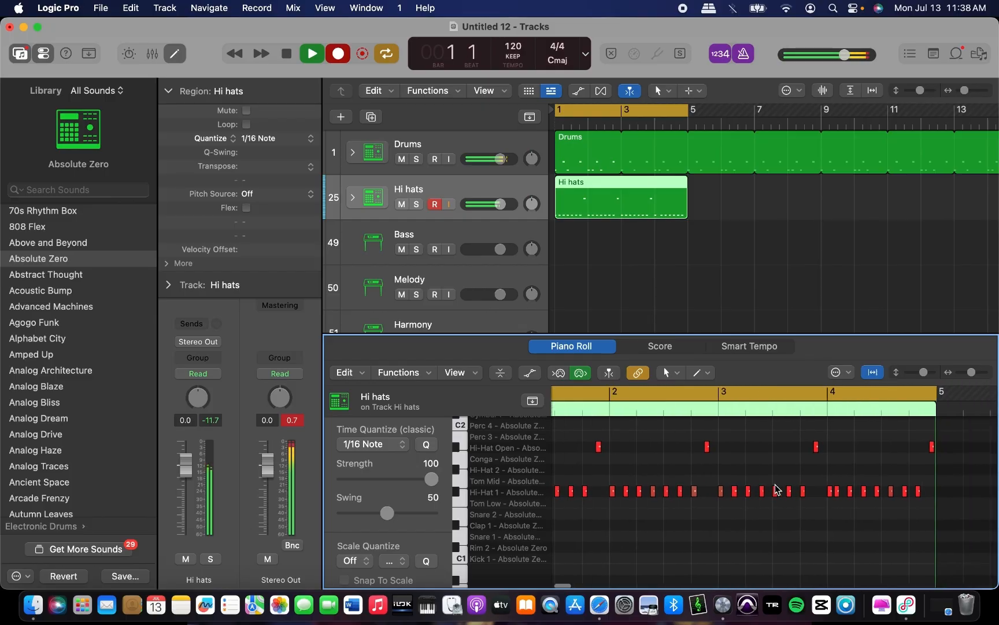
pyautogui.moveTo(781, 491); pyautogui.dragTo(795, 491)
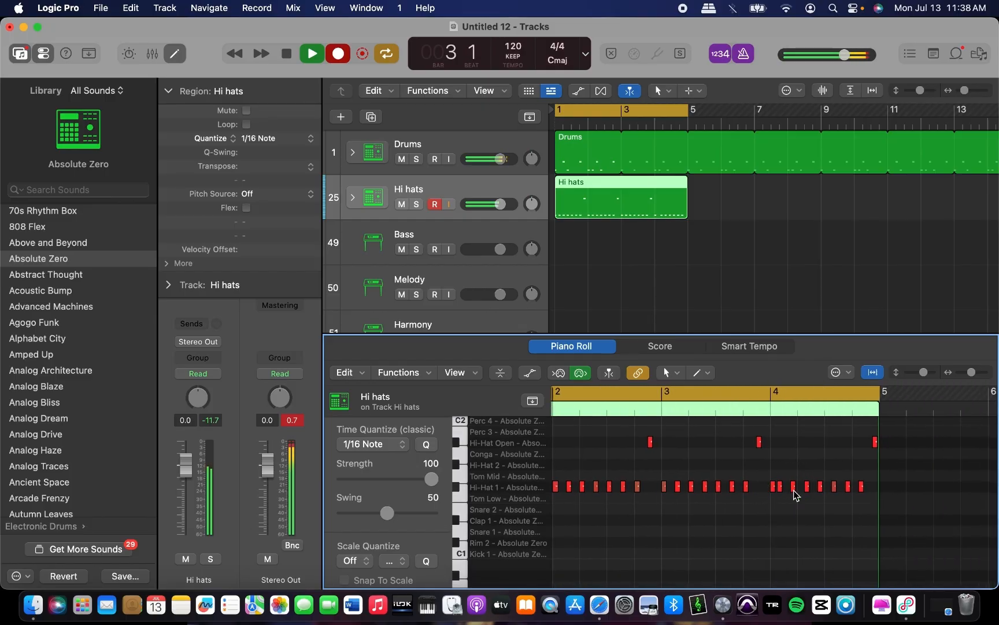
pyautogui.click(780, 487)
pyautogui.press('space')
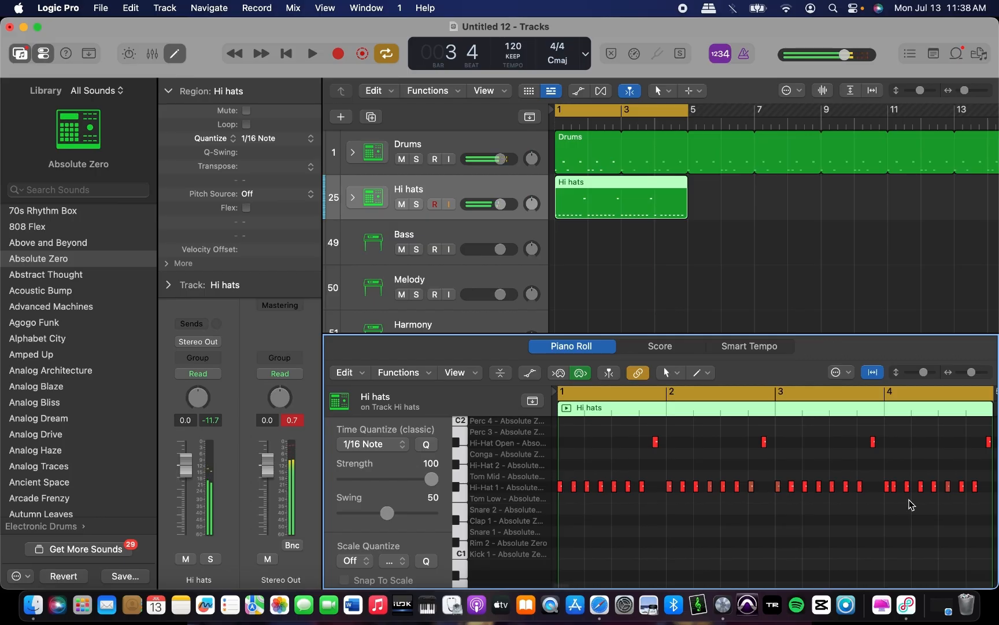
pyautogui.hscroll(8, 890, 498)
pyautogui.hscroll(-8, 890, 498)
pyautogui.hscroll(1, 893, 502)
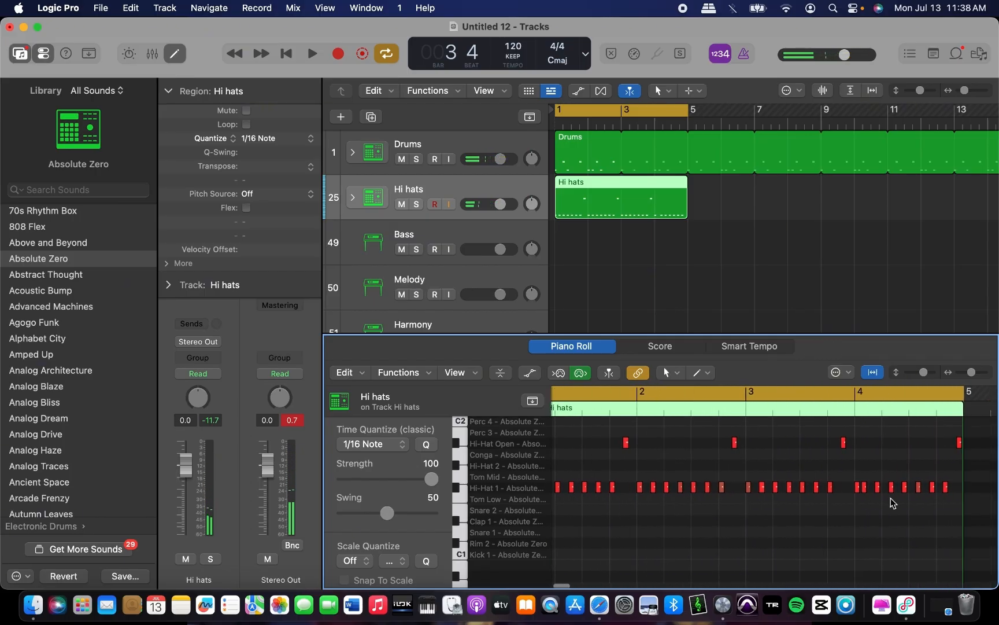
# Add copied Hi-Hat 1 notes just after the start of bar 4 to form a short roll, and play it back.
pyautogui.click(860, 488)
pyautogui.moveTo(861, 489); pyautogui.dragTo(870, 491)
pyautogui.press('space')
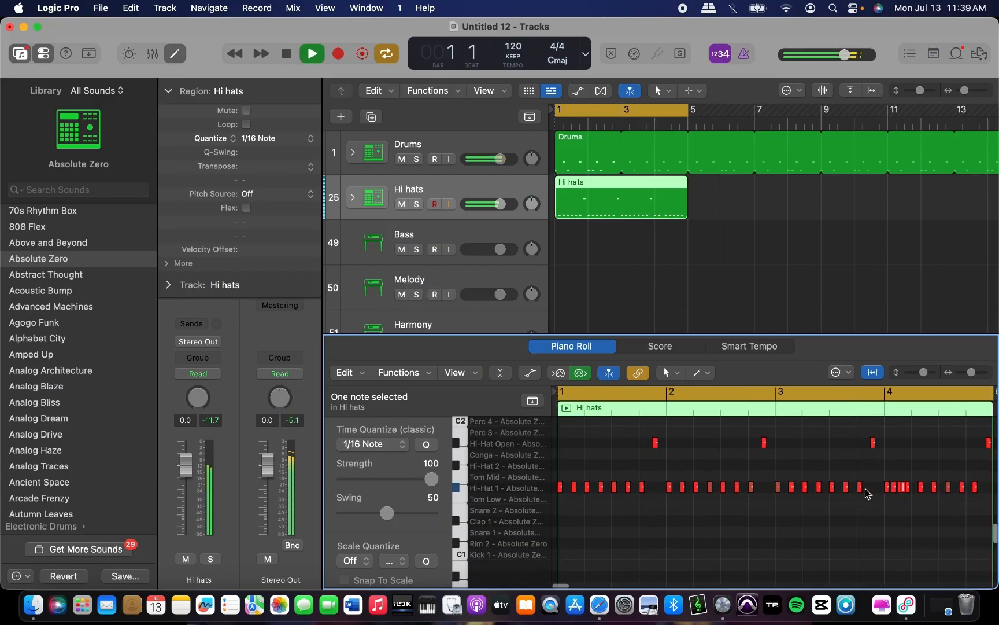
pyautogui.moveTo(889, 491); pyautogui.dragTo(896, 499)
pyautogui.click(895, 512)
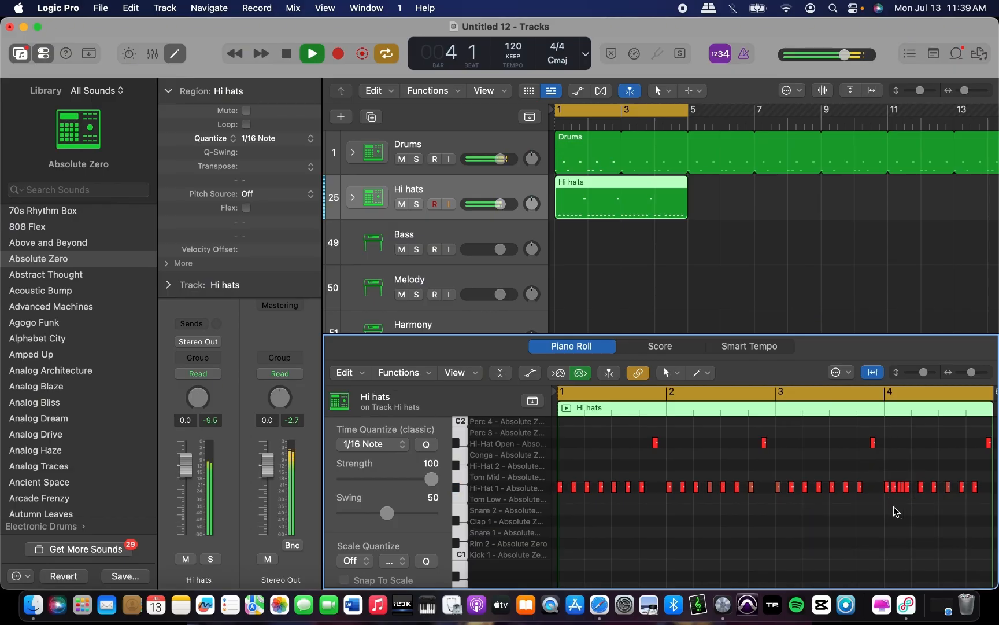
# Tighten the Hi-Hat 1 roll at the start of bar 4 into four back-to-back notes, deleting the extra notes after them.
pyautogui.scroll(10, 896, 501)
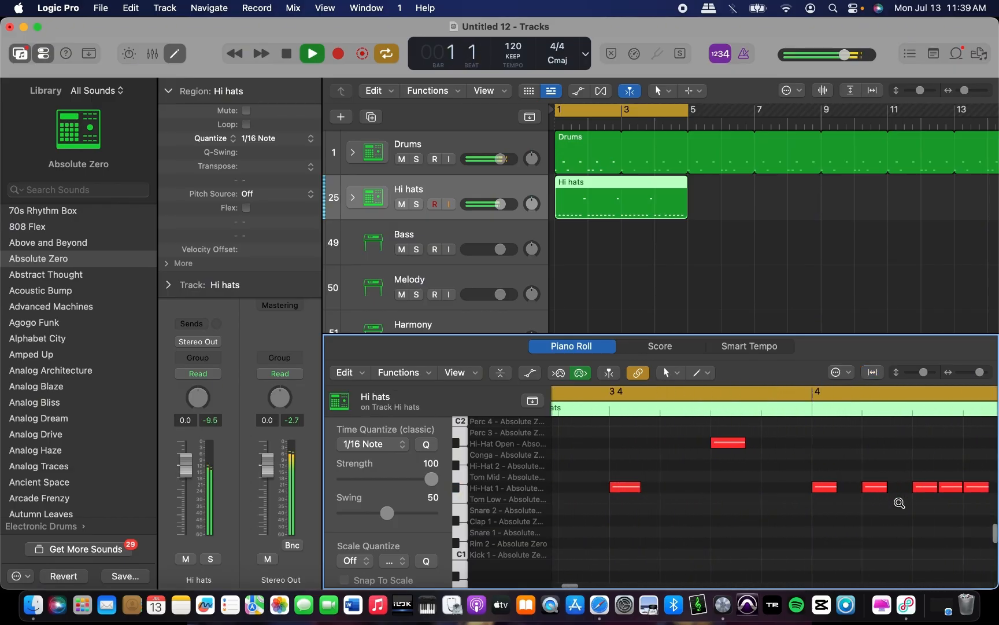
pyautogui.hscroll(3, 913, 505)
pyautogui.scroll(-1, 914, 505)
pyautogui.click(826, 481)
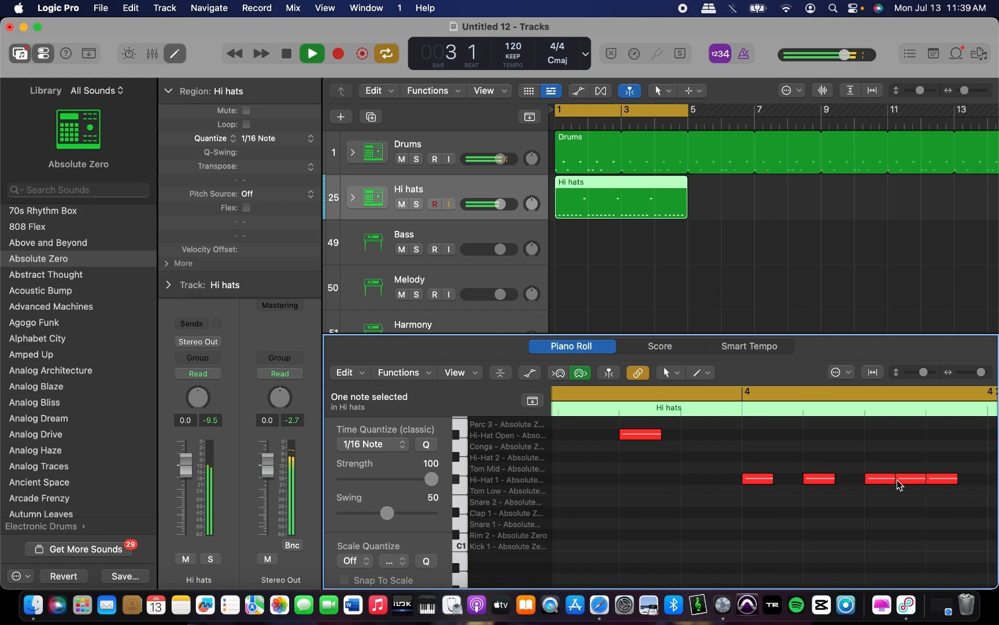
pyautogui.moveTo(761, 479); pyautogui.dragTo(854, 483)
pyautogui.moveTo(963, 494); pyautogui.dragTo(914, 481)
pyautogui.press('Delete')
pyautogui.click(872, 477)
pyautogui.press('Delete')
pyautogui.keyDown('ctrl'); pyautogui.keyDown('alt'); pyautogui.click(872, 475); pyautogui.keyUp('alt'); pyautogui.keyUp('ctrl')
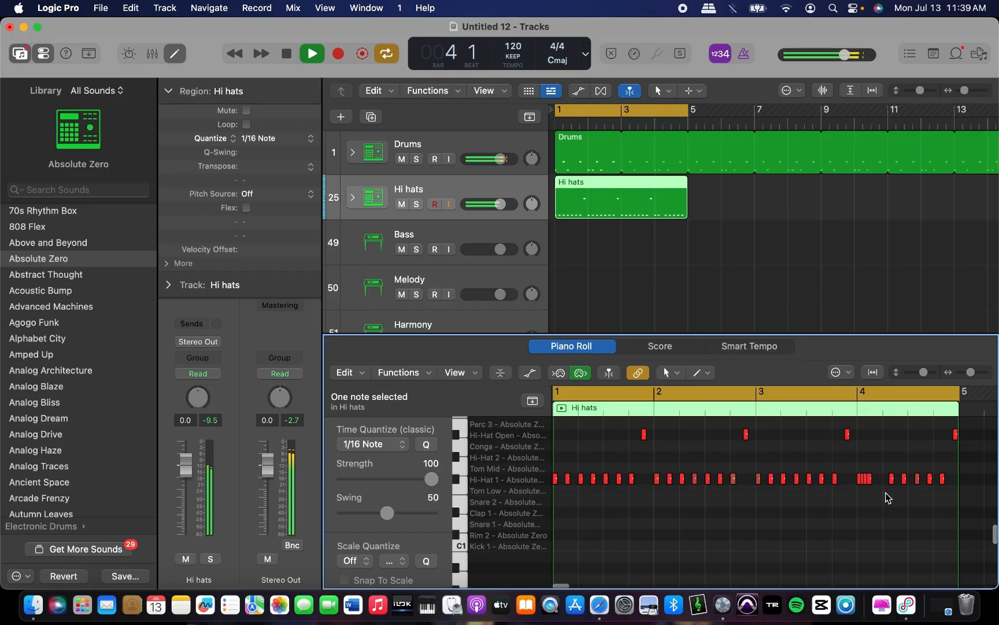
pyautogui.keyDown('ctrl'); pyautogui.keyDown('alt'); pyautogui.click(882, 477); pyautogui.keyUp('alt'); pyautogui.keyUp('ctrl')
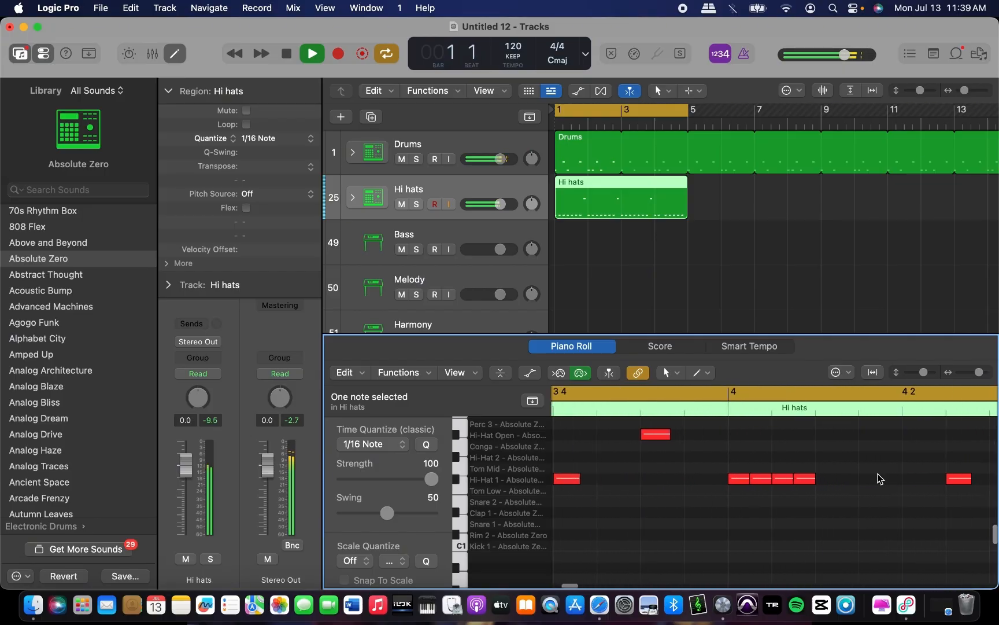
# Rework the opening Hi-Hat 1 roll of bar 4 into three back-to-back notes by deleting and copying notes.
pyautogui.click(783, 480)
pyautogui.press('Delete')
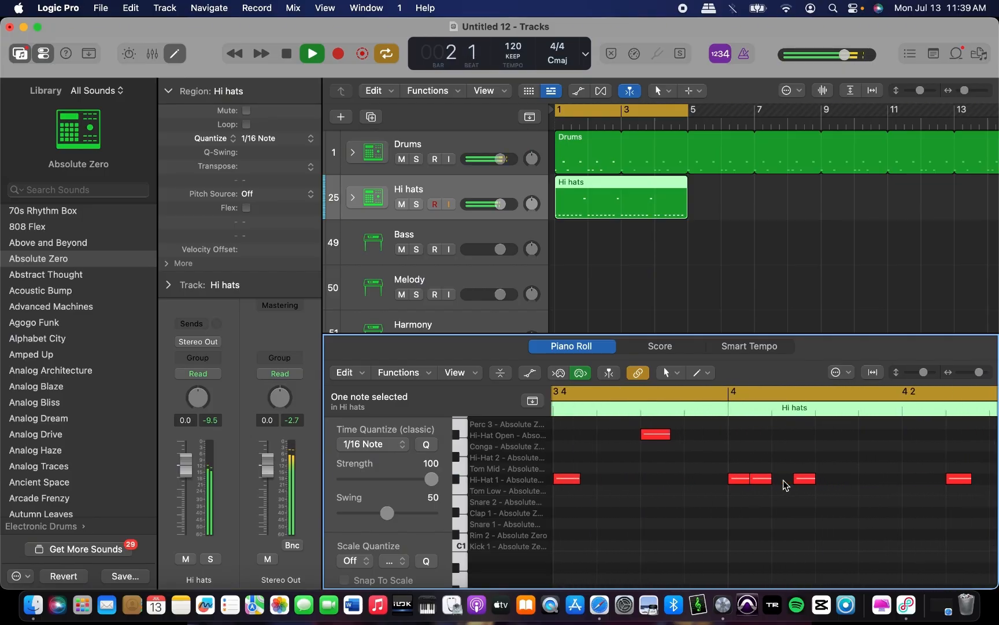
pyautogui.moveTo(802, 483); pyautogui.dragTo(828, 486)
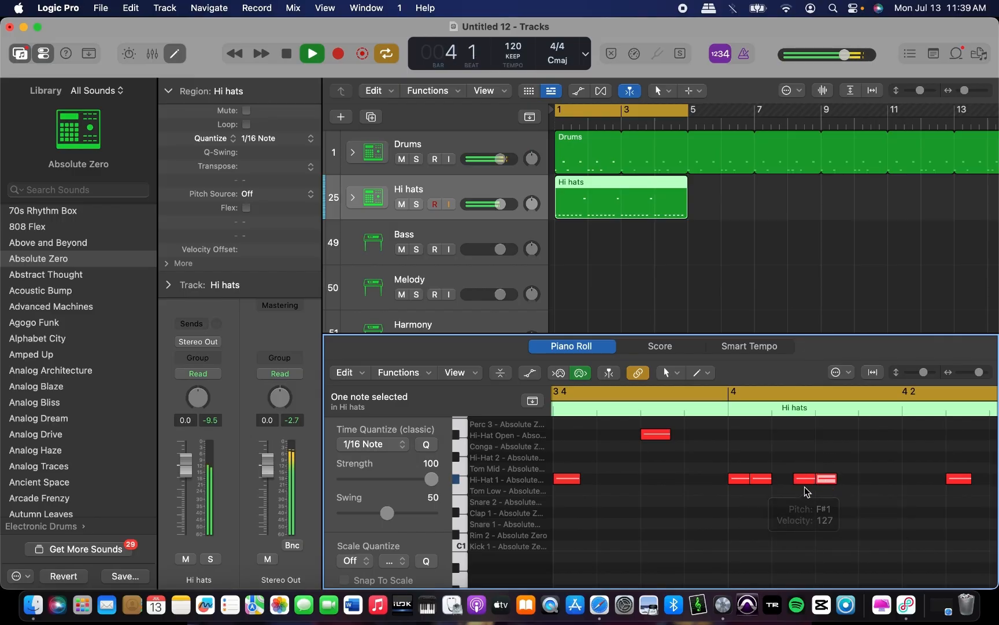
pyautogui.moveTo(761, 485); pyautogui.dragTo(807, 485)
pyautogui.press('Delete')
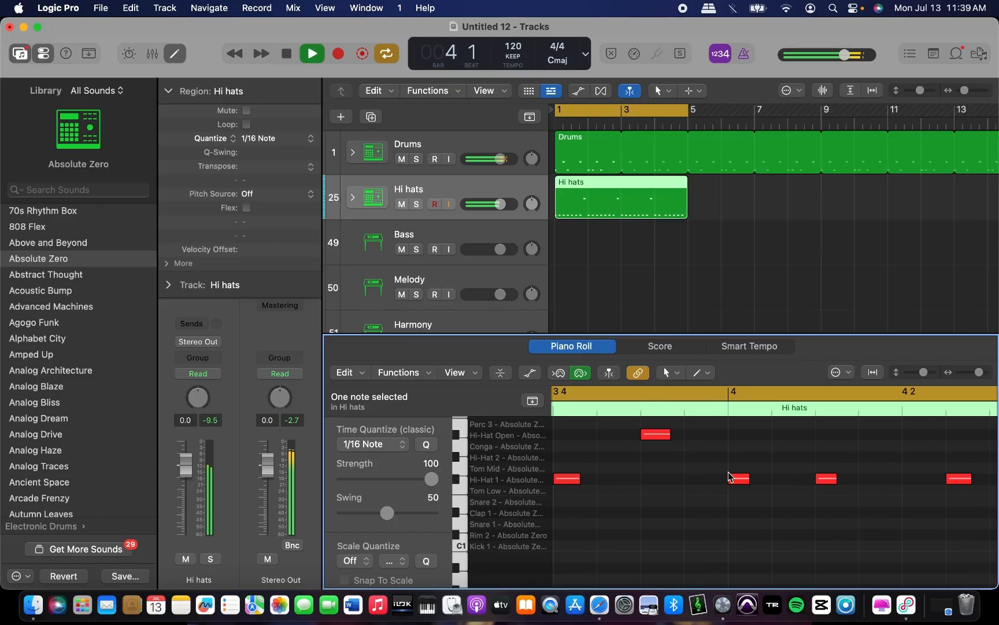
pyautogui.click(827, 479)
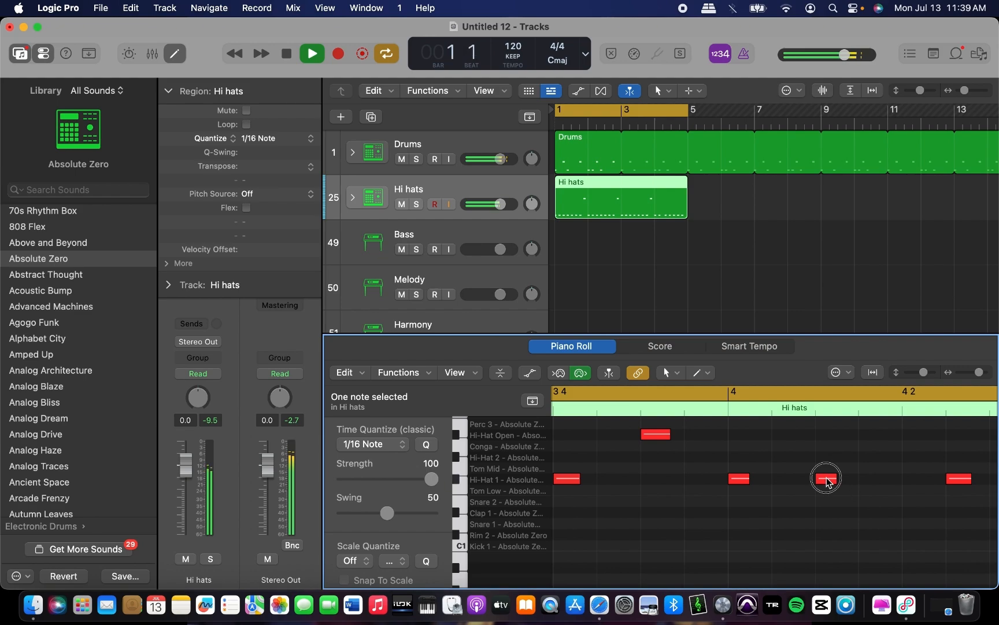
pyautogui.moveTo(827, 480); pyautogui.dragTo(786, 482)
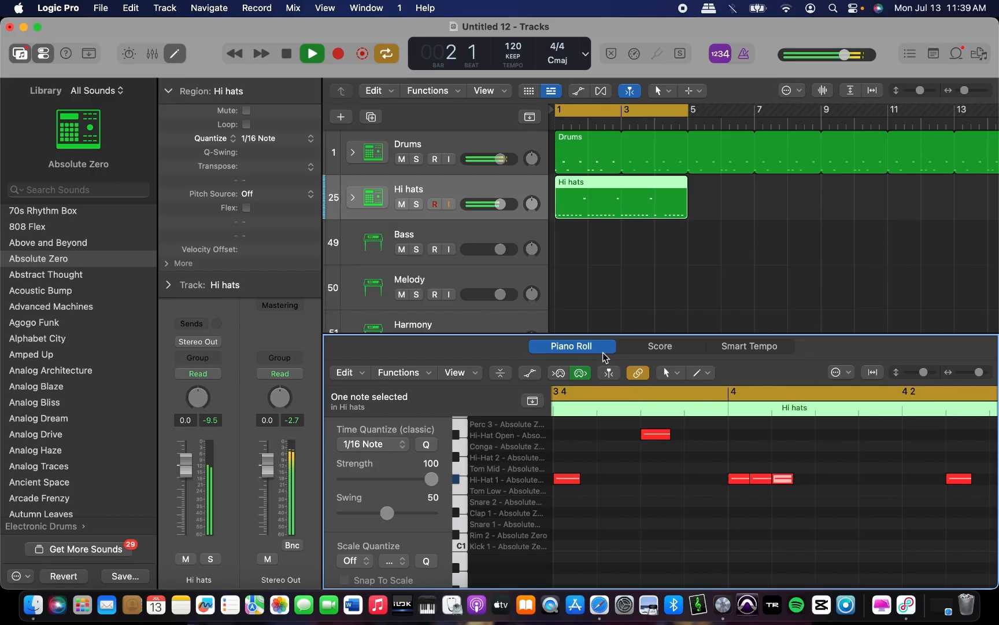
# Shorten the Hi hats region to two bars and loop it.
pyautogui.press('x')
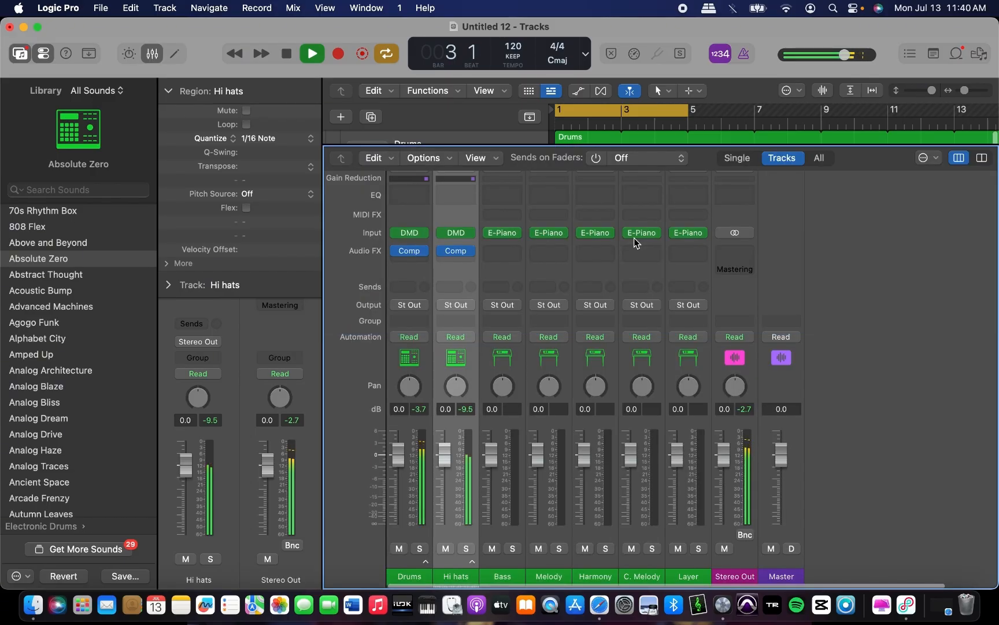
pyautogui.press('x')
pyautogui.moveTo(686, 202)
pyautogui.mouseDown()
pyautogui.moveTo(618, 210)
pyautogui.moveTo(688, 190)
pyautogui.mouseUp()
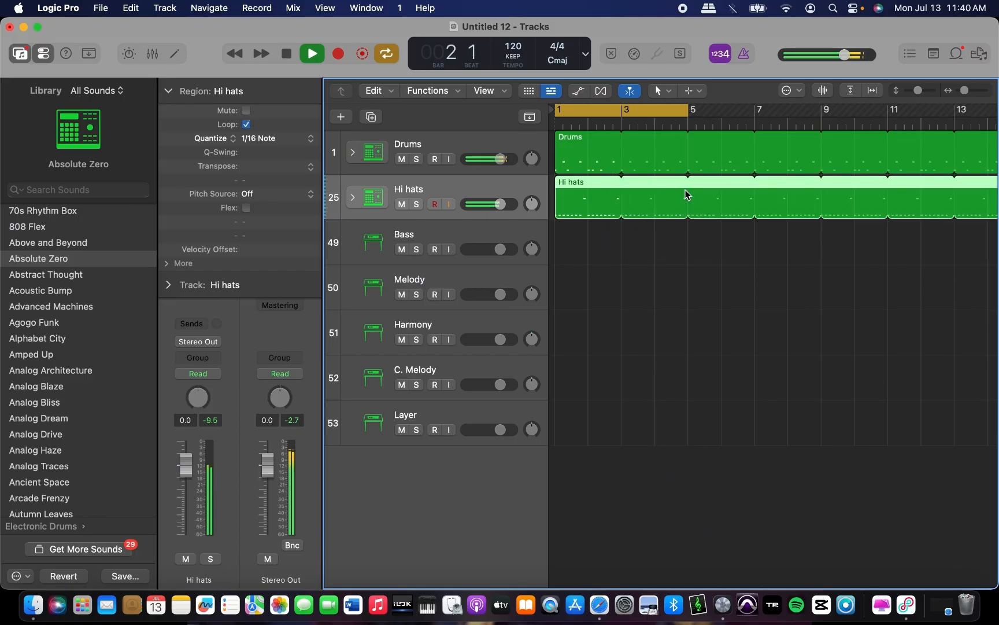
# Load the Amber Dark patch from the Synthesizer Pad sounds onto the Harmony track.
pyautogui.click(470, 277)
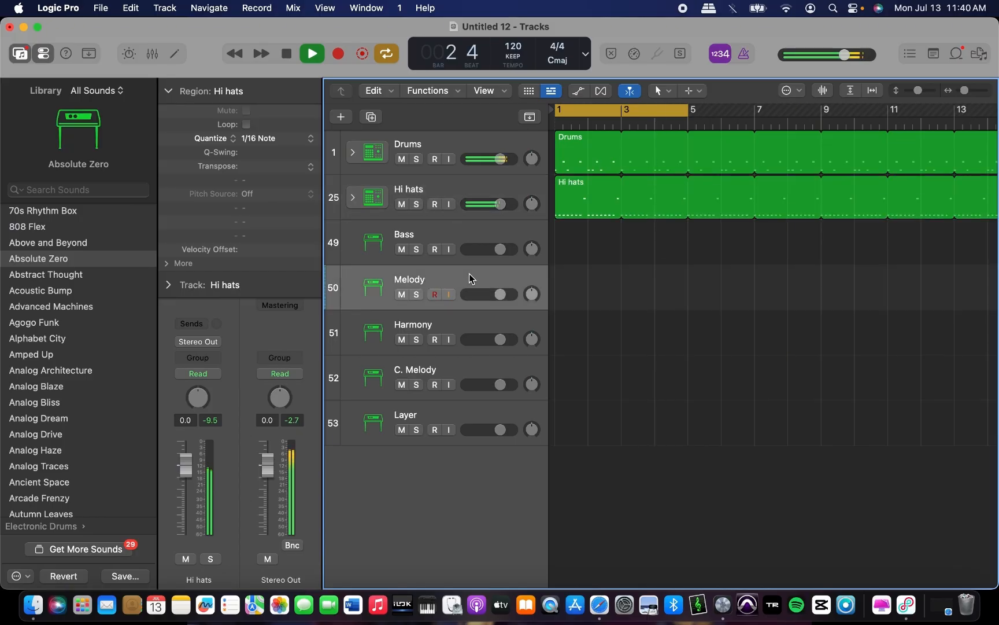
pyautogui.click(442, 328)
pyautogui.hscroll(-5, 120, 305)
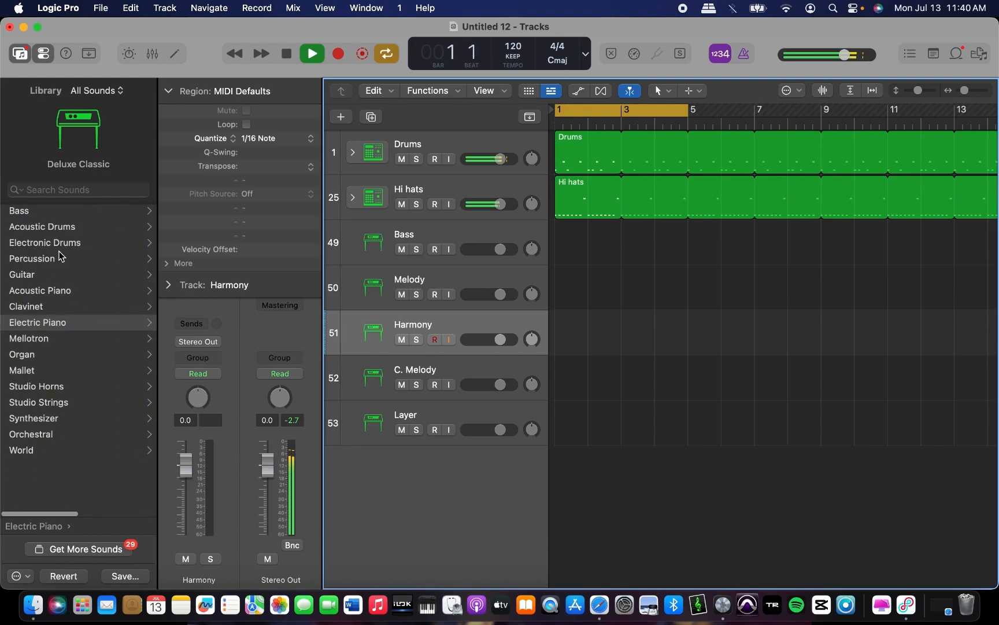
pyautogui.hscroll(-1, 61, 252)
pyautogui.click(64, 418)
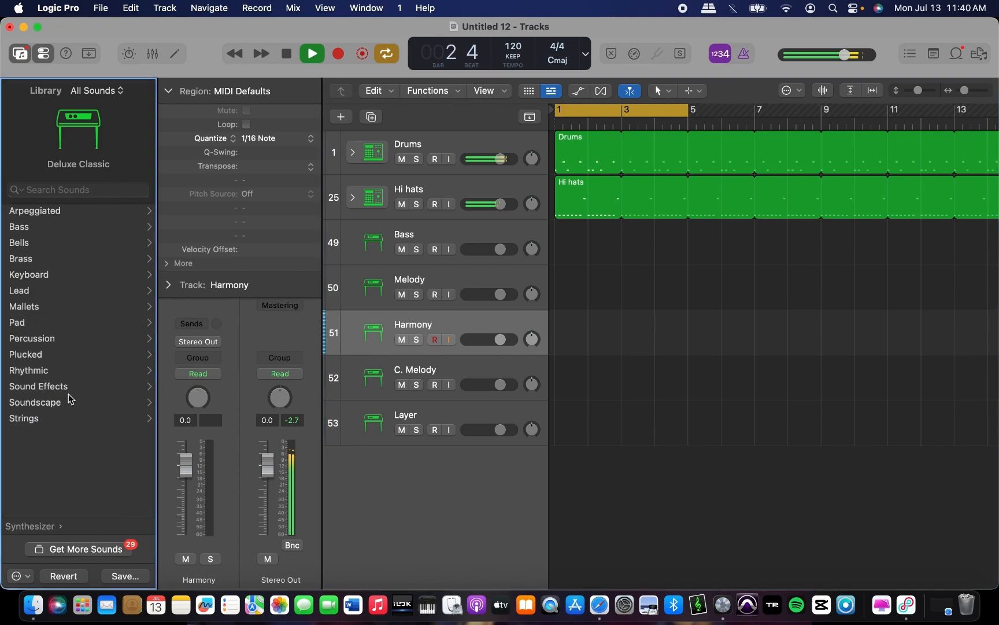
pyautogui.click(52, 325)
pyautogui.click(58, 324)
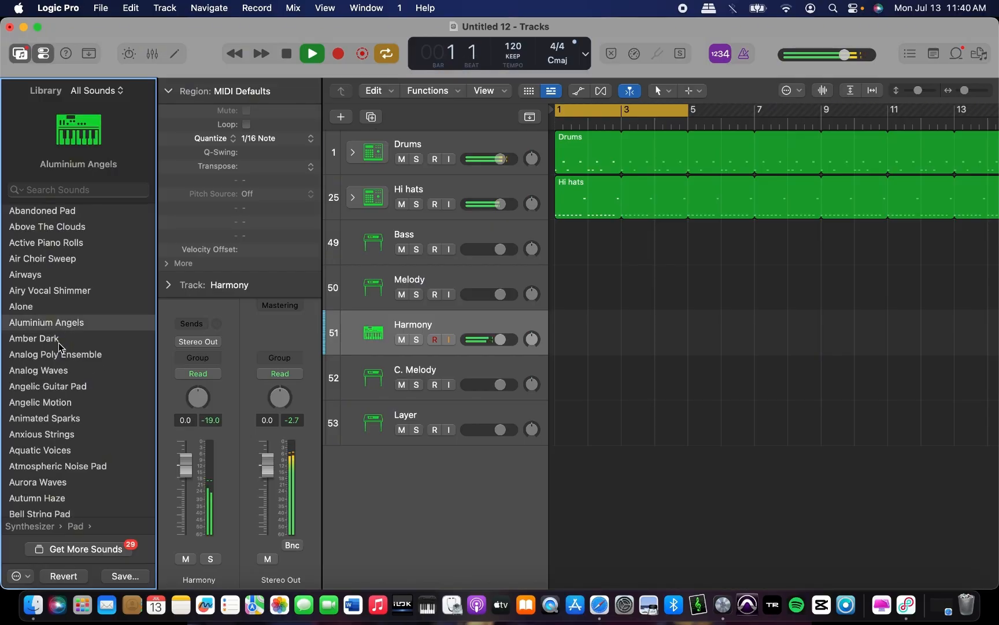
pyautogui.click(58, 341)
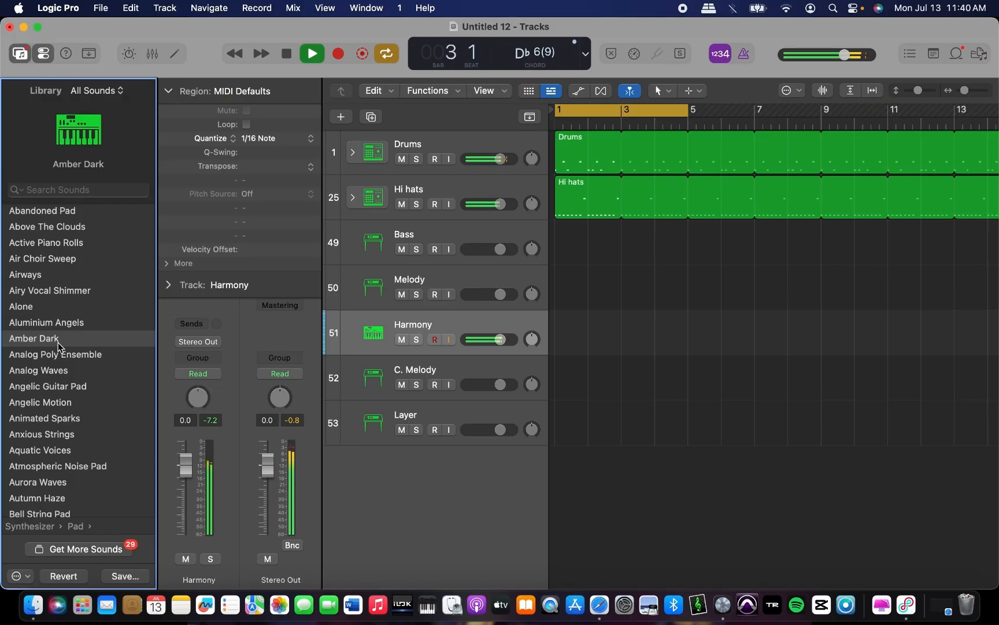
# Record a four-bar chord progression on the Harmony track and loop the recorded region.
pyautogui.press('space')
pyautogui.press('r')
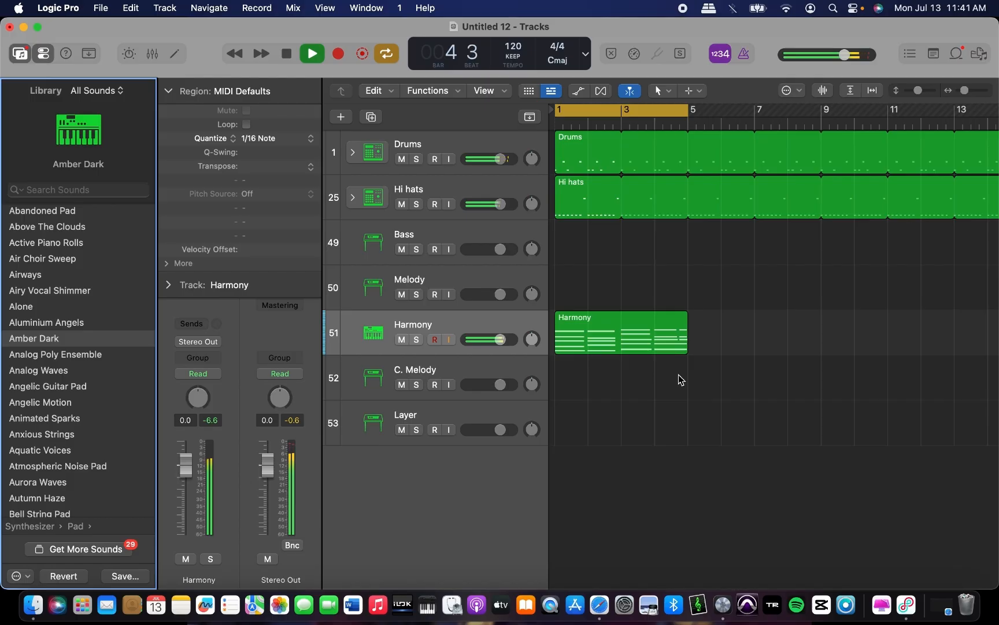
pyautogui.click(663, 340)
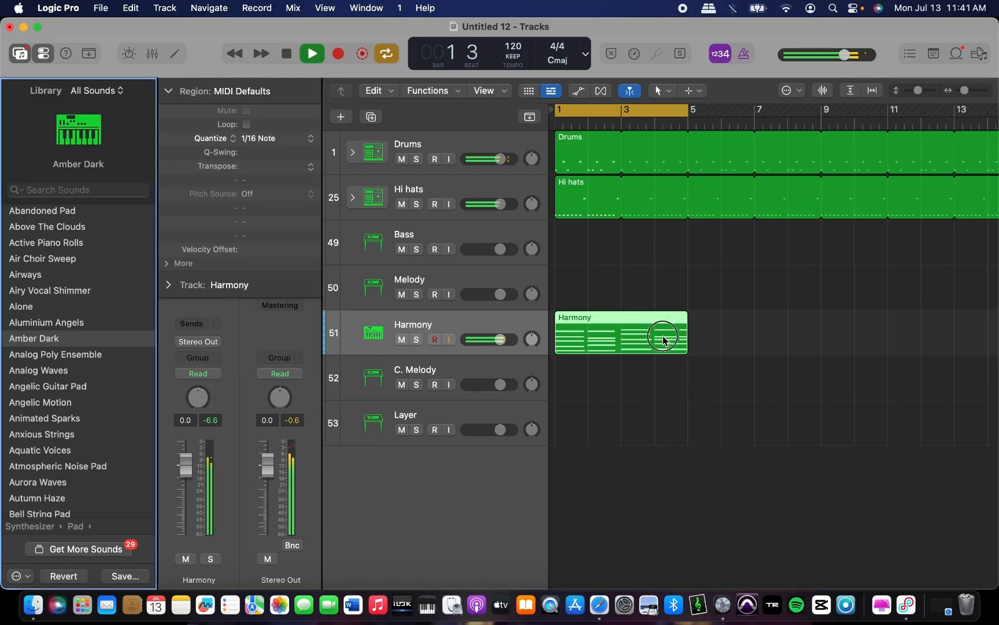
pyautogui.press('l')
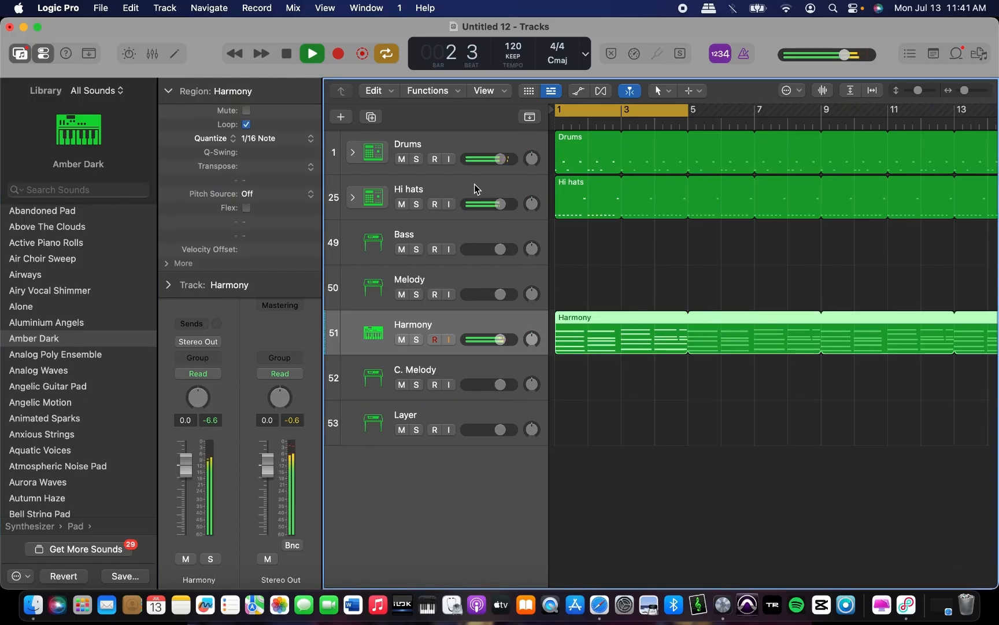
# Color the Drums track and the Hi hats region purple, and give the Drums region a bluer violet.
pyautogui.rightClick(337, 152)
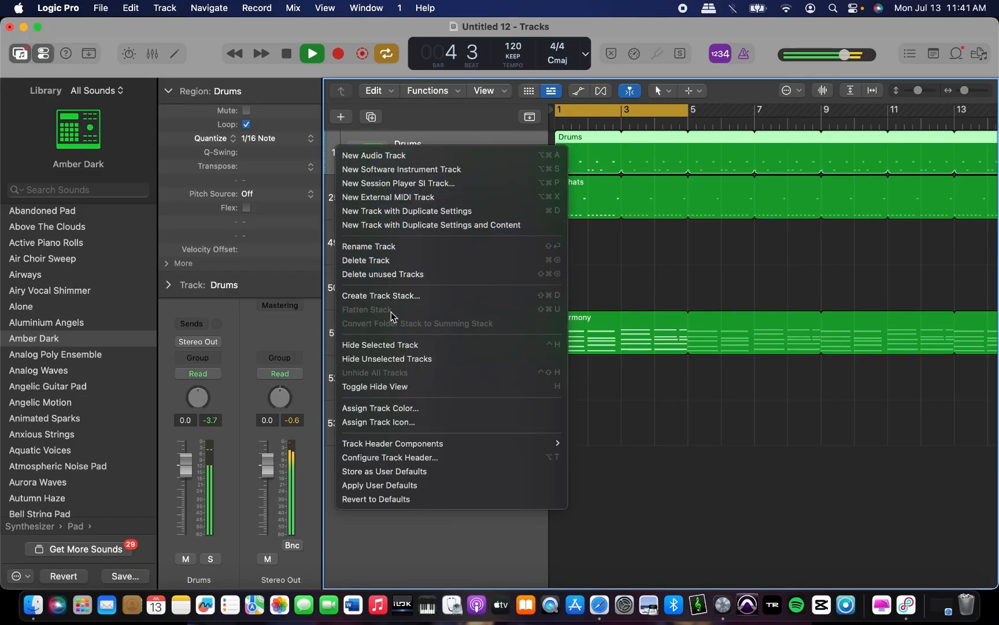
pyautogui.click(398, 408)
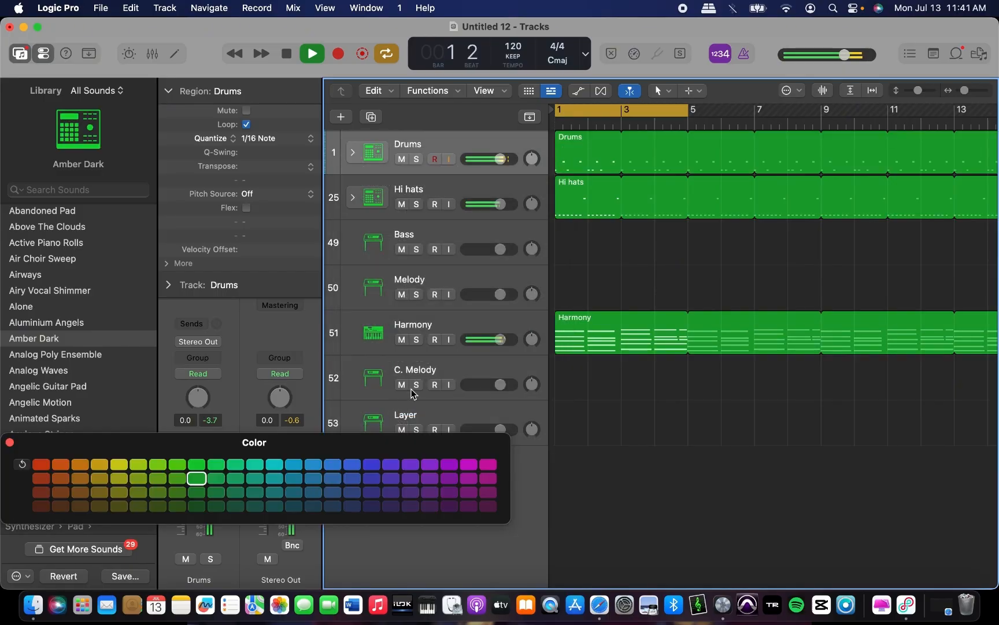
pyautogui.click(428, 463)
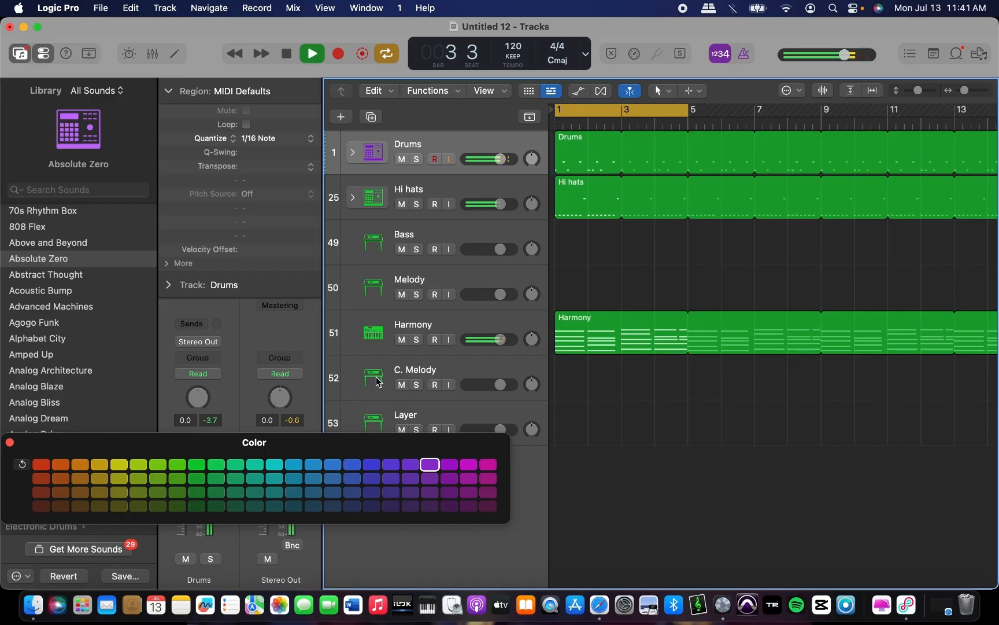
pyautogui.click(338, 201)
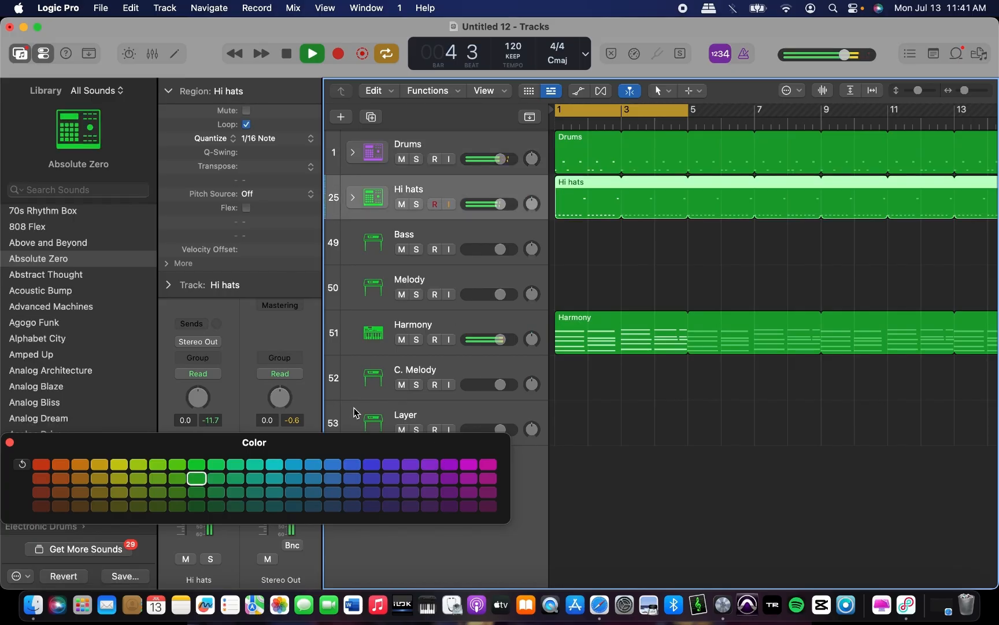
pyautogui.click(430, 464)
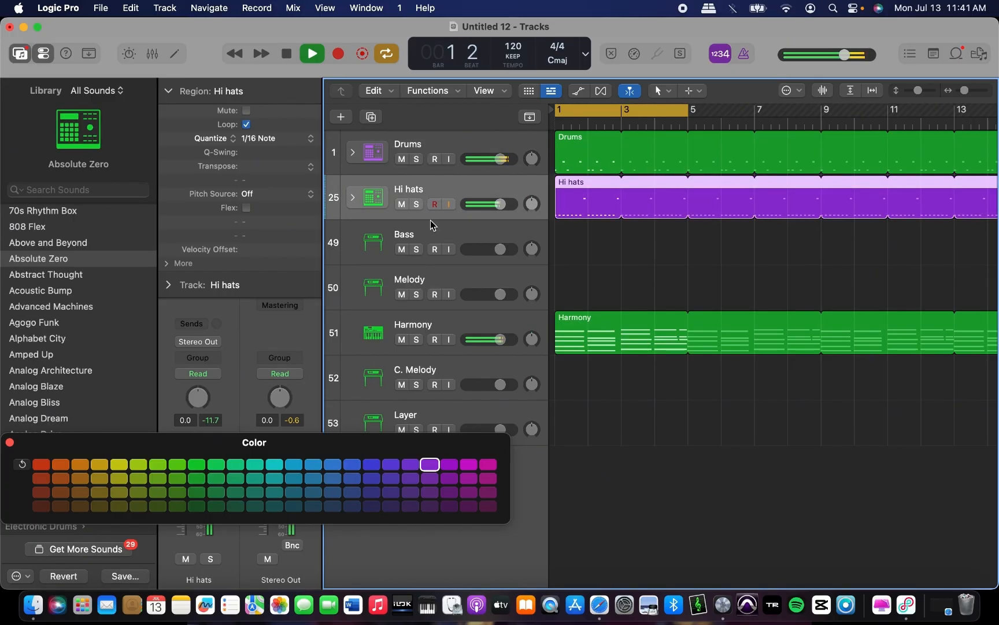
pyautogui.click(416, 142)
pyautogui.click(412, 464)
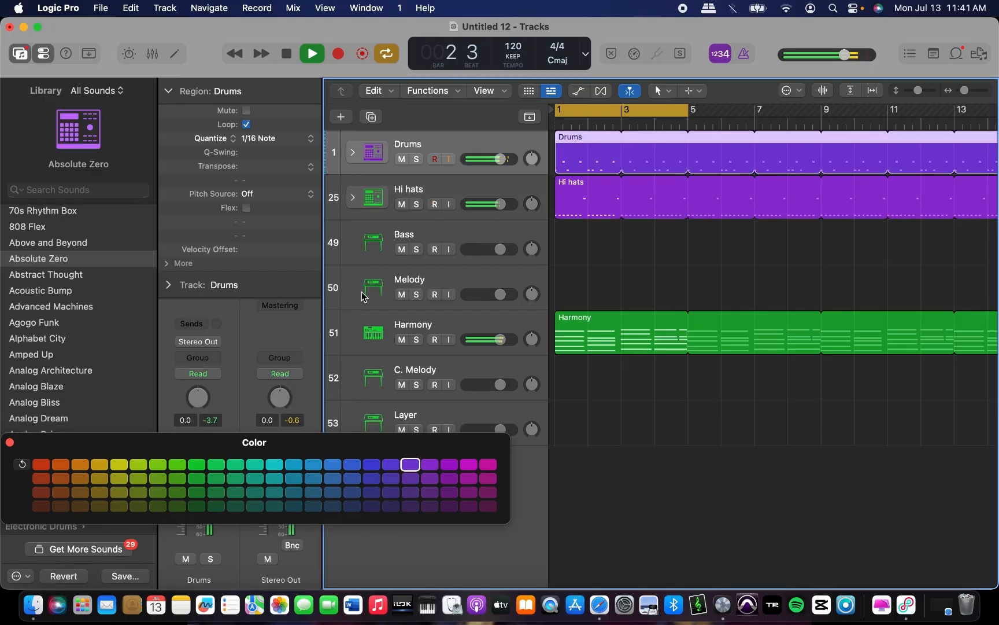
# Color the Harmony region light blue, close the color palette and deselect the region.
pyautogui.click(333, 207)
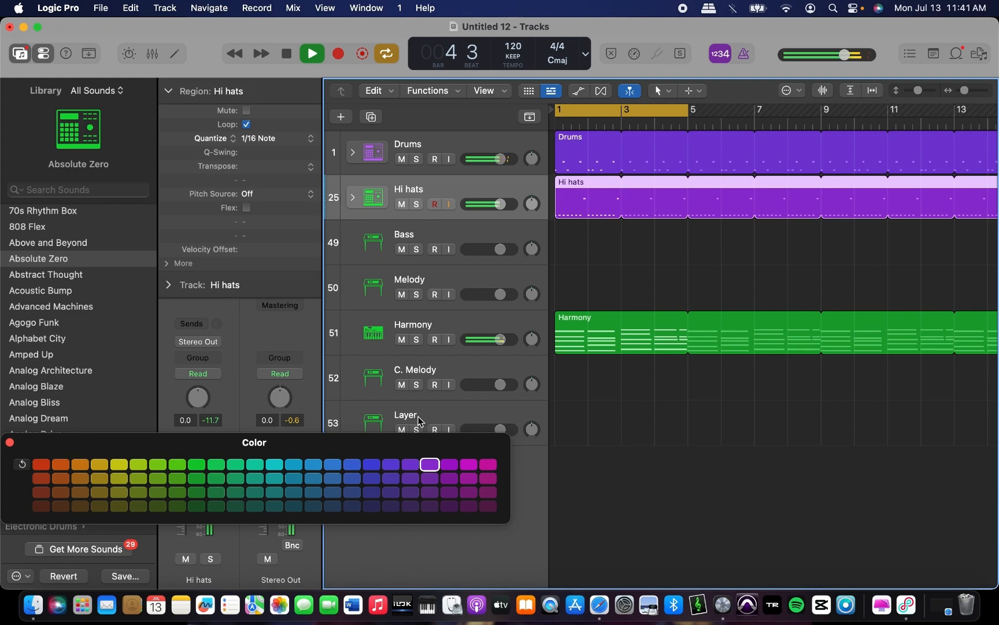
pyautogui.click(351, 247)
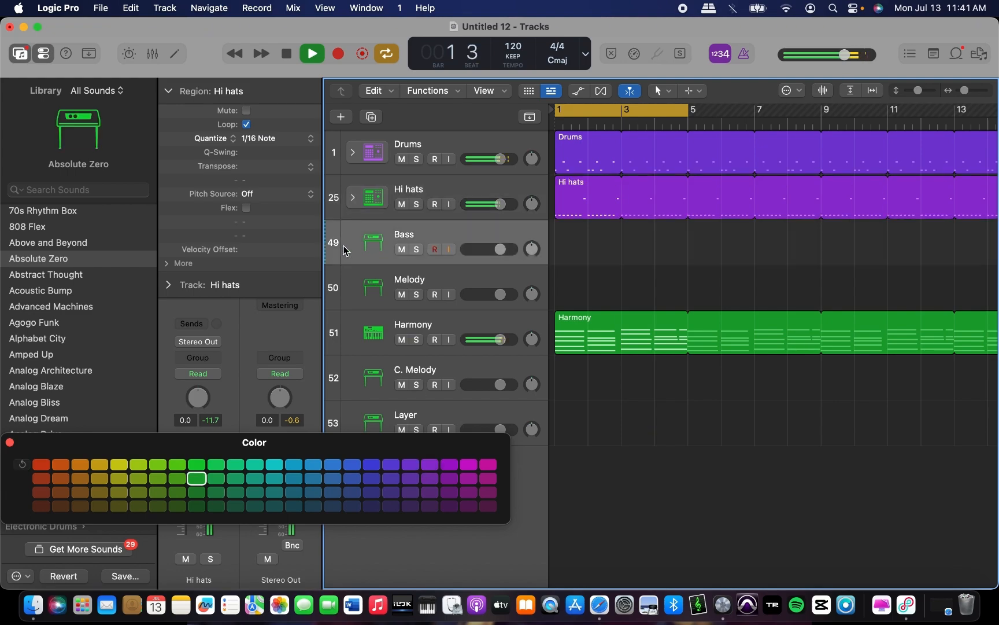
pyautogui.click(360, 317)
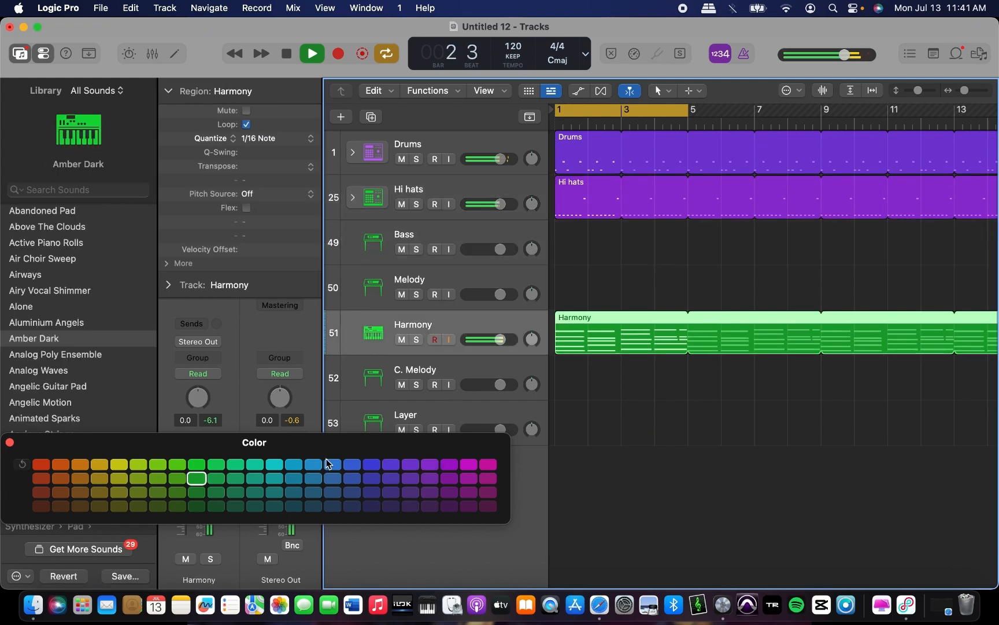
pyautogui.click(310, 465)
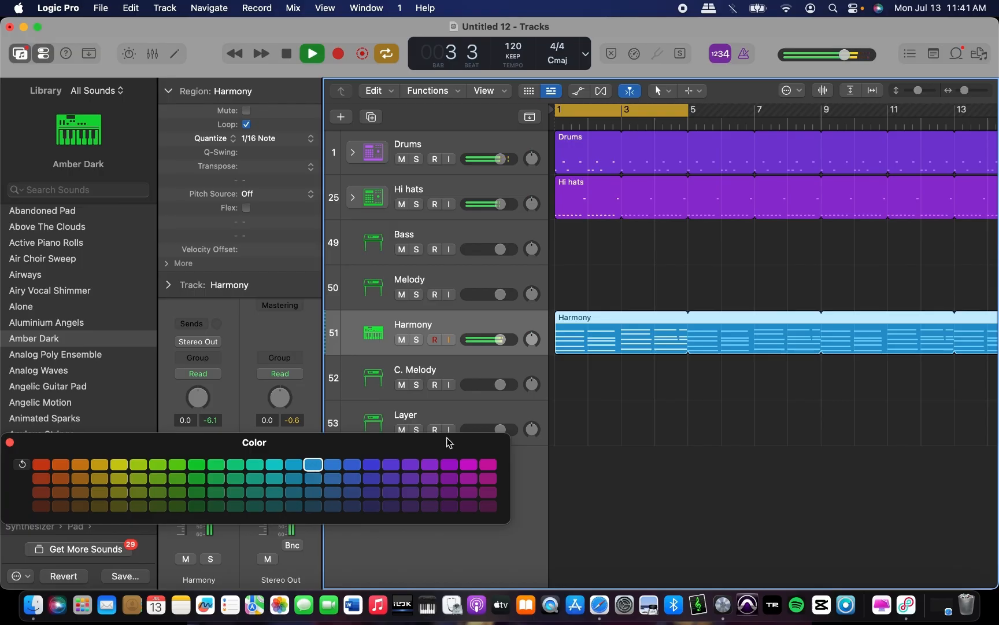
pyautogui.click(9, 441)
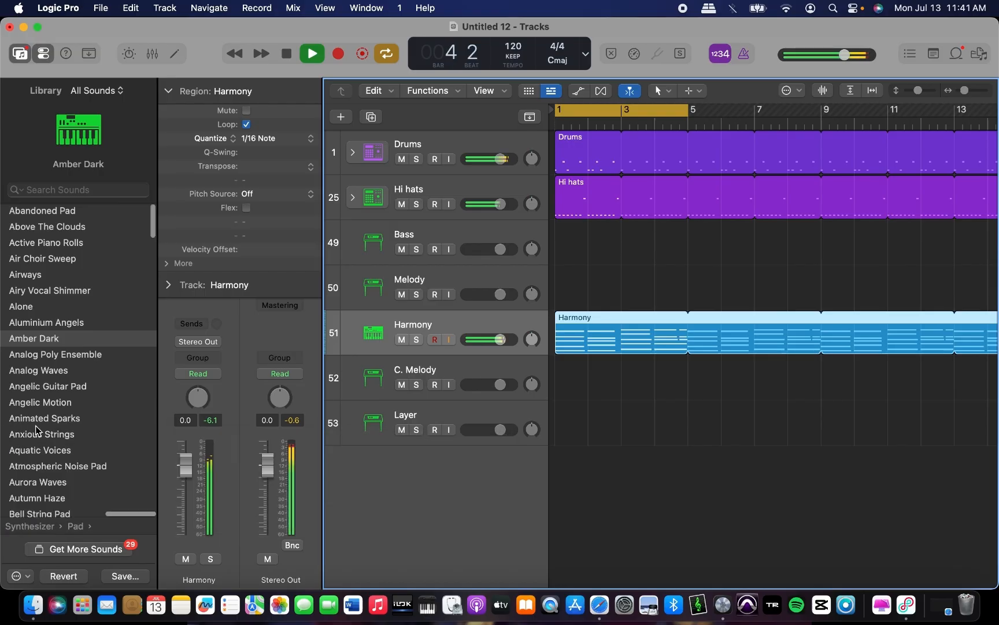
pyautogui.click(698, 463)
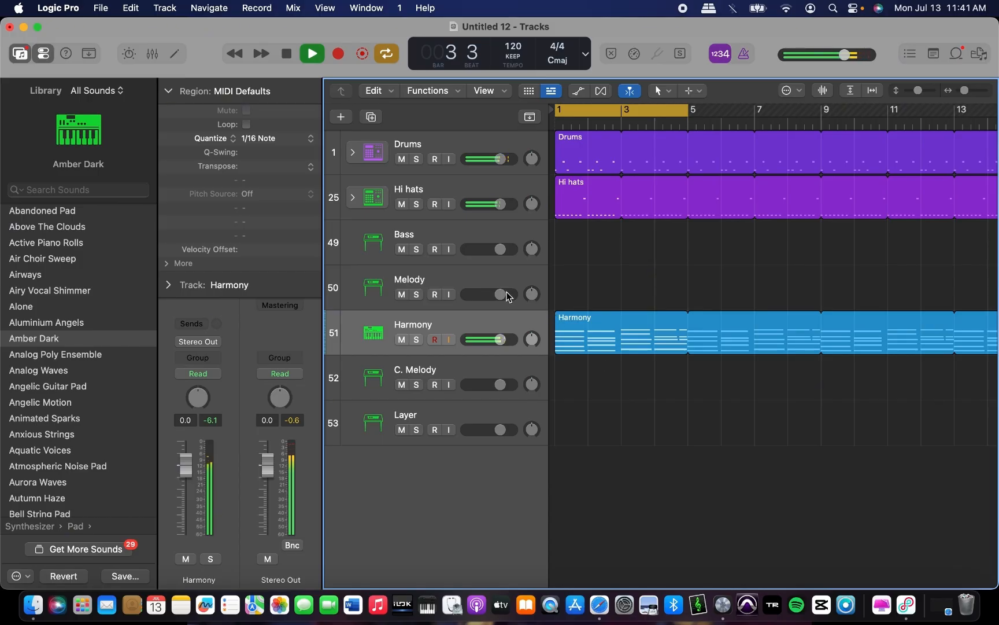
# Load the Electromagnetic Keys patch onto the Melody track and record a four-bar melody.
pyautogui.click(467, 281)
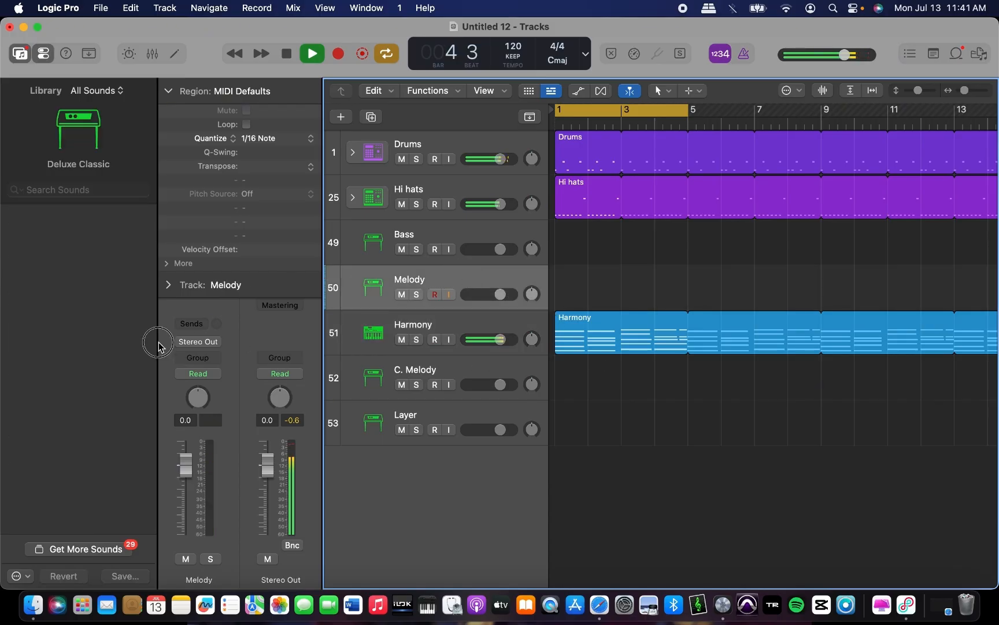
pyautogui.click(183, 344)
pyautogui.click(133, 331)
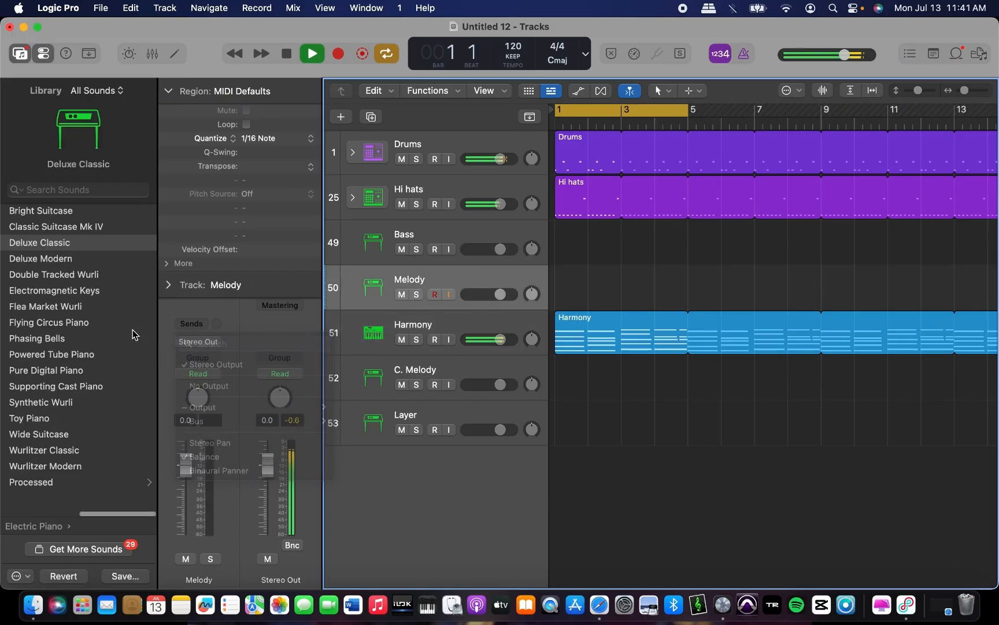
pyautogui.click(108, 291)
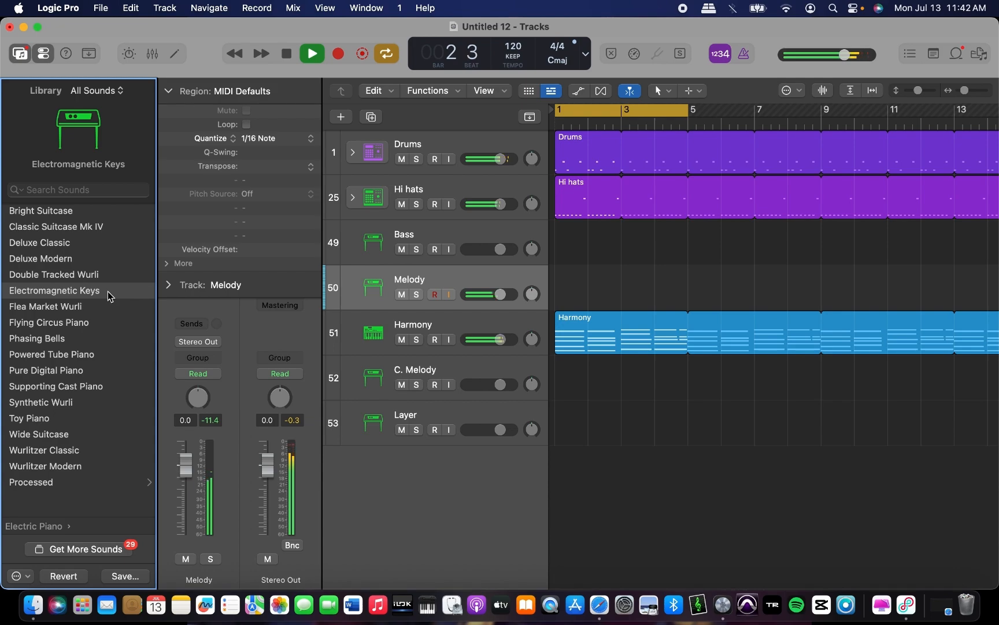
pyautogui.press('r')
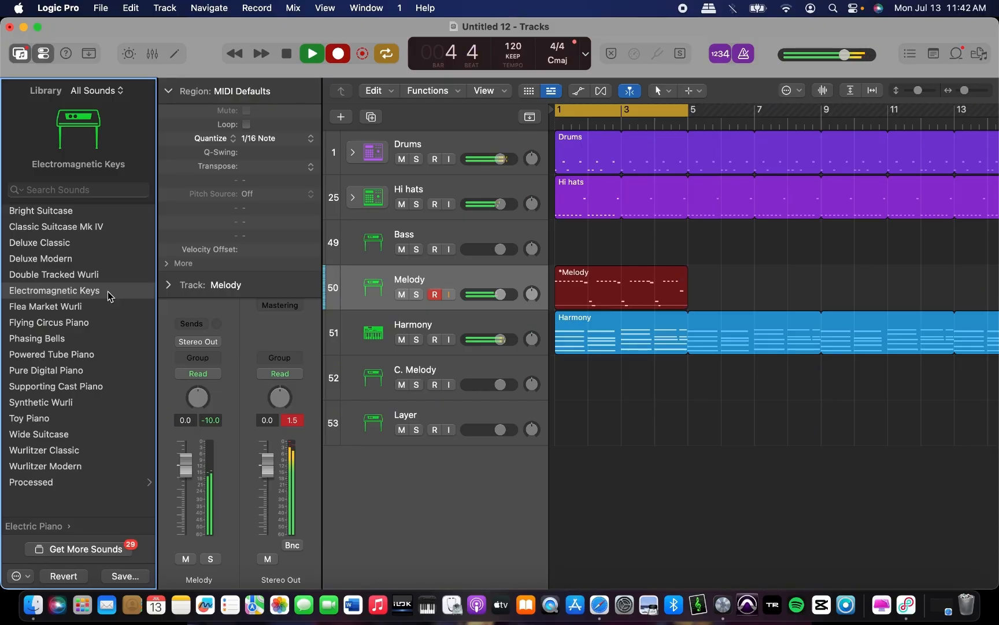
pyautogui.press('space')
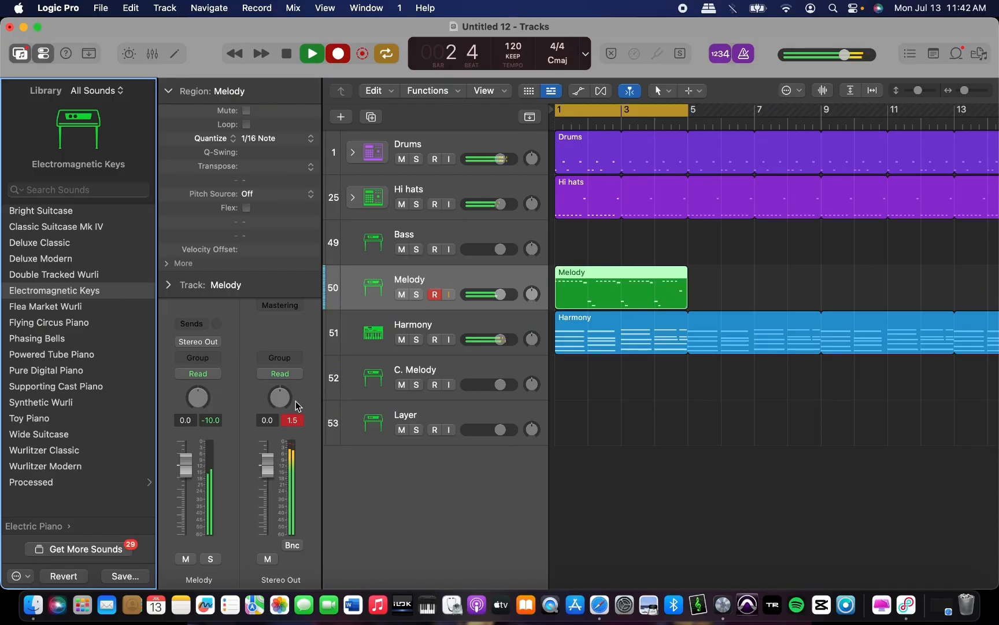
# Color the Melody track and its region red, and close the color palette.
pyautogui.rightClick(340, 298)
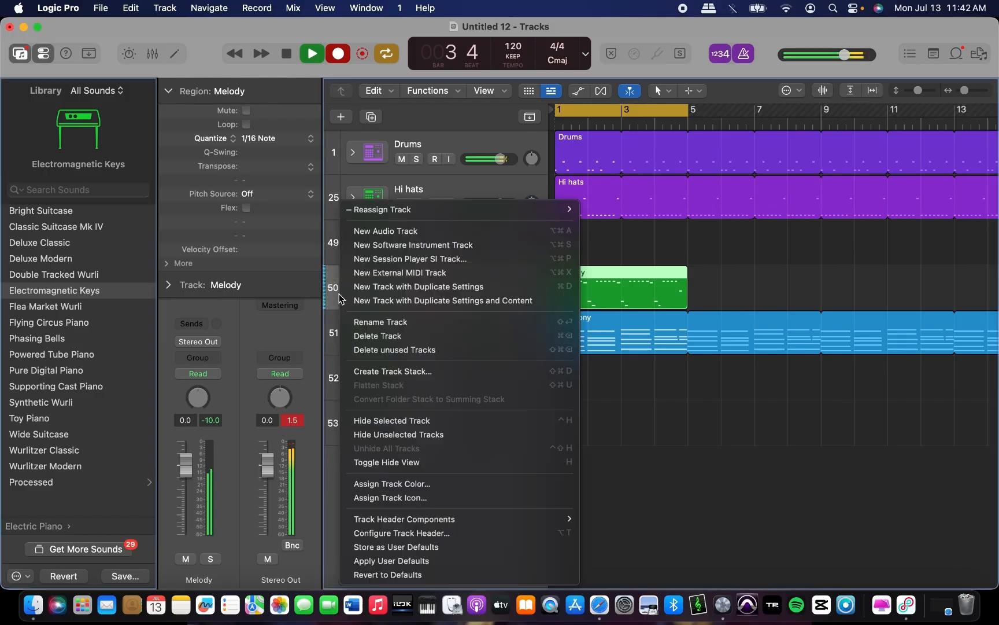
pyautogui.click(431, 484)
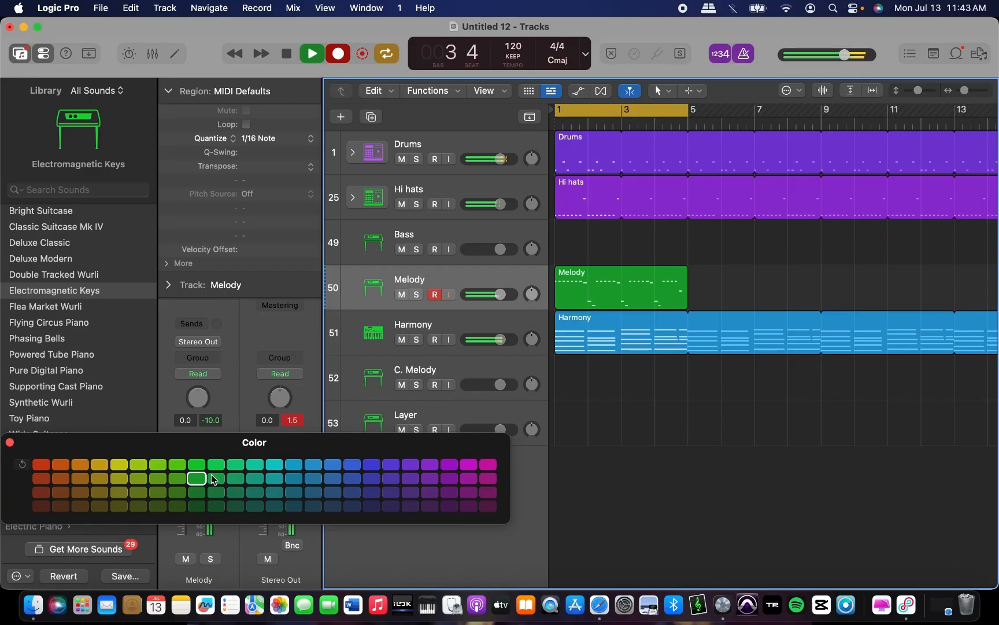
pyautogui.click(44, 466)
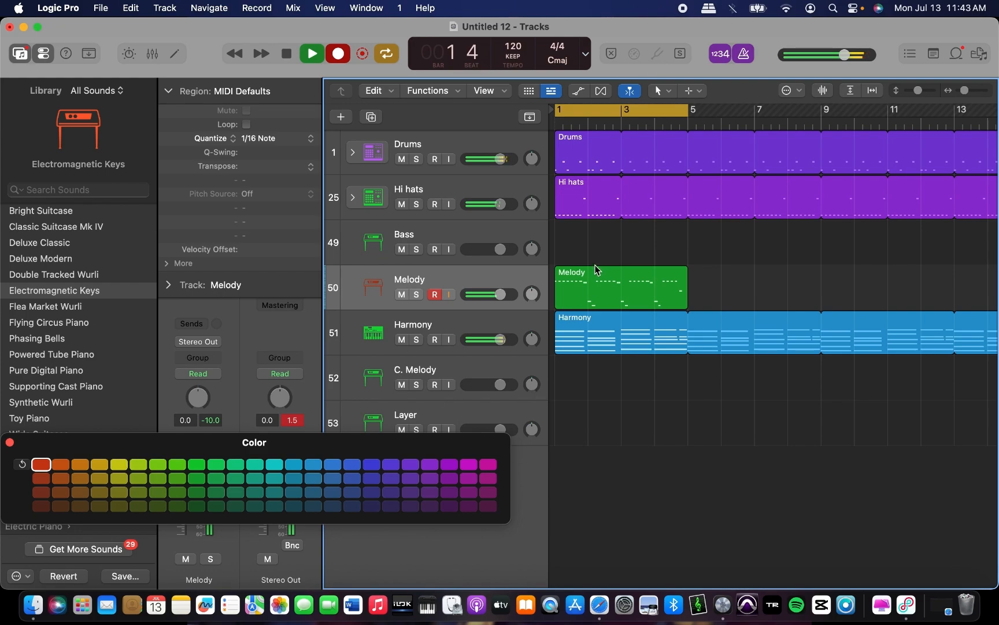
pyautogui.click(595, 279)
pyautogui.click(45, 468)
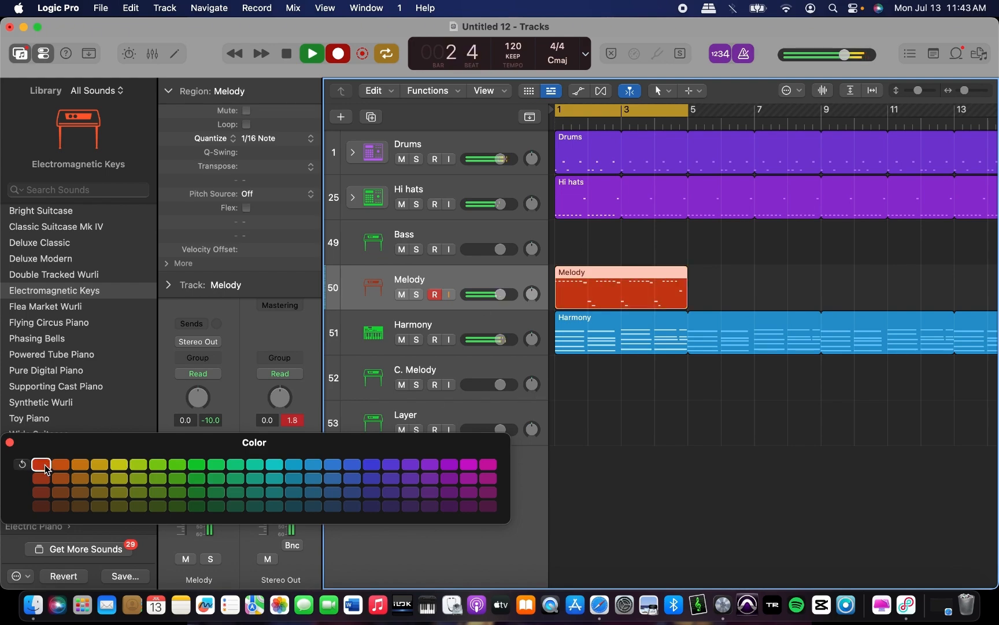
pyautogui.click(10, 442)
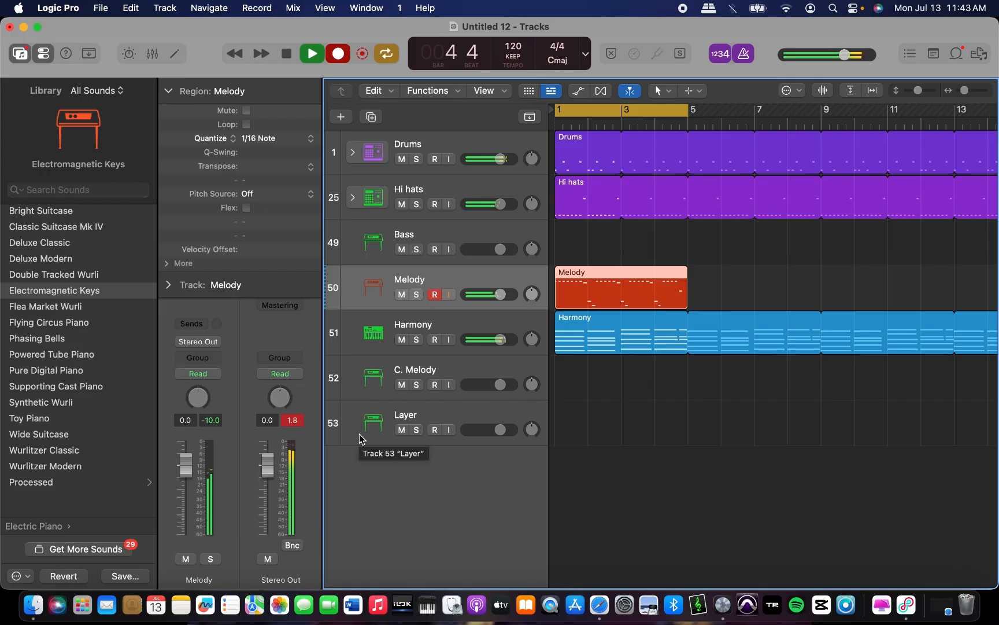
pyautogui.click(377, 242)
pyautogui.click(375, 197)
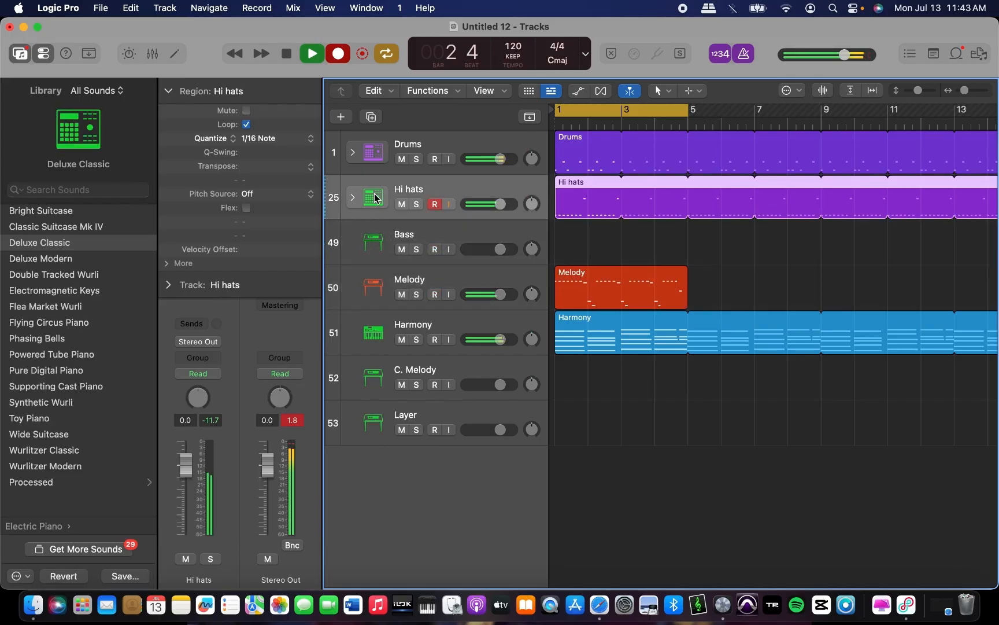
pyautogui.rightClick(375, 198)
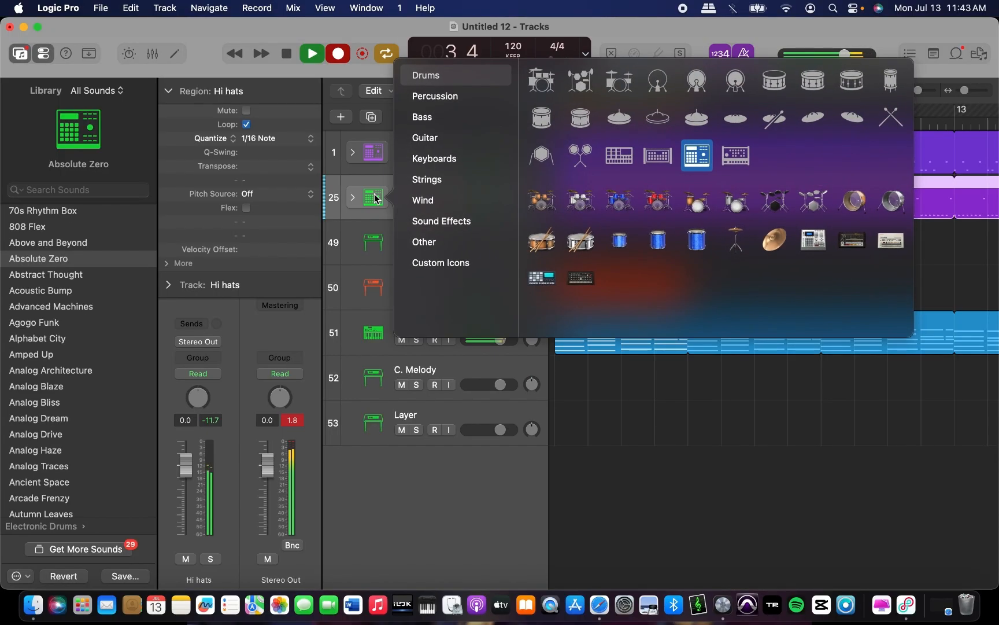
pyautogui.click(336, 197)
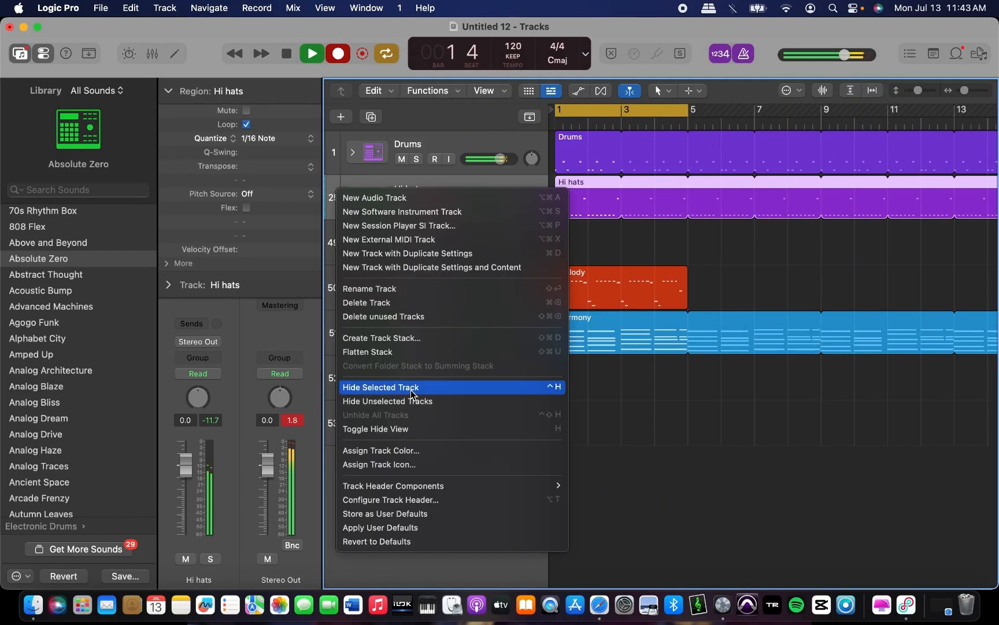
pyautogui.click(413, 469)
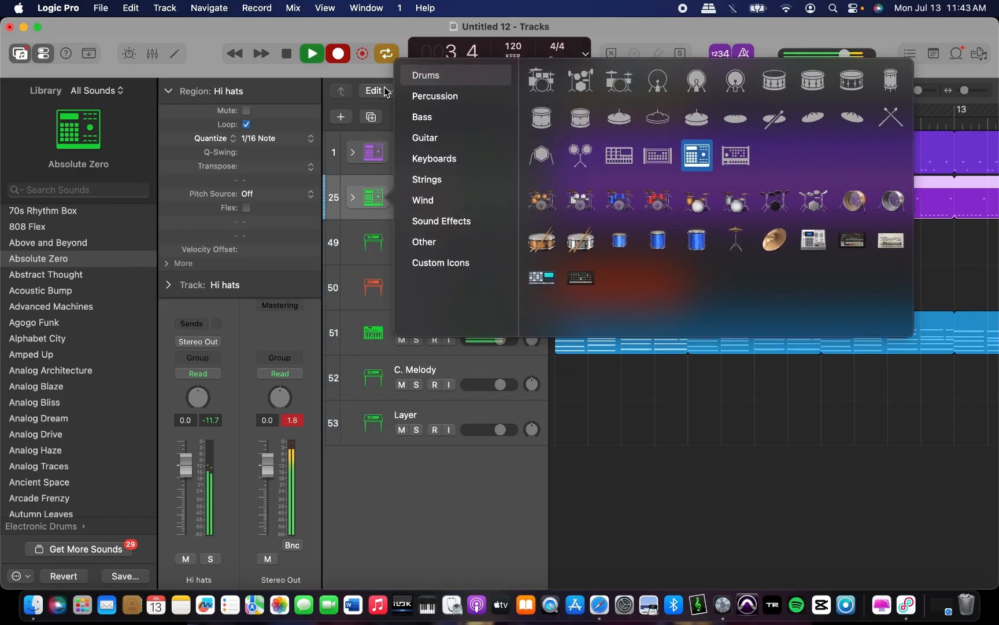
pyautogui.click(352, 197)
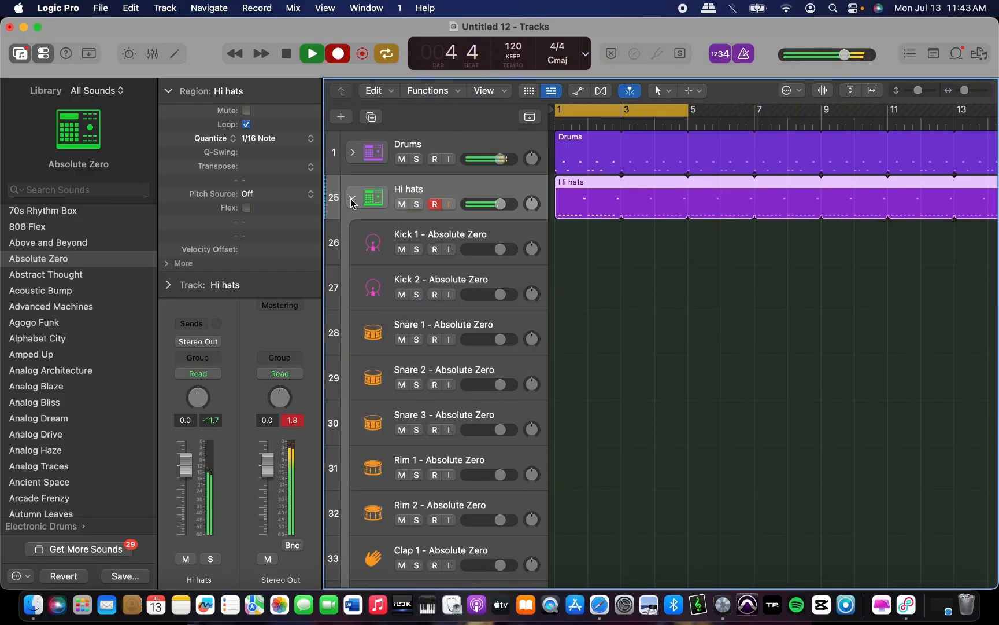
pyautogui.click(352, 197)
# Assign purple as the Hi hats track color and close the color palette.
pyautogui.rightClick(334, 196)
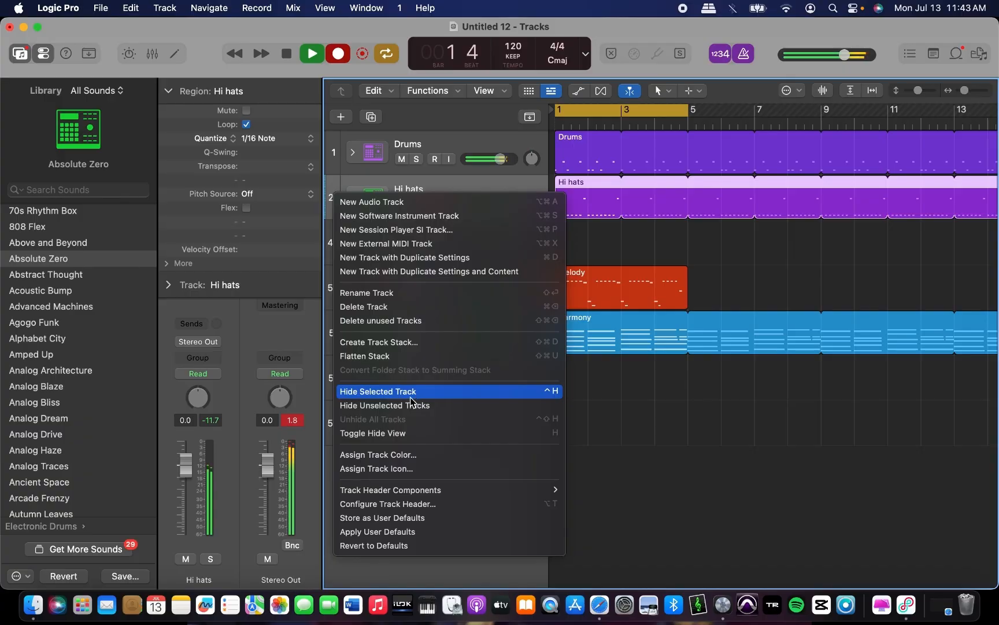
pyautogui.click(410, 456)
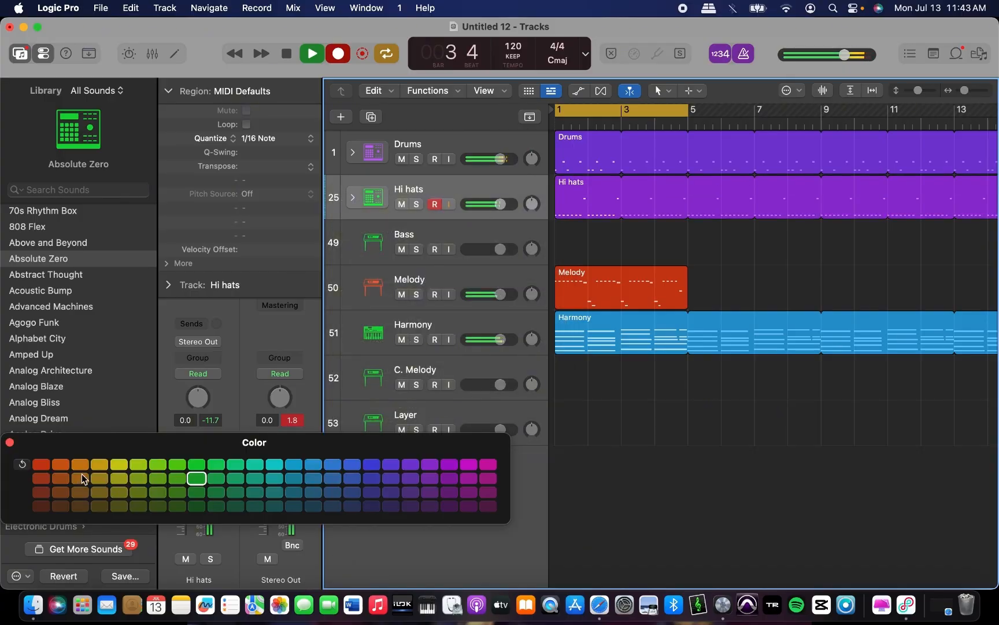
pyautogui.click(431, 466)
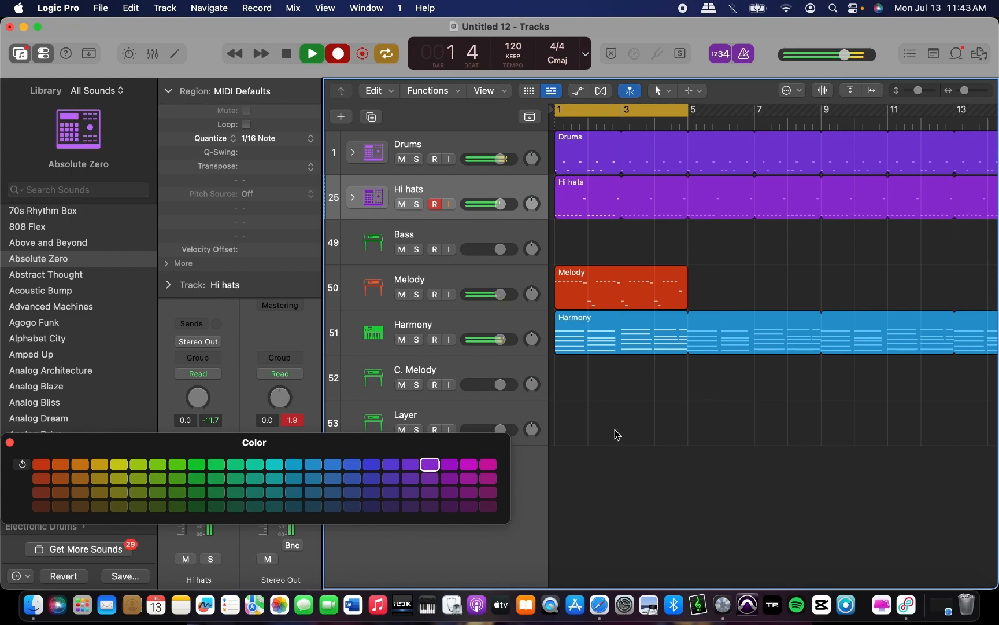
pyautogui.click(10, 441)
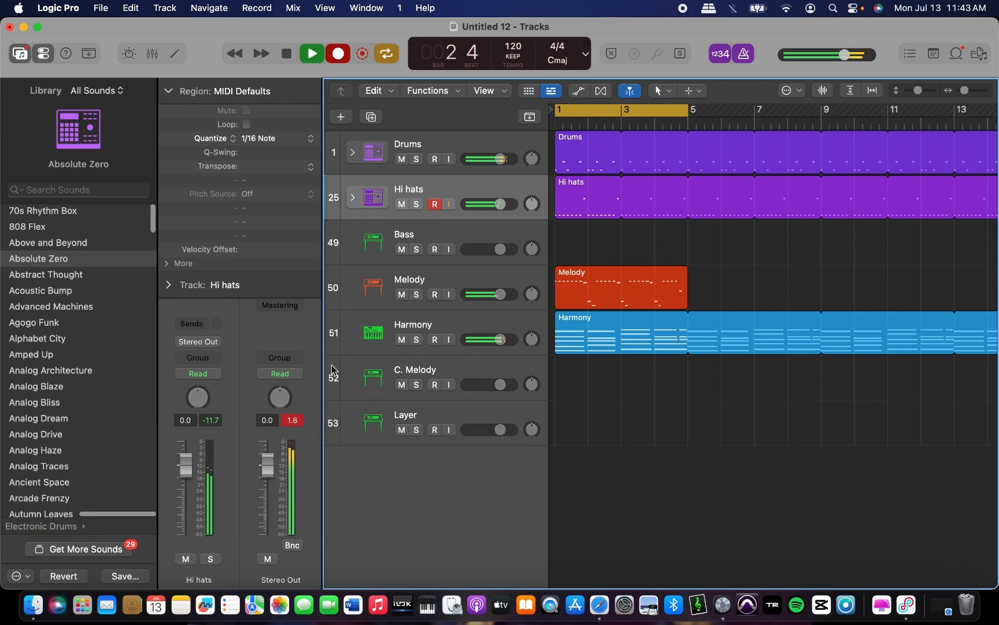
# Assign light blue as the Harmony track color and close the color palette.
pyautogui.click(337, 338)
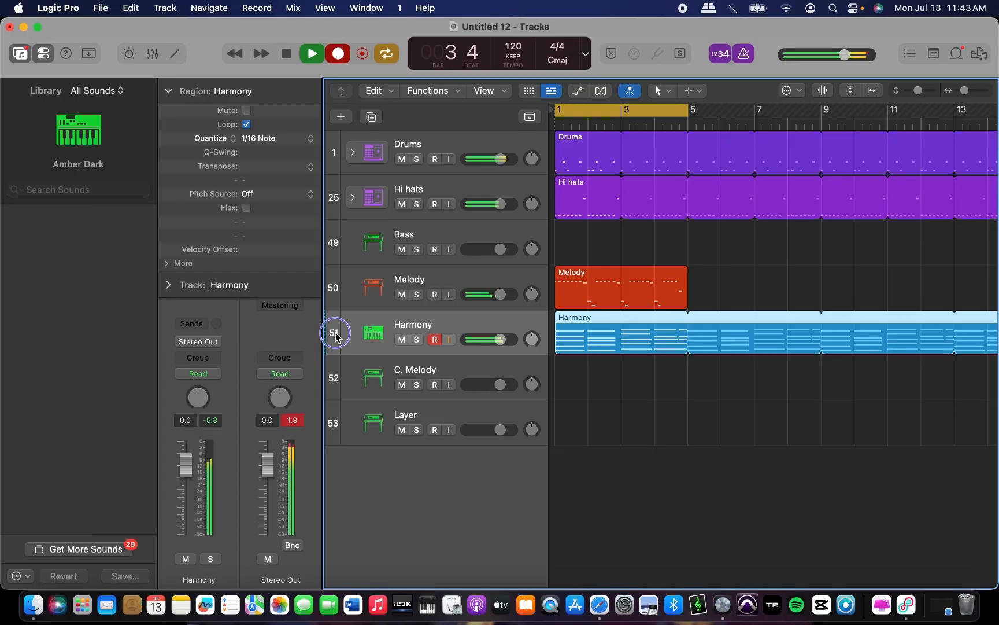
pyautogui.rightClick(337, 336)
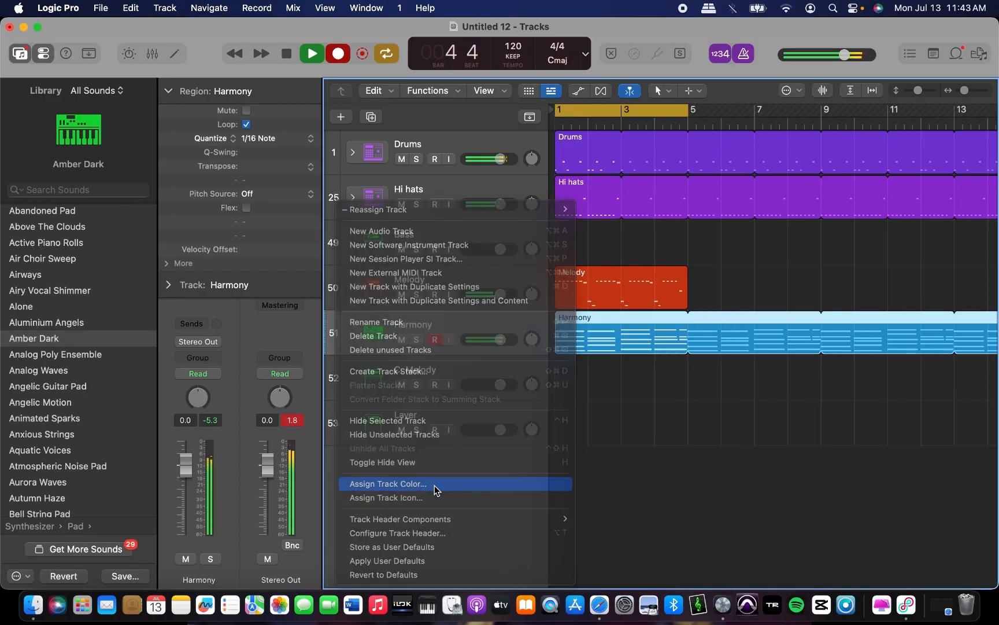
pyautogui.click(435, 484)
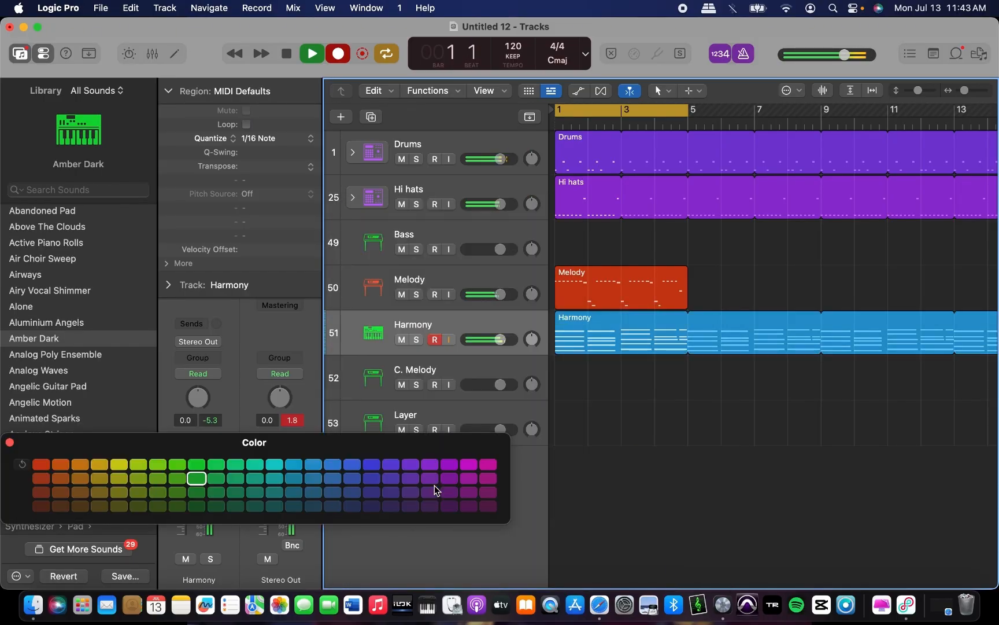
pyautogui.click(293, 465)
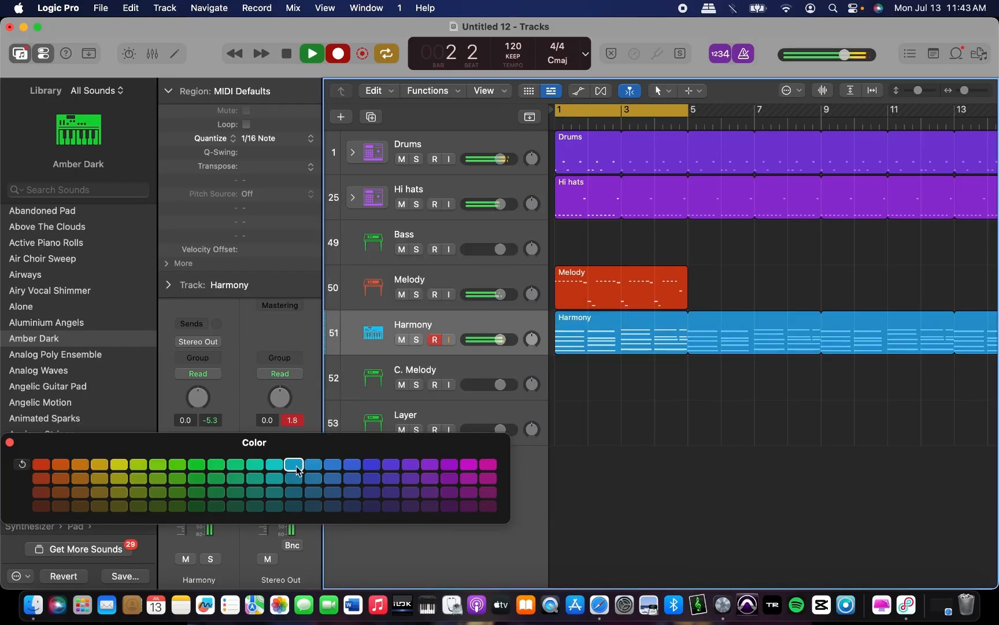
pyautogui.click(10, 443)
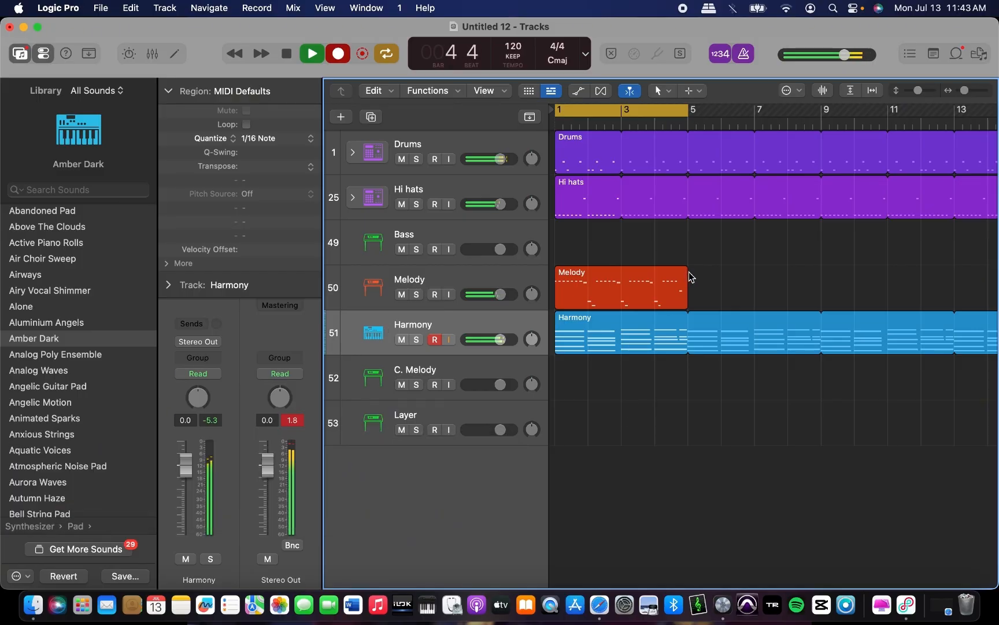
# Loop the Melody region once more up to bar 9, and shorten the Harmony loop to end at bar 21.
pyautogui.scroll(-5, 710, 399)
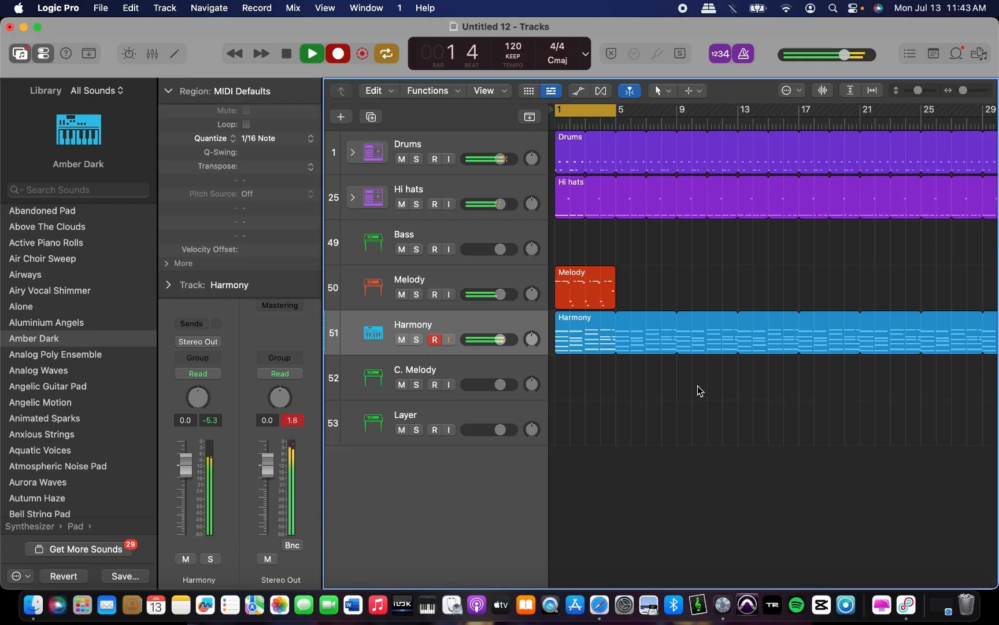
pyautogui.moveTo(615, 273); pyautogui.dragTo(676, 286)
pyautogui.scroll(-5, 612, 109)
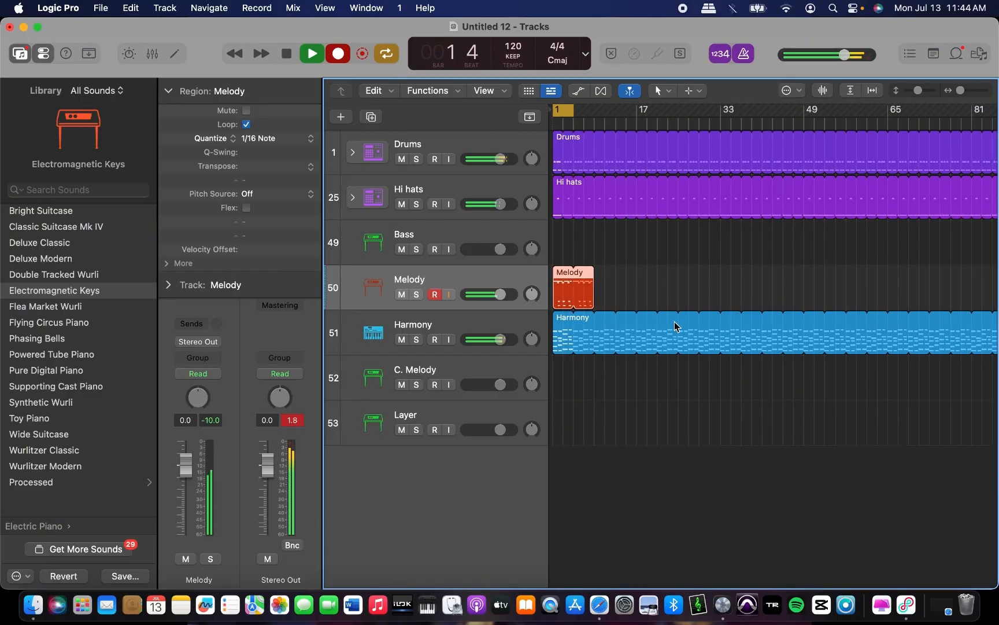
pyautogui.moveTo(660, 319); pyautogui.dragTo(617, 320)
# Select the Melody and Harmony regions together and copy them to bars 21 and 41.
pyautogui.moveTo(643, 416); pyautogui.dragTo(661, 292)
pyautogui.press('super+z')
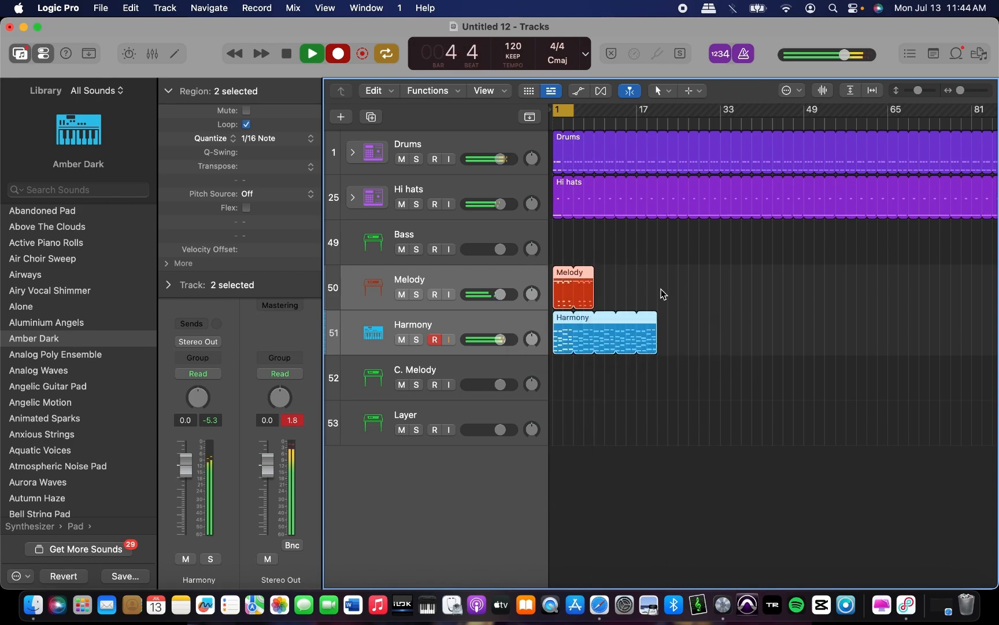
pyautogui.press('space')
pyautogui.moveTo(569, 290); pyautogui.dragTo(776, 297)
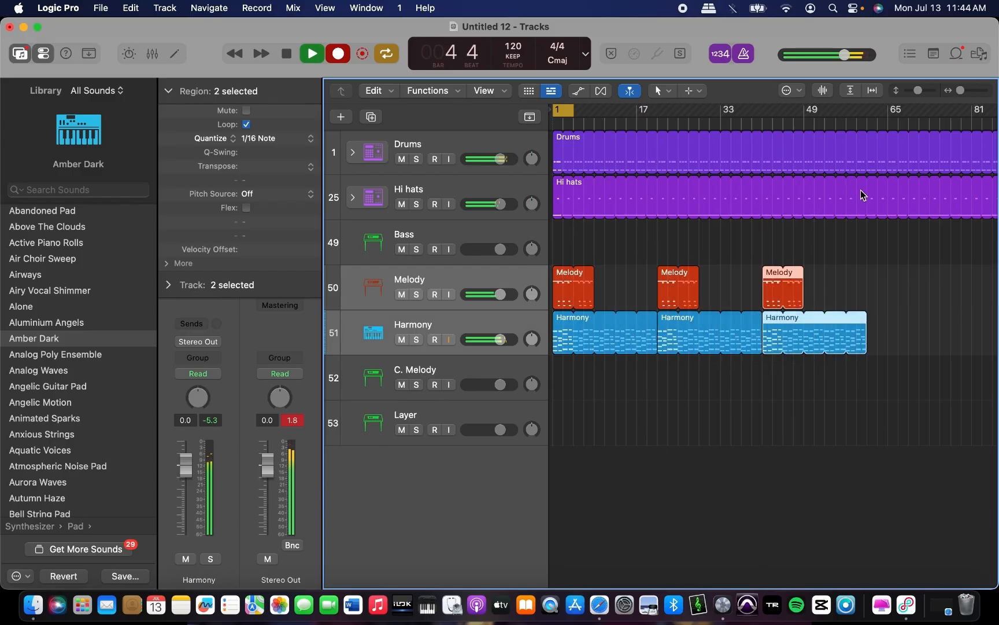
# Trim the Drums, Hi hats and last Harmony loops so they all end together at about bar 56.
pyautogui.moveTo(856, 183); pyautogui.dragTo(856, 183)
pyautogui.moveTo(857, 140); pyautogui.dragTo(858, 141)
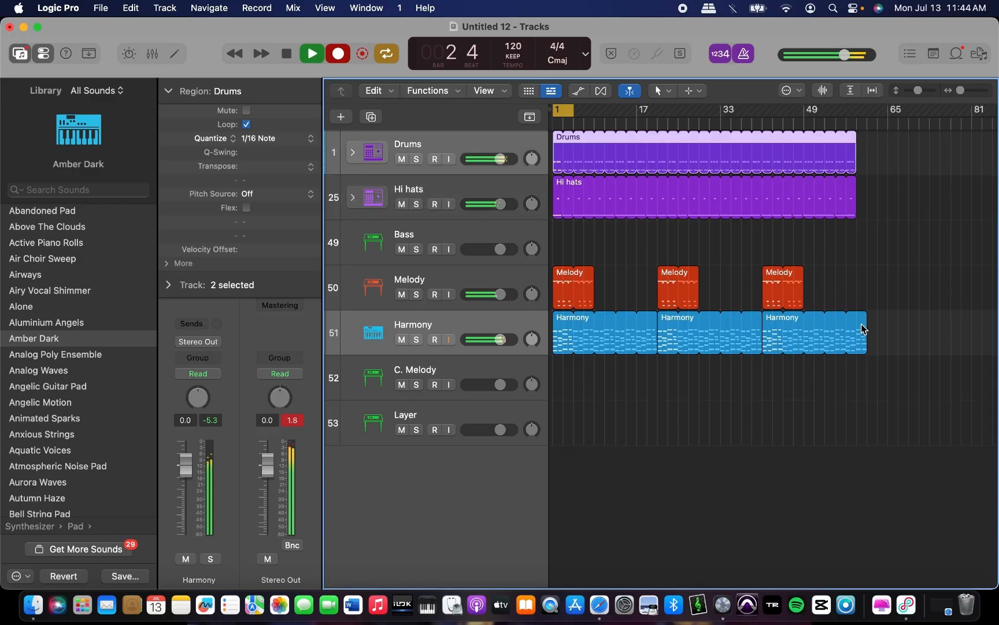
pyautogui.moveTo(866, 323); pyautogui.dragTo(840, 324)
pyautogui.moveTo(854, 201); pyautogui.dragTo(839, 201)
pyautogui.moveTo(852, 158); pyautogui.dragTo(840, 160)
# Color the C. Melody track magenta-pink, and return to the main sound categories for that track.
pyautogui.click(452, 372)
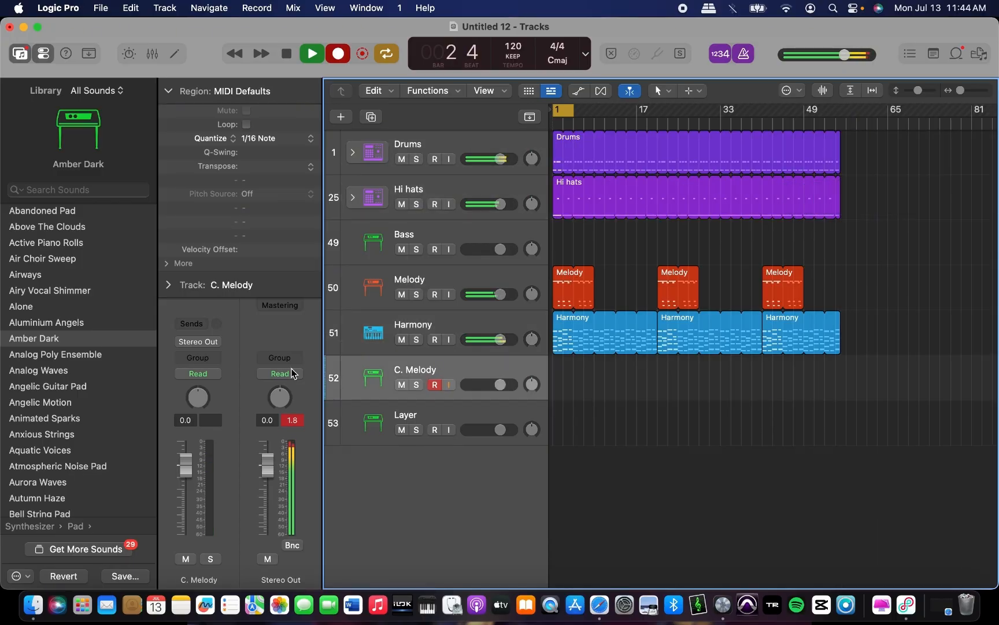
pyautogui.rightClick(333, 382)
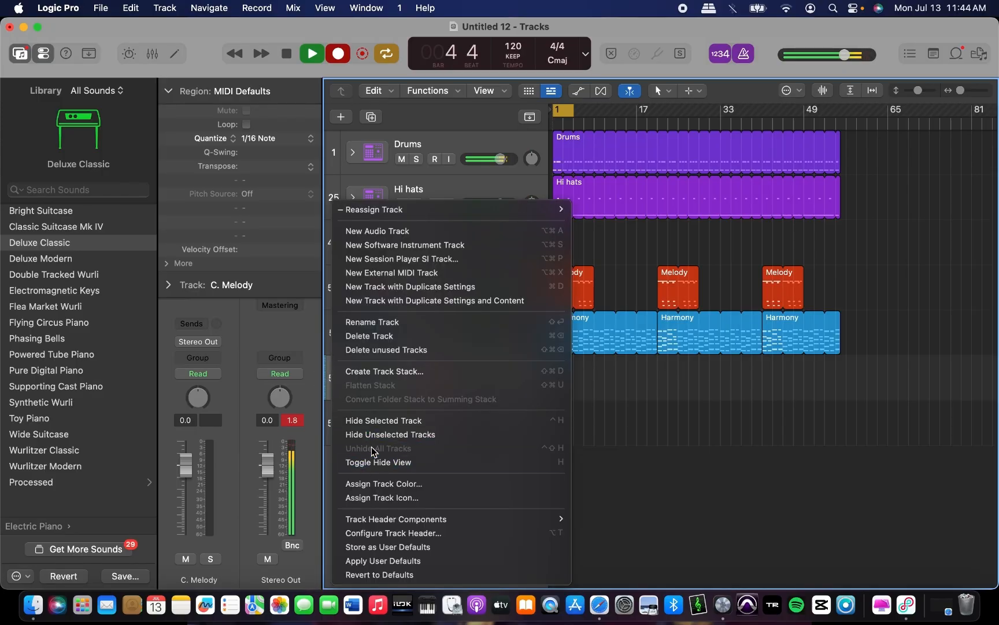
pyautogui.click(377, 485)
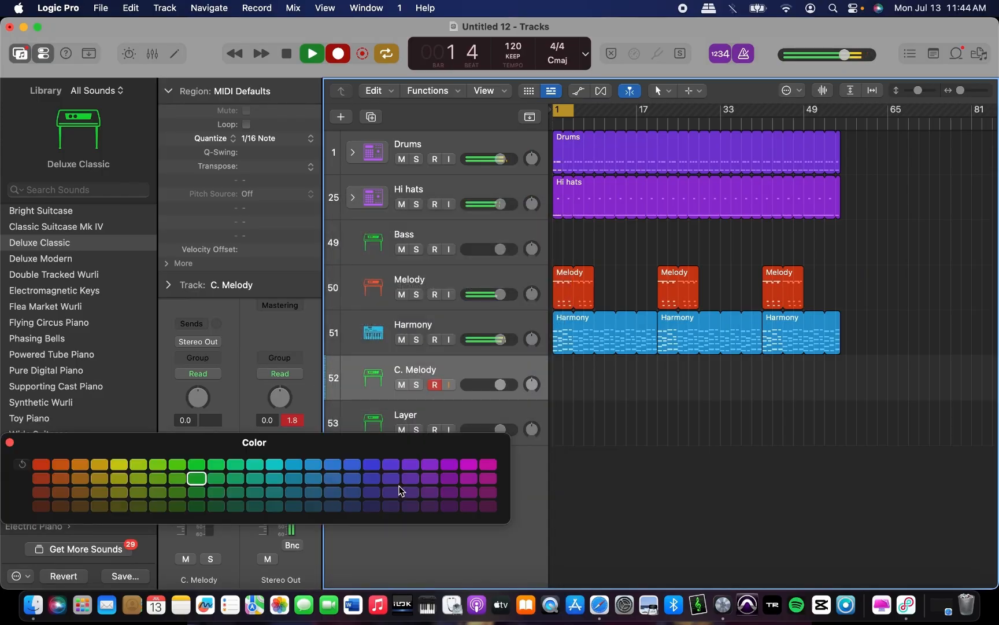
pyautogui.click(468, 463)
pyautogui.click(488, 464)
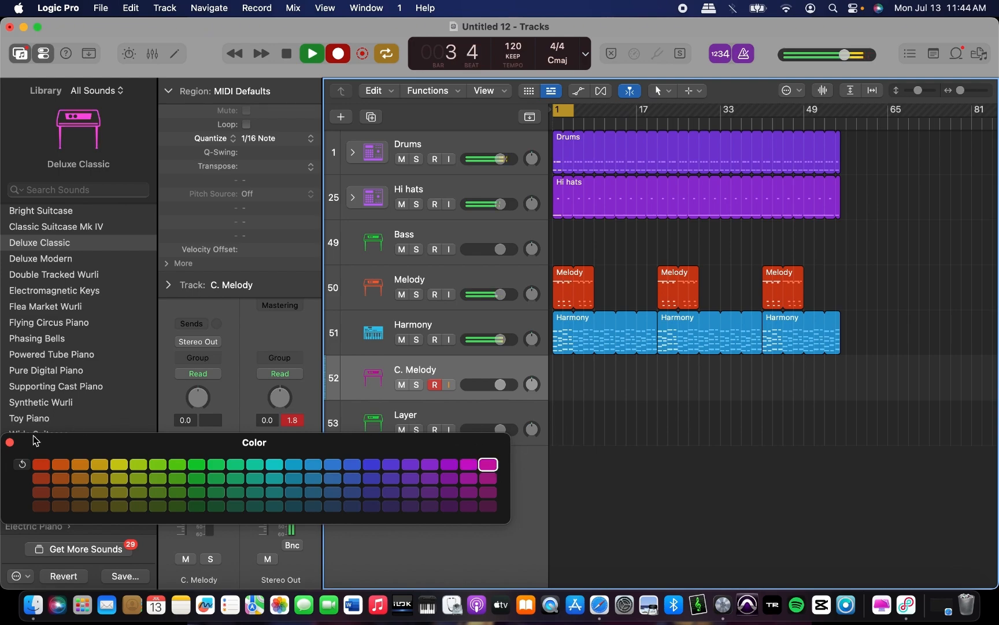
pyautogui.click(9, 442)
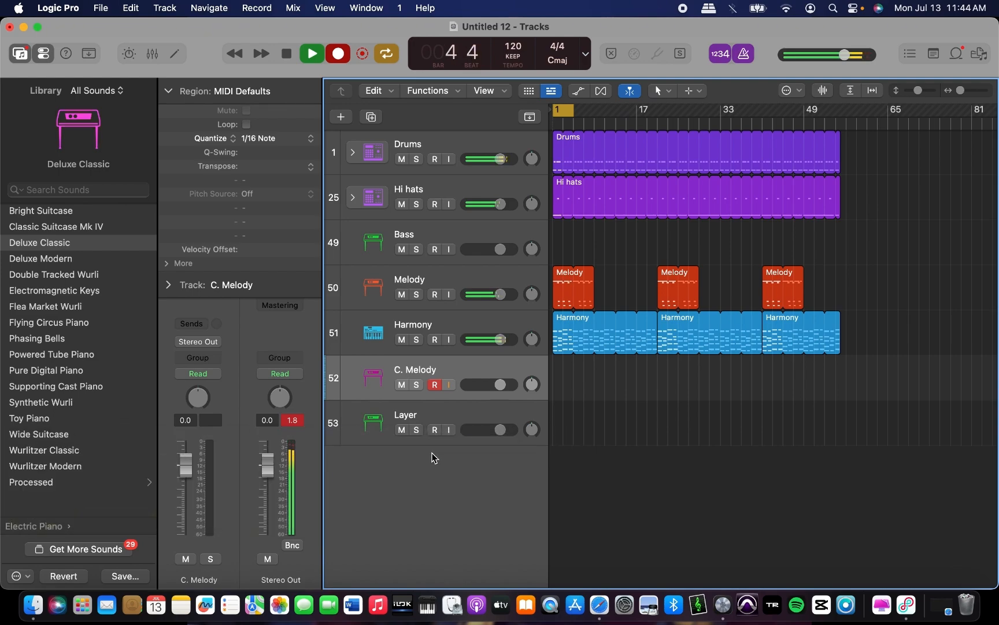
pyautogui.hscroll(-5, 65, 405)
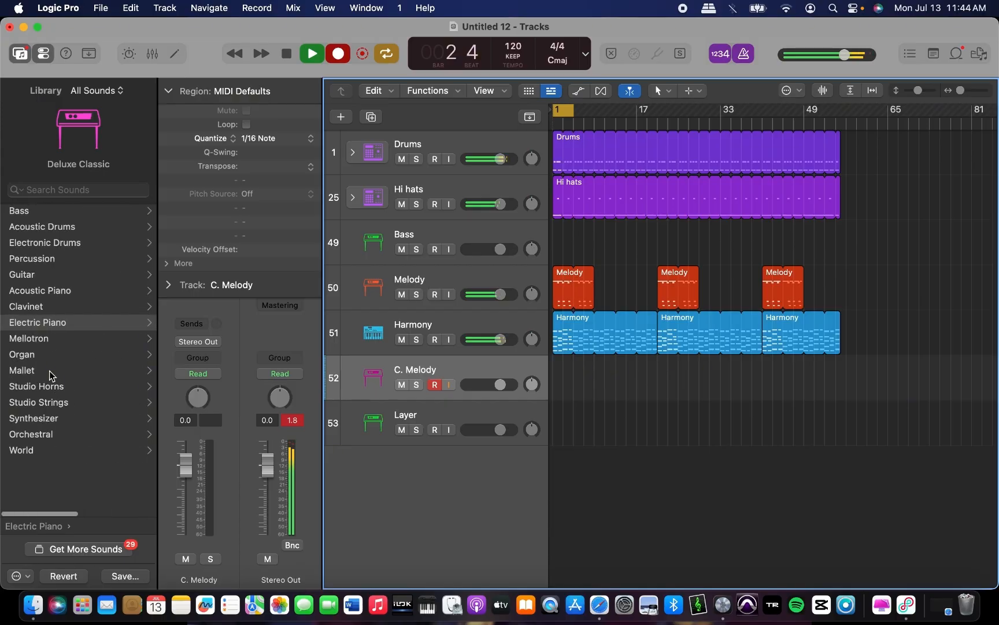
# Browse the Guitar sounds and their Processed subcategory for a patch to use on the C. Melody track.
pyautogui.click(50, 276)
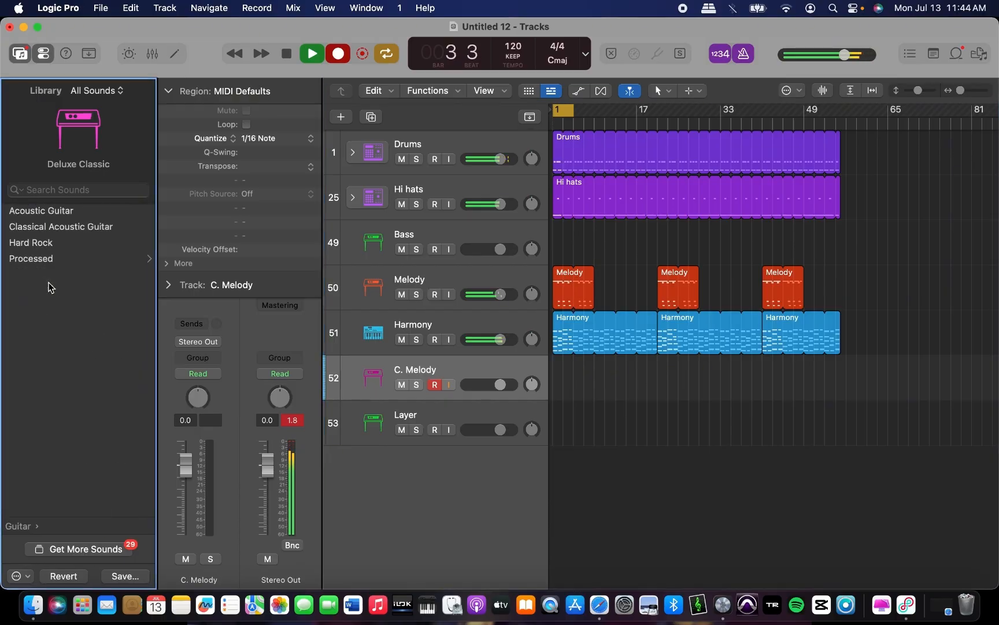
pyautogui.click(54, 250)
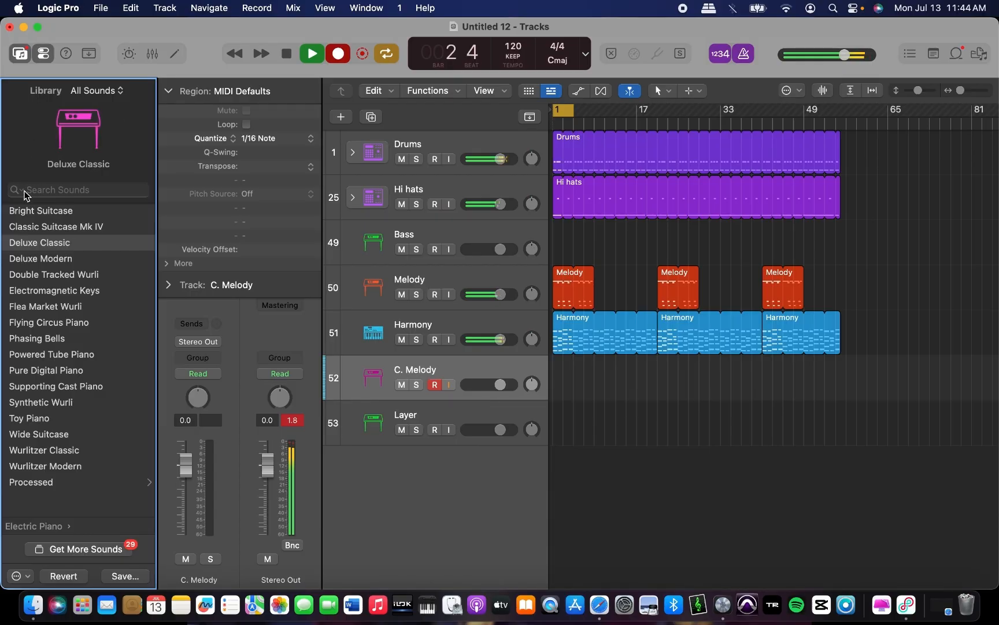
pyautogui.click(26, 87)
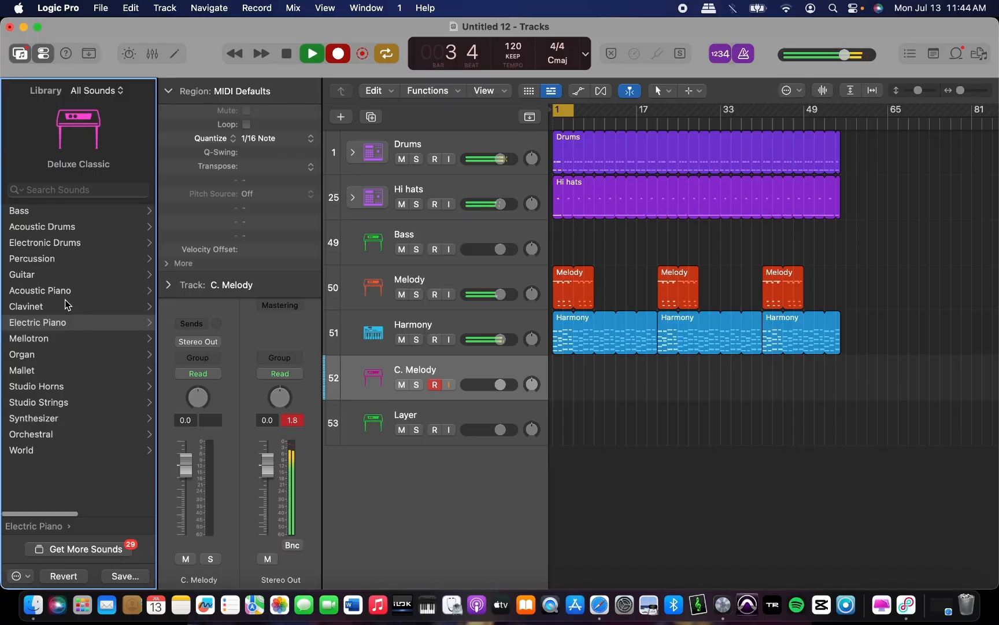
pyautogui.click(54, 273)
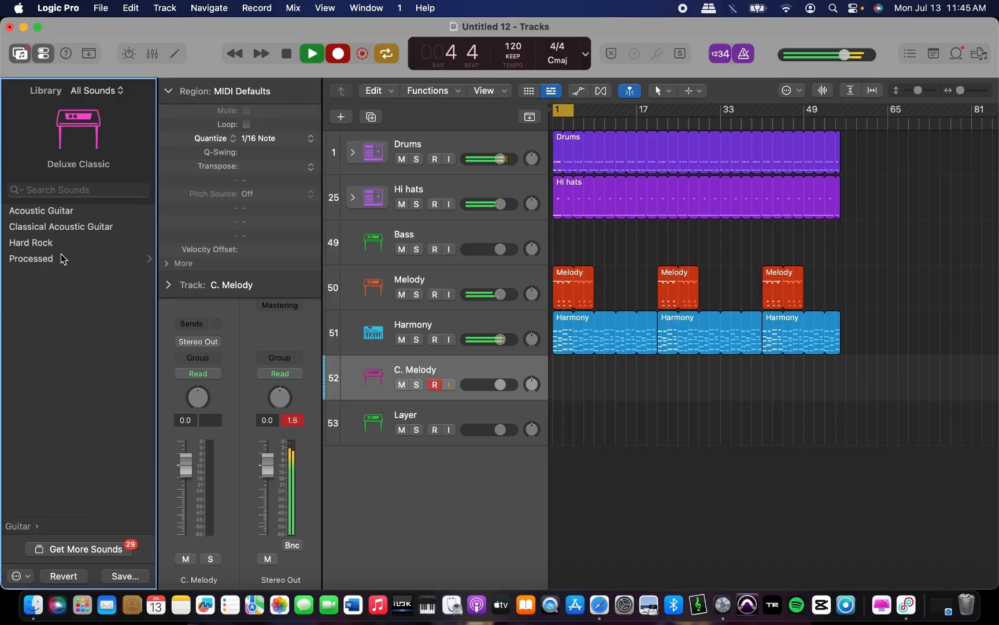
pyautogui.hscroll(-5, 57, 240)
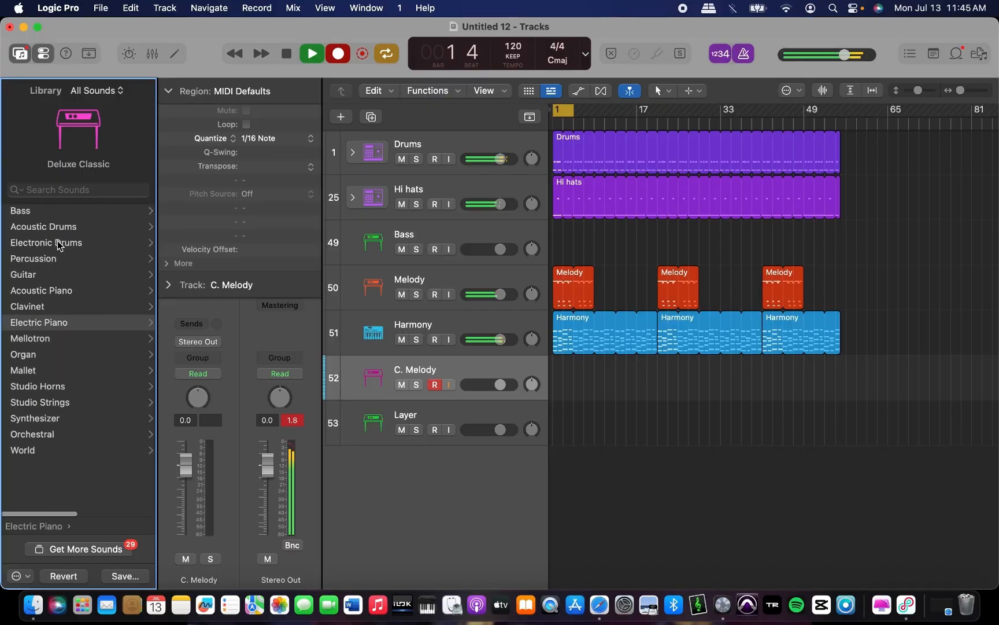
pyautogui.click(38, 275)
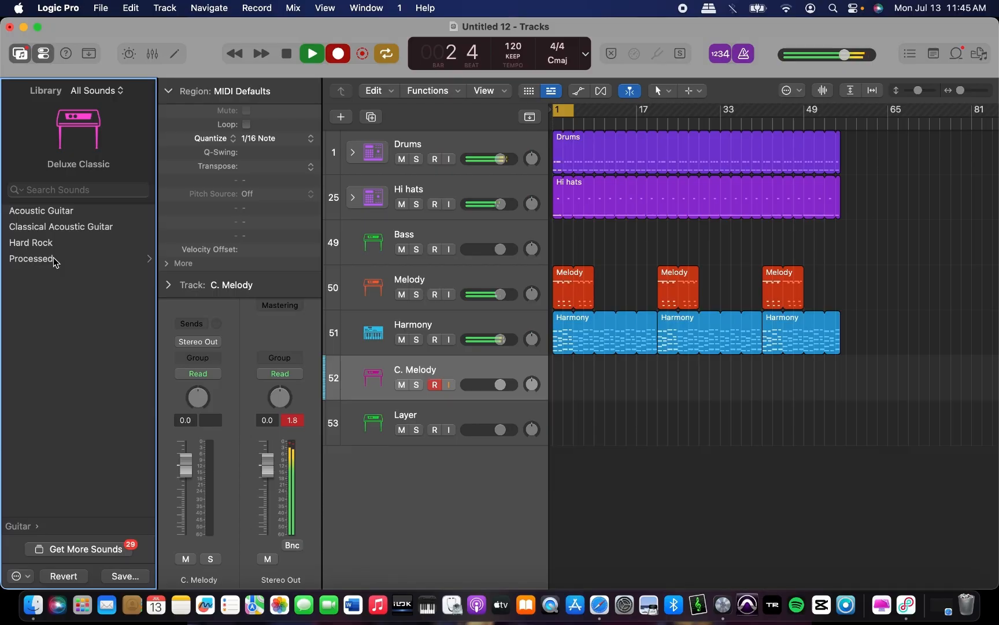
pyautogui.click(55, 261)
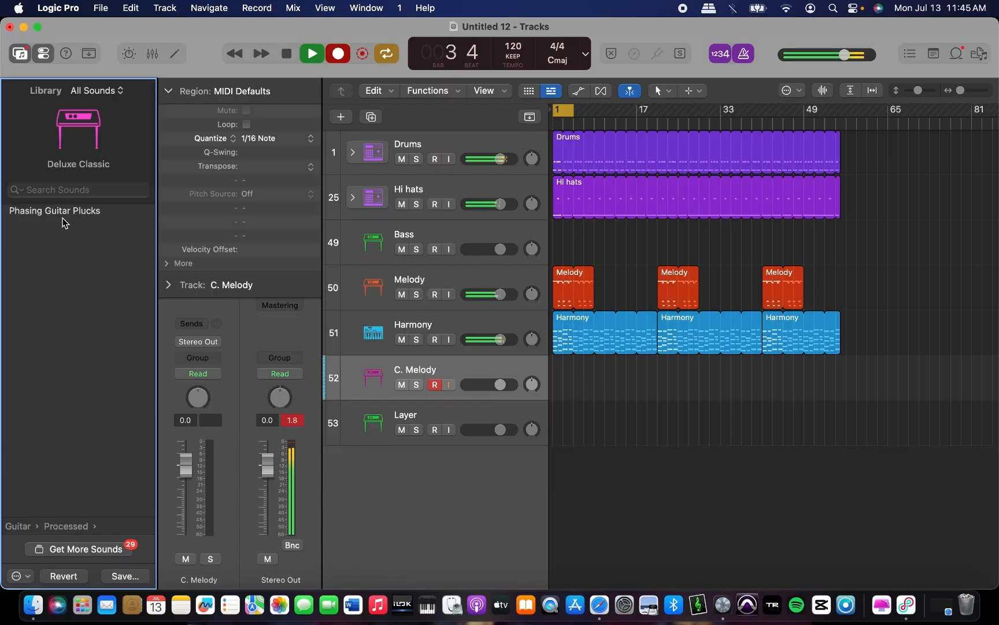
pyautogui.hscroll(-5, 63, 222)
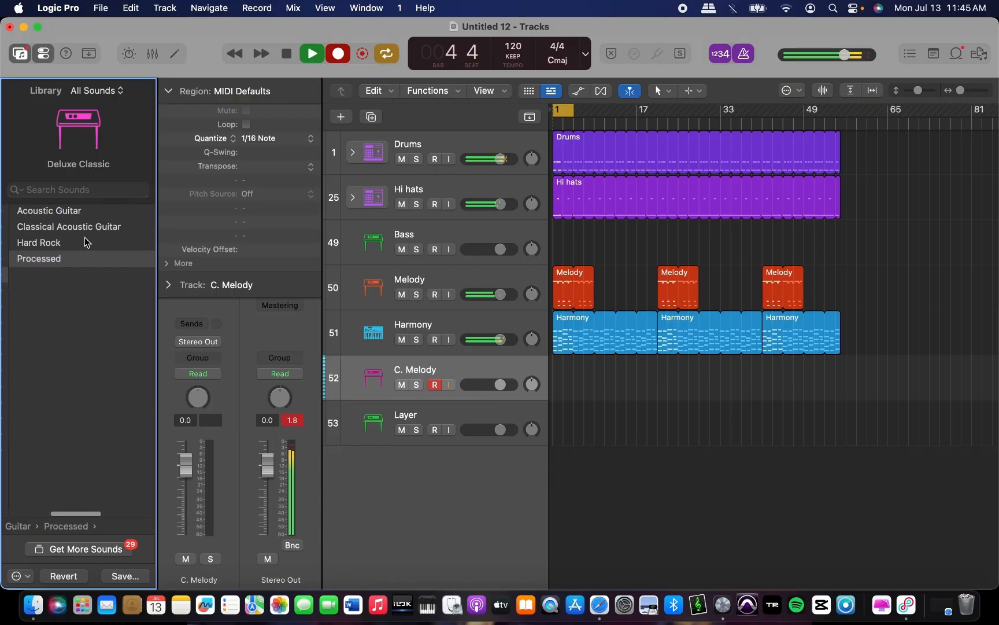
pyautogui.click(88, 242)
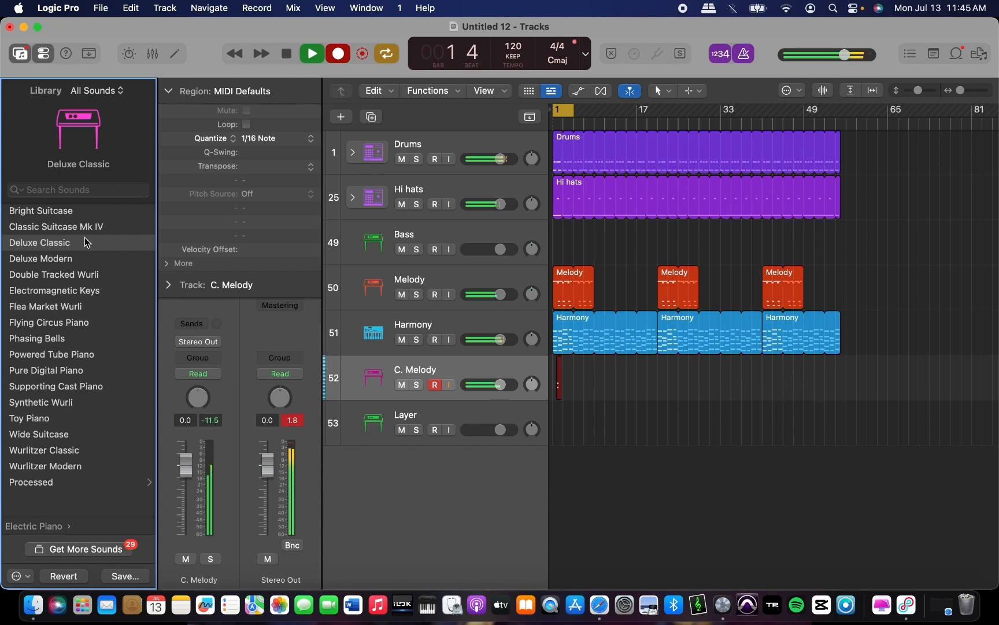
# Stop recording and delete the short take at the start of the C. Melody track.
pyautogui.press('space')
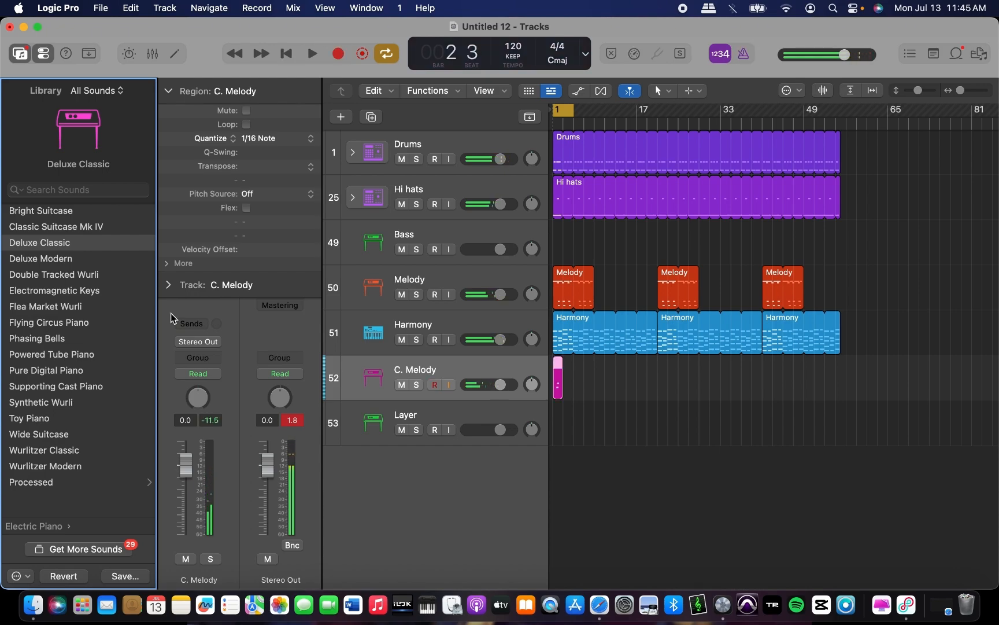
pyautogui.click(560, 393)
pyautogui.press('Delete')
# Resume playback and load the Hard Rock guitar sound on the C. Melody track.
pyautogui.press('space')
pyautogui.hscroll(-5, 85, 297)
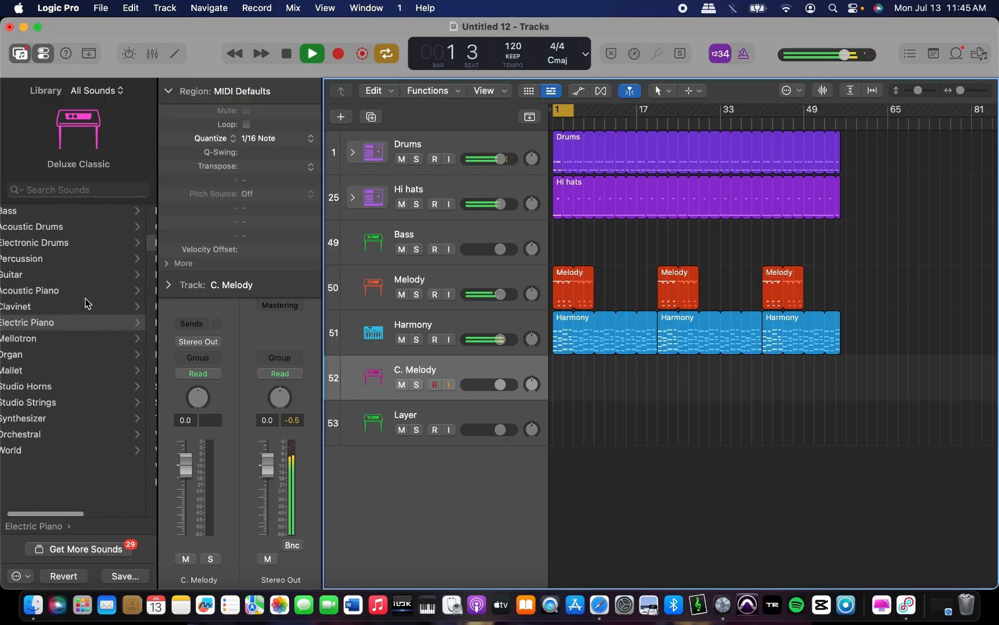
pyautogui.click(61, 277)
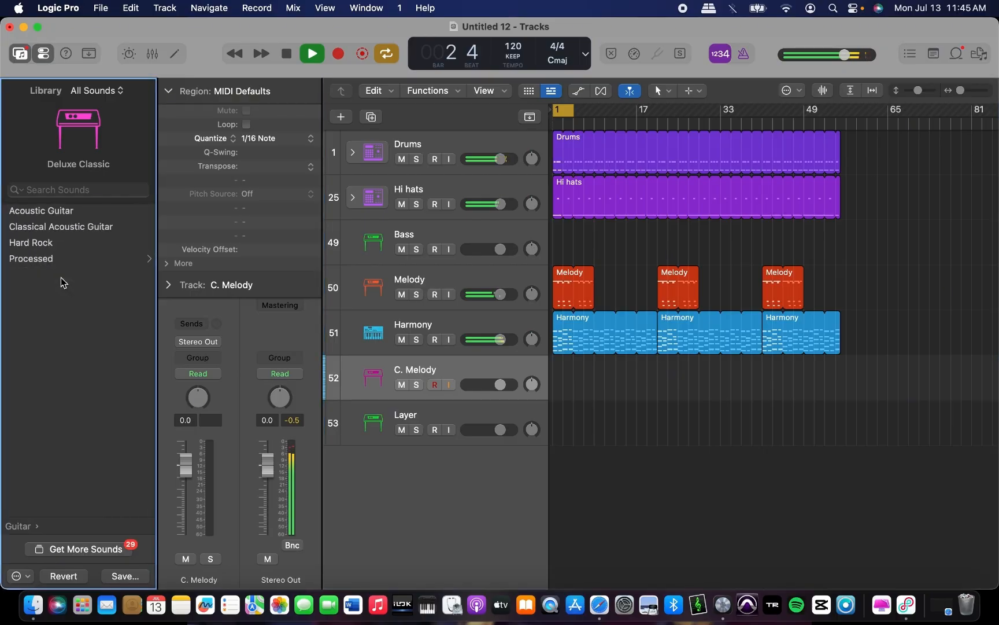
pyautogui.click(62, 246)
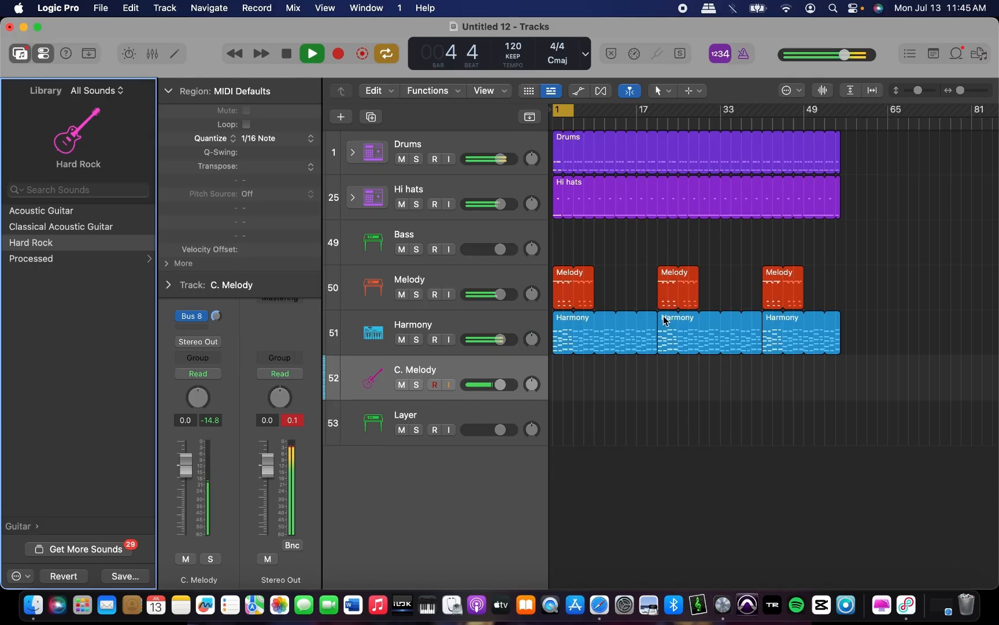
# Extend the cycle range to end at bar 9 and record a guitar part about five bars long on the C. Melody track.
pyautogui.click(574, 112)
pyautogui.moveTo(573, 109); pyautogui.dragTo(592, 113)
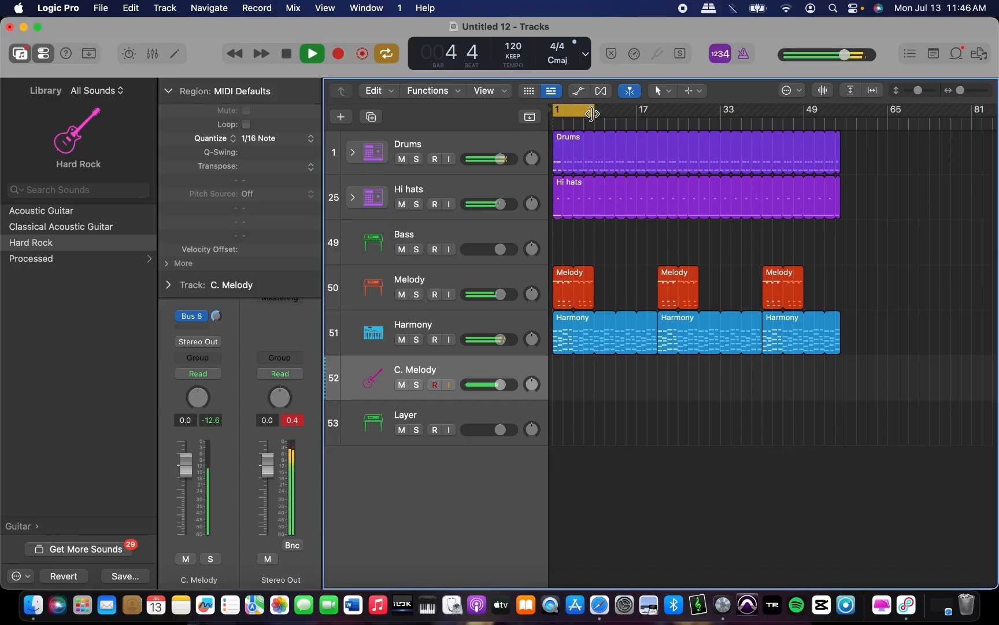
pyautogui.press('r')
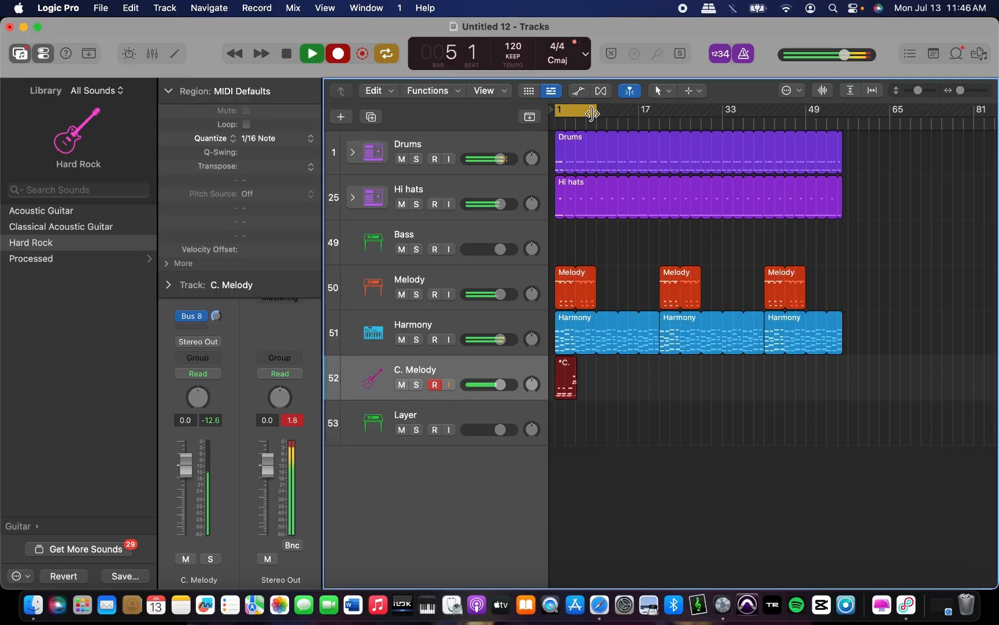
pyautogui.press('space')
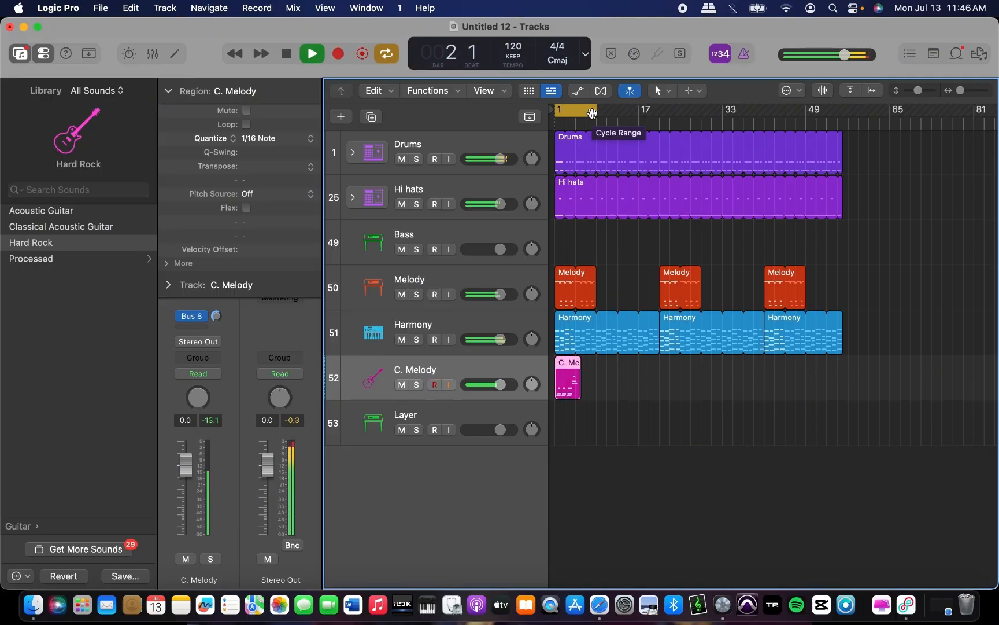
# Trim the recorded C. Melody region to end at bar 5 and loop it up to bar 9.
pyautogui.press('super+Right')
pyautogui.press('super+Right')
pyautogui.press('super+Right')
pyautogui.moveTo(603, 394); pyautogui.dragTo(599, 388)
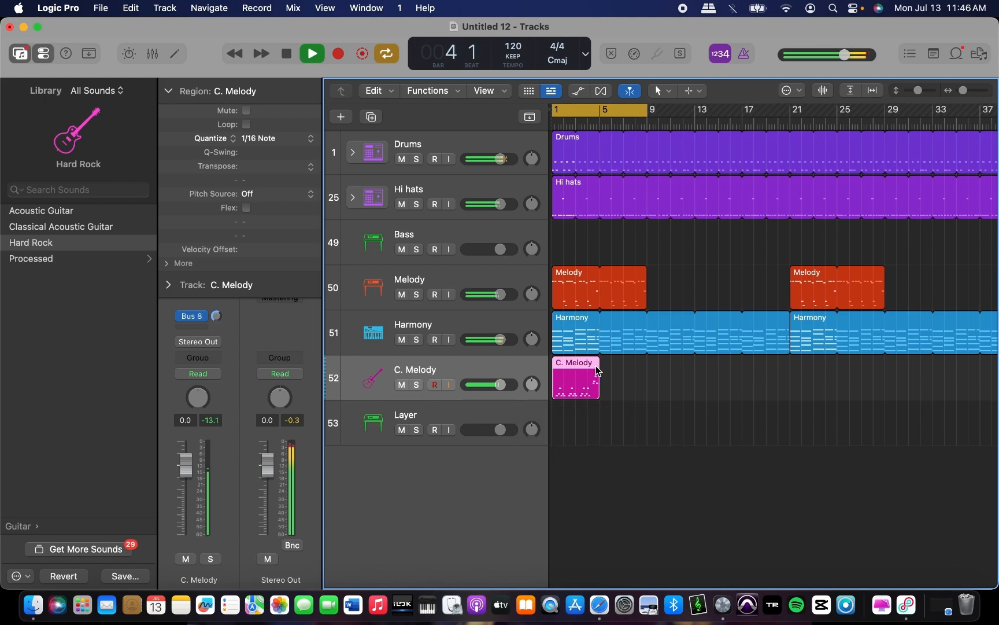
pyautogui.moveTo(605, 365); pyautogui.dragTo(648, 366)
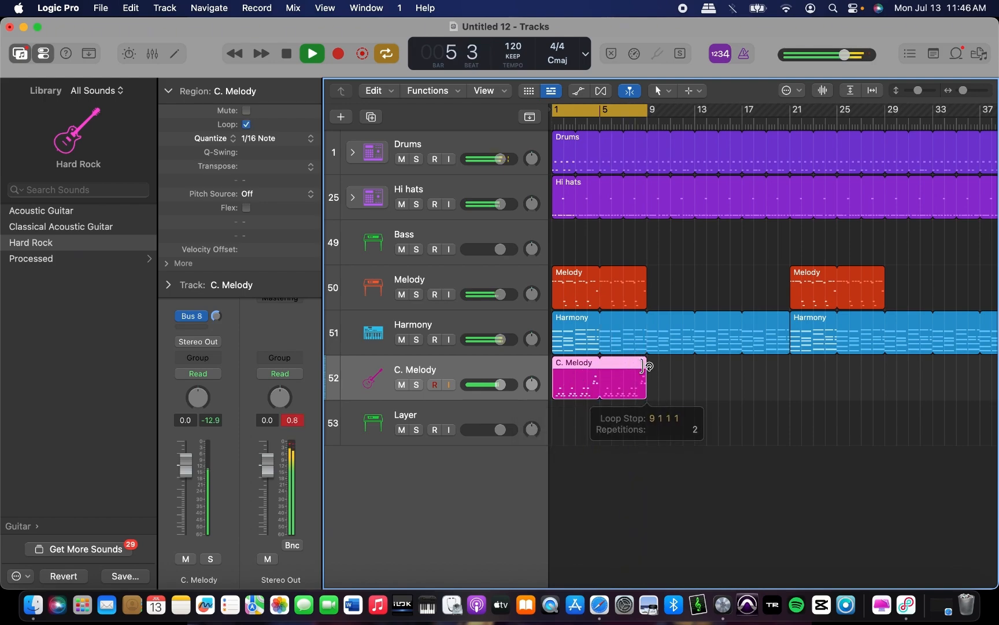
# In the C. Melody piano roll, delete a stray note and raise the five high notes at the end of bar 4 by an octave.
pyautogui.doubleClick(584, 390)
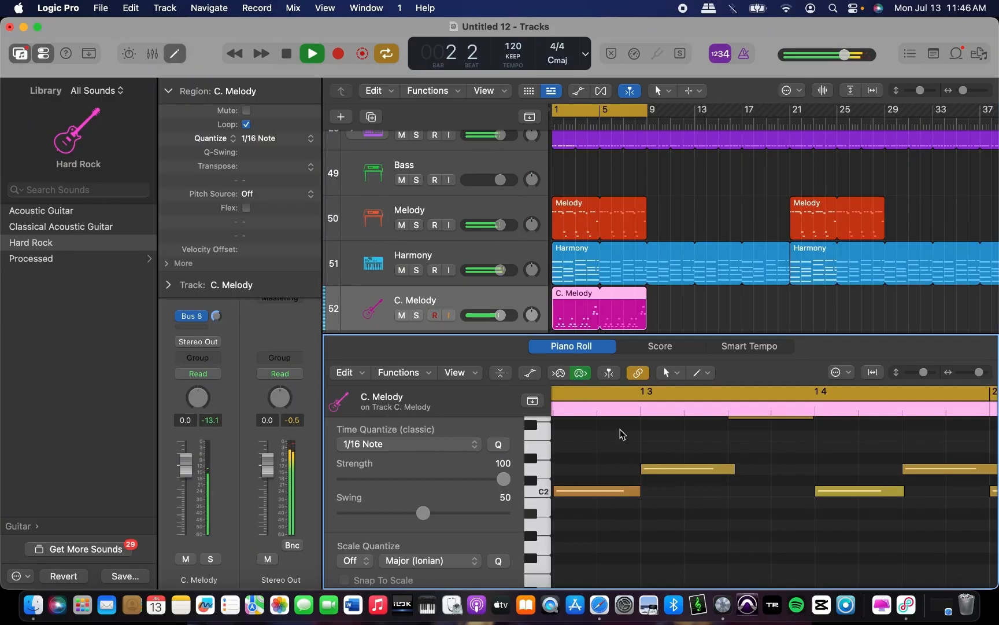
pyautogui.scroll(-5, 621, 431)
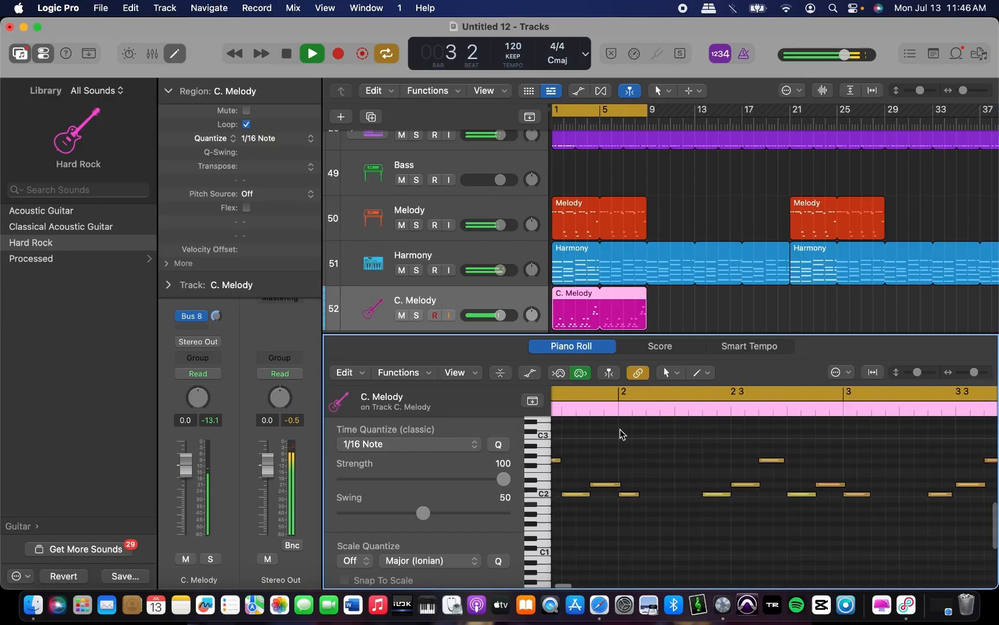
pyautogui.click(680, 460)
pyautogui.press('Delete')
pyautogui.scroll(4, 679, 460)
pyautogui.moveTo(914, 552); pyautogui.dragTo(790, 466)
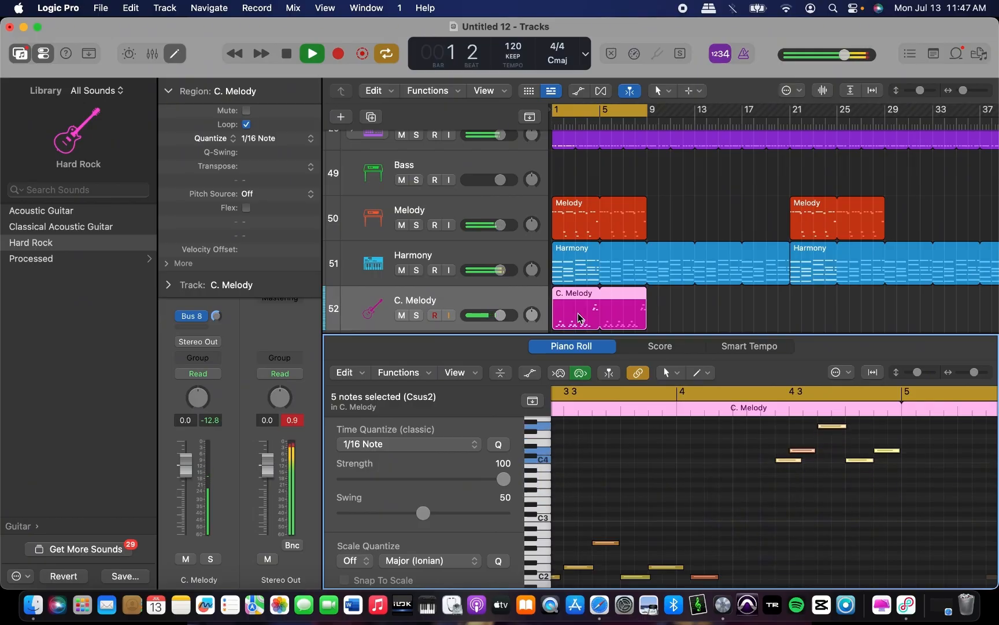
pyautogui.click(580, 346)
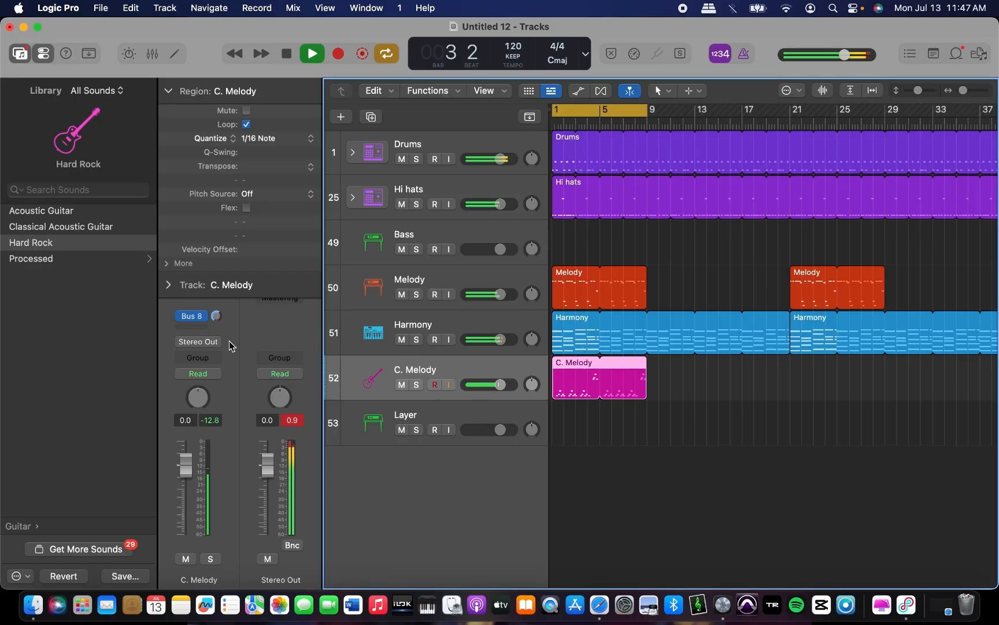
# Check the C. Melody track's Bus 8 send options, and try shortening its region to end at bar 3.
pyautogui.click(199, 317)
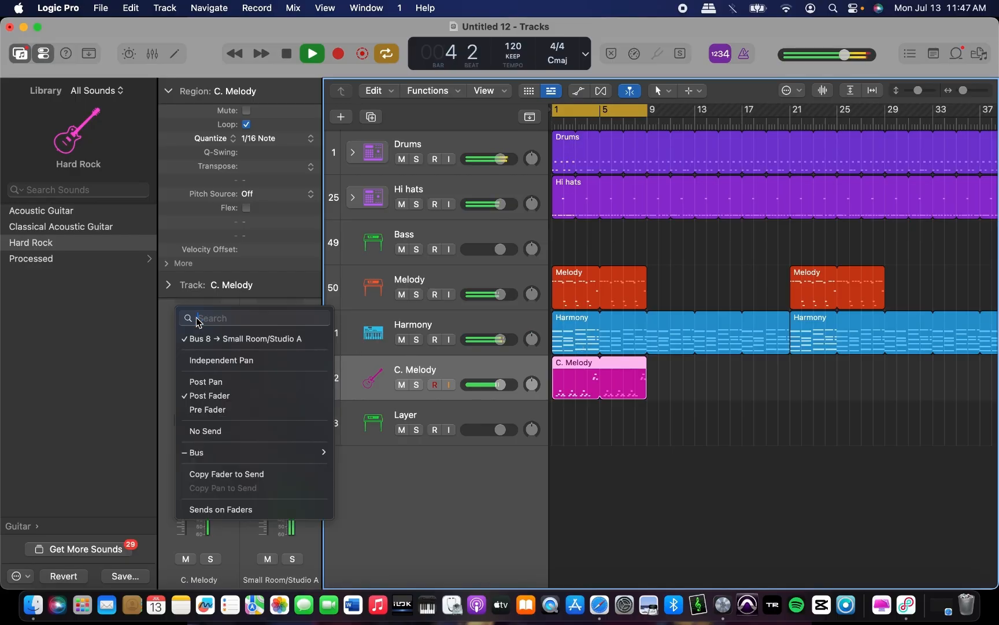
pyautogui.click(681, 479)
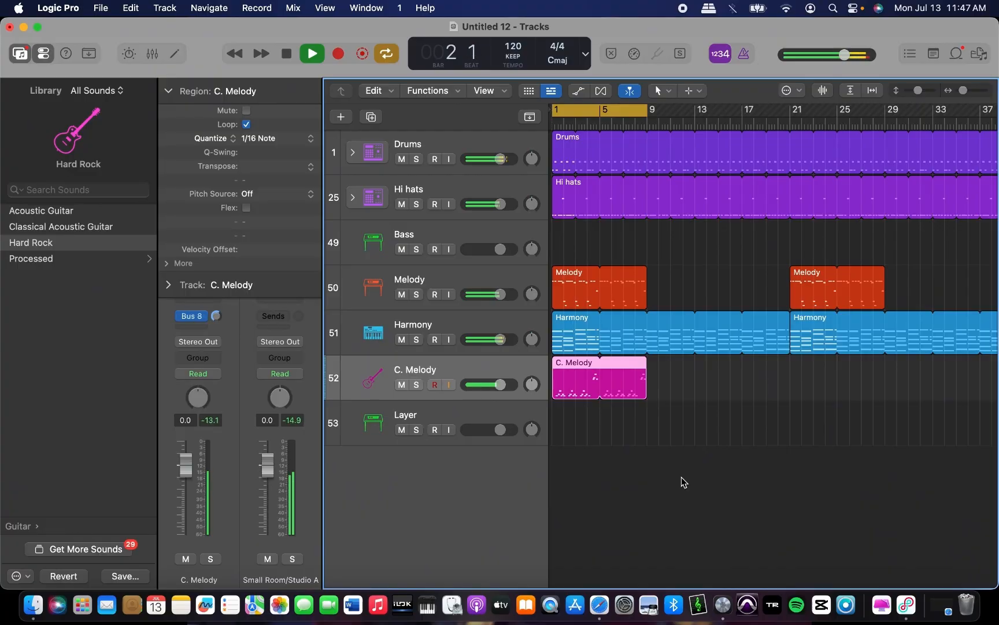
pyautogui.moveTo(598, 393); pyautogui.dragTo(576, 392)
pyautogui.click(597, 435)
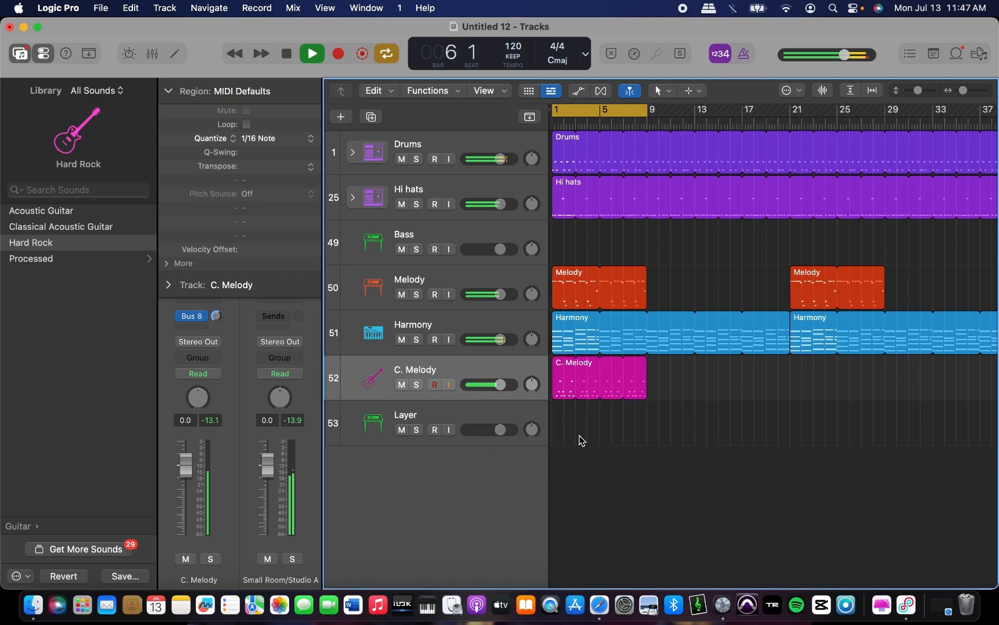
# Examine the C. Melody track's Bus 8 send, and open the Chroma effect on the Small Room/Studio A channel in the mixer.
pyautogui.click(199, 316)
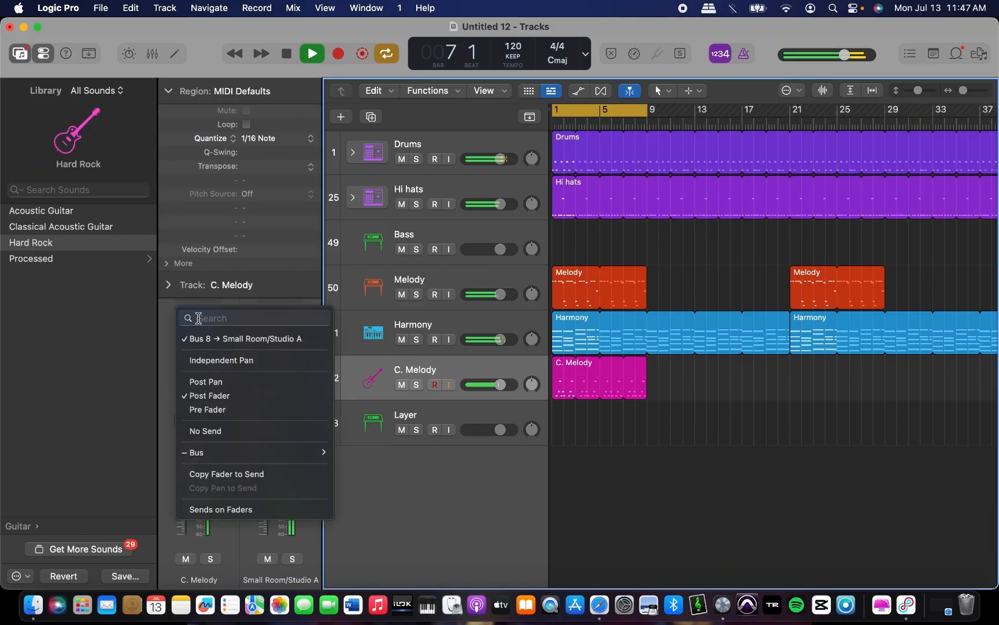
pyautogui.click(226, 306)
pyautogui.moveTo(220, 317); pyautogui.dragTo(219, 306)
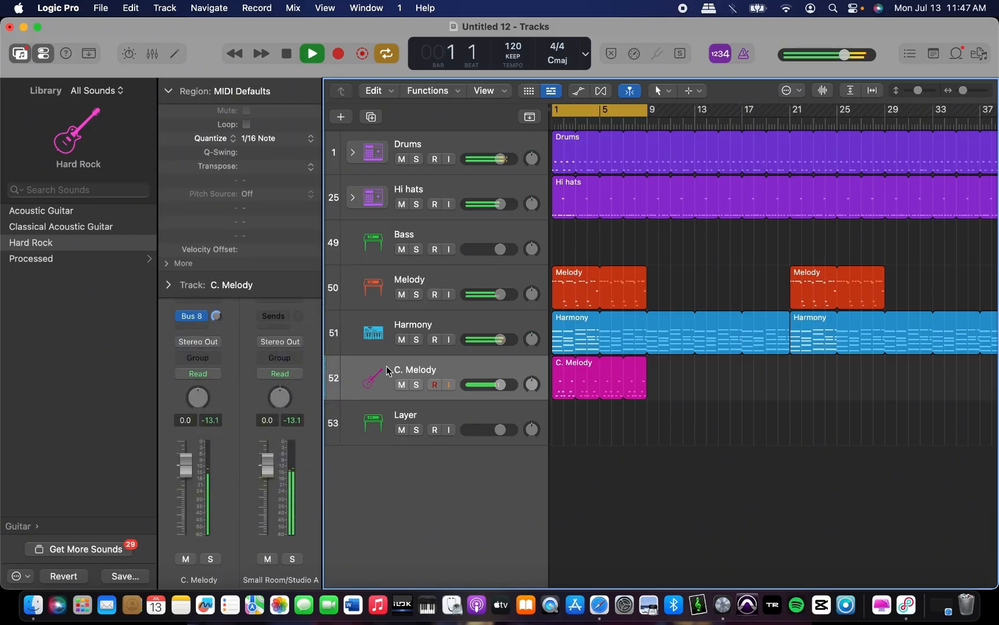
pyautogui.press('x')
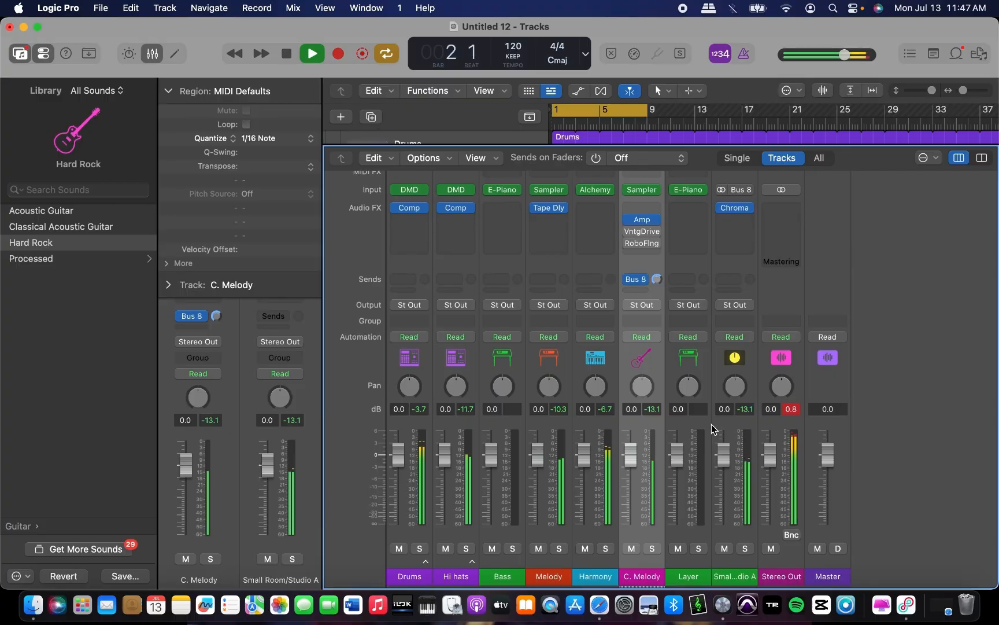
pyautogui.hscroll(2, 711, 424)
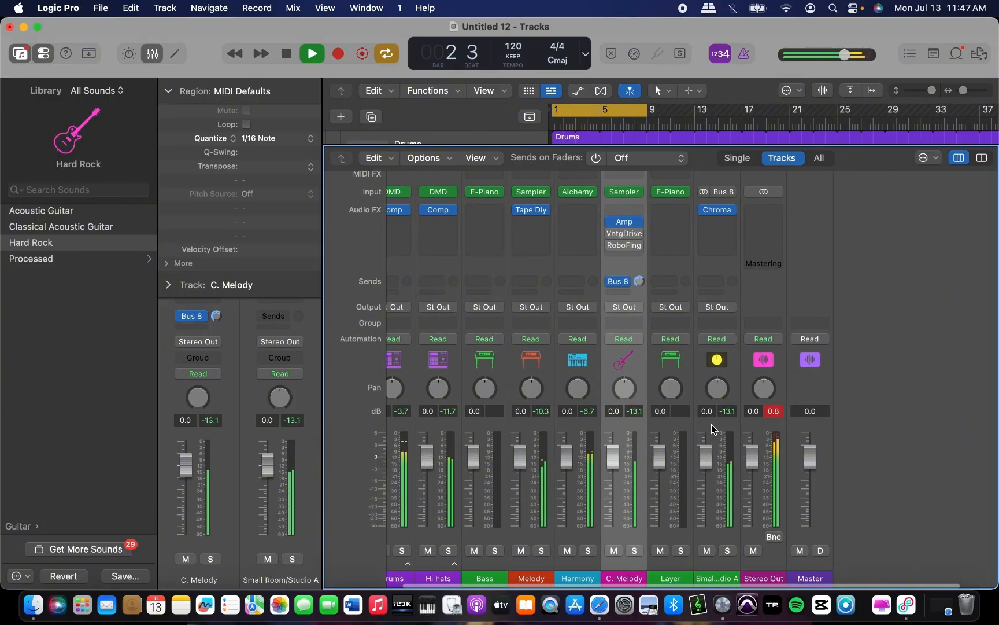
pyautogui.click(718, 212)
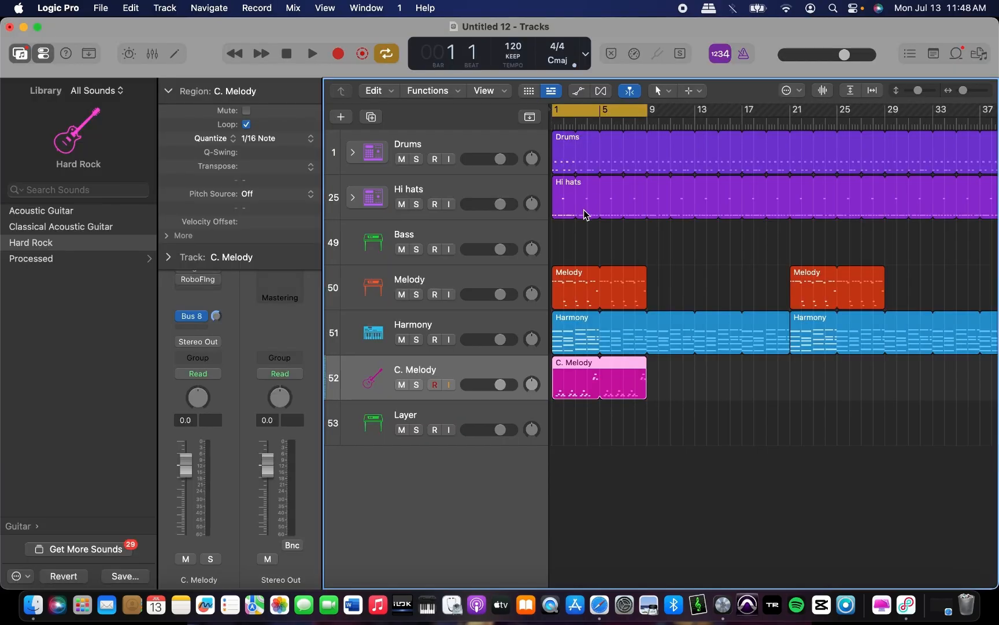
# Resume playback and copy the looped C. Melody region to bars 21 and 41, aligned with the Melody regions.
pyautogui.press('space')
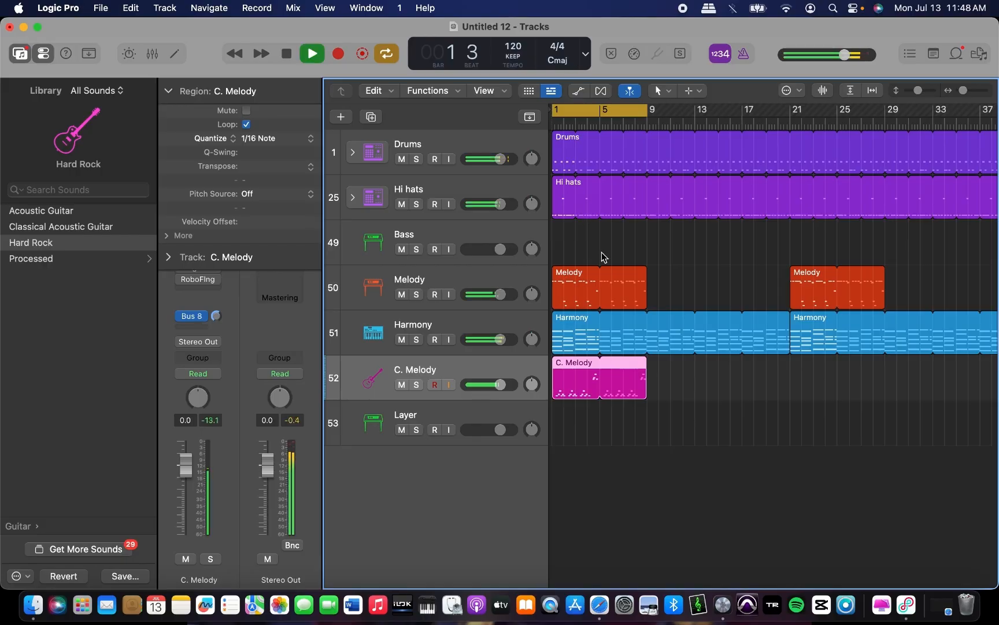
pyautogui.moveTo(575, 383); pyautogui.dragTo(816, 391)
pyautogui.scroll(-5, 814, 391)
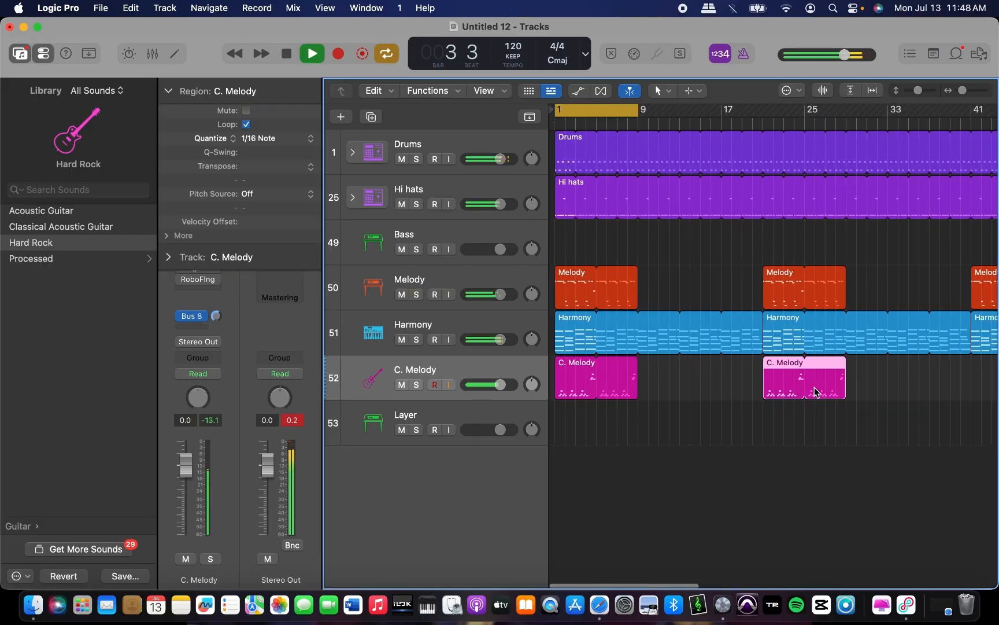
pyautogui.click(727, 369)
pyautogui.moveTo(729, 373); pyautogui.dragTo(863, 373)
# Shorten the source region of all three C. Melody loops to two bars, and delete the one at bar 41.
pyautogui.moveTo(583, 382); pyautogui.dragTo(566, 387)
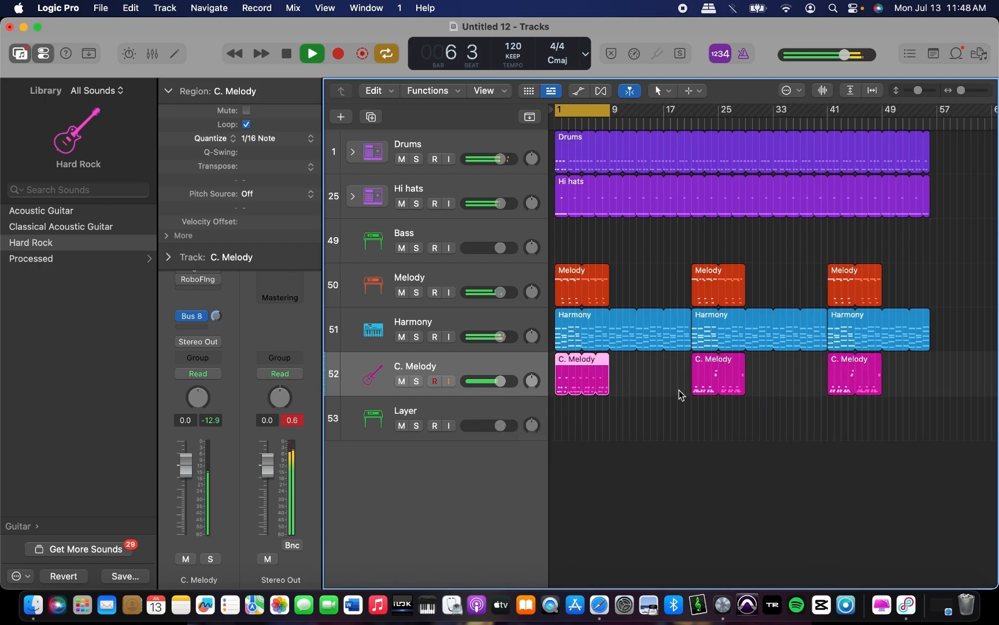
pyautogui.moveTo(718, 379); pyautogui.dragTo(699, 380)
pyautogui.moveTo(850, 385); pyautogui.dragTo(837, 384)
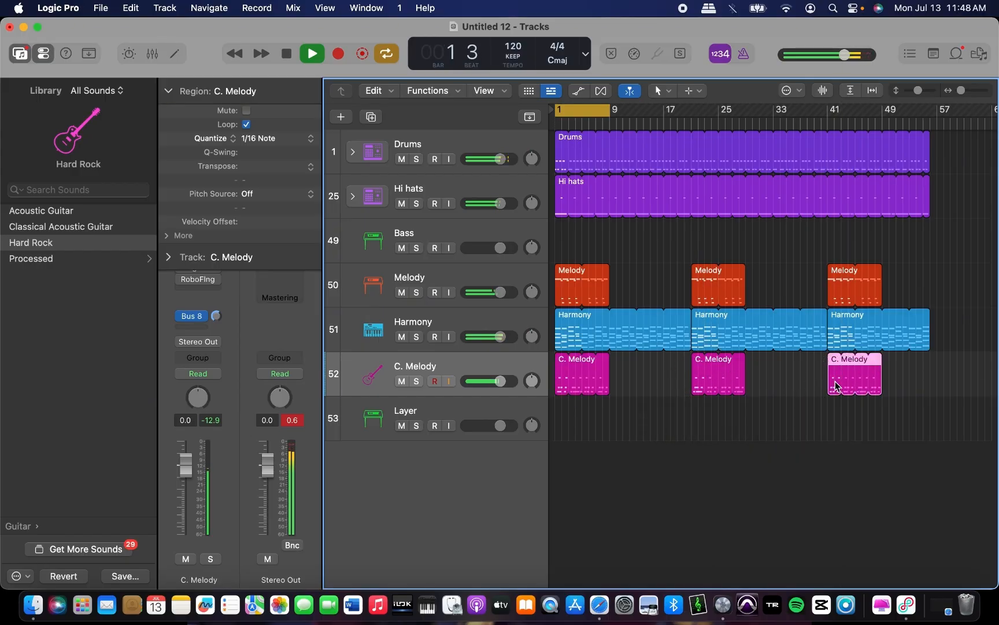
pyautogui.press('Delete')
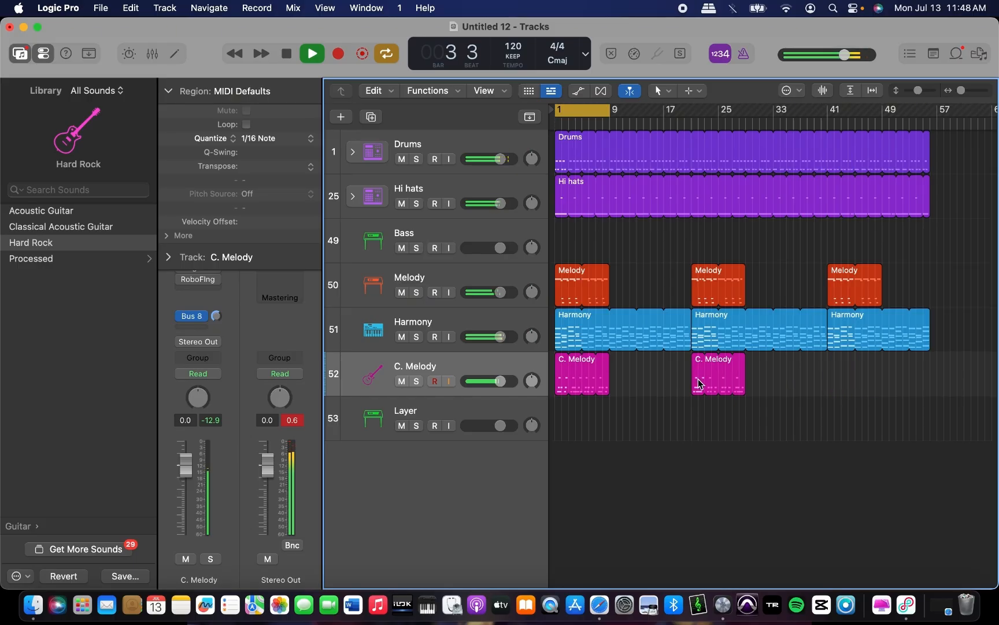
# Copy the C. Melody loop from bar 21 to bar 41, and extend the cycle range to the end of the Drums regions.
pyautogui.moveTo(698, 382); pyautogui.dragTo(831, 390)
pyautogui.scroll(3, 806, 373)
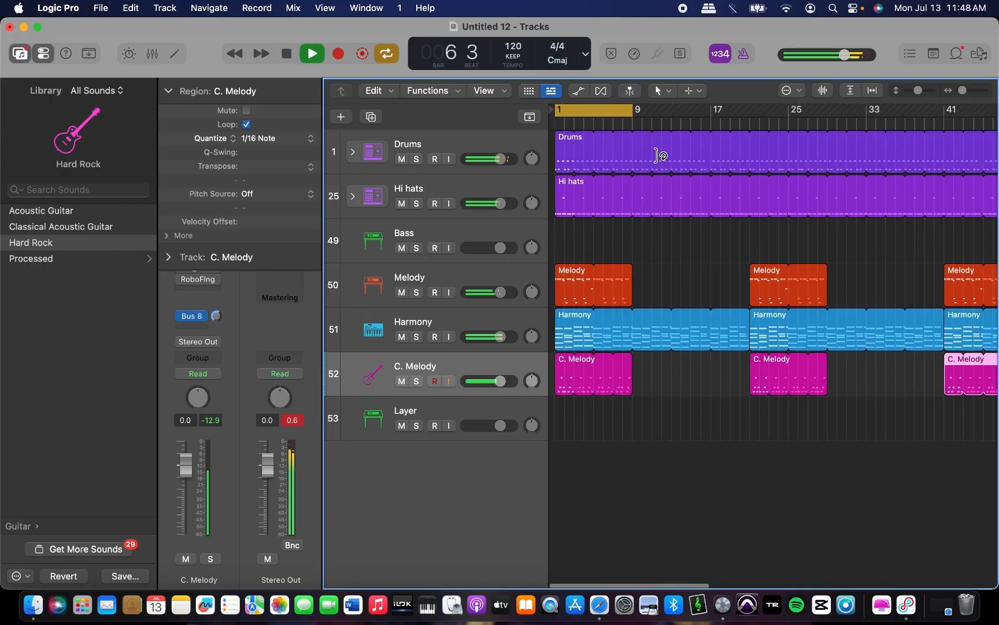
pyautogui.moveTo(635, 112); pyautogui.dragTo(961, 164)
pyautogui.press('space')
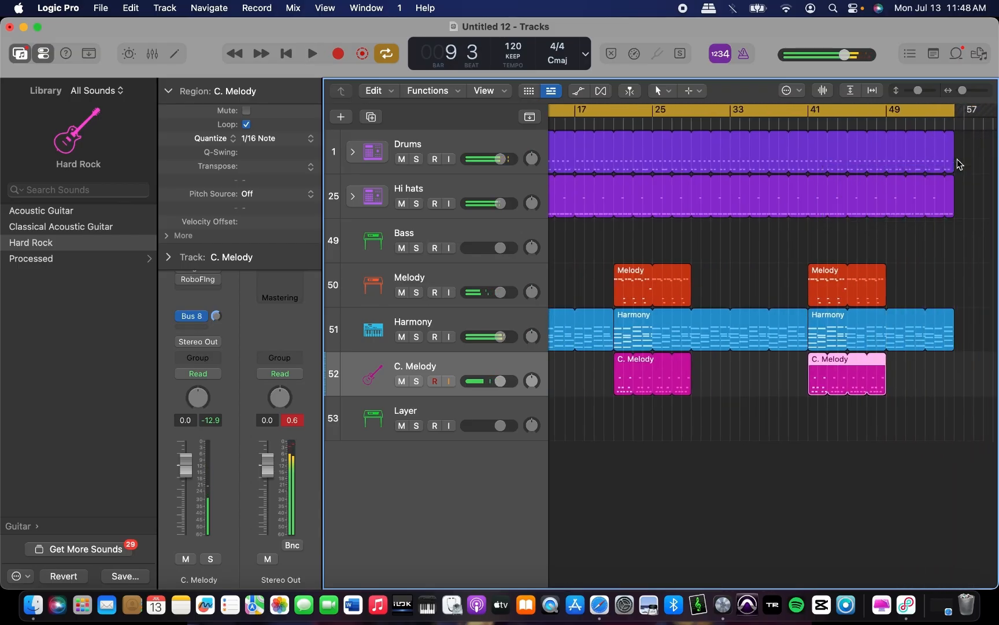
# Reset the Stereo Out peak level, and play the arrangement from the start with the mixer shown.
pyautogui.click(299, 421)
pyautogui.press('x')
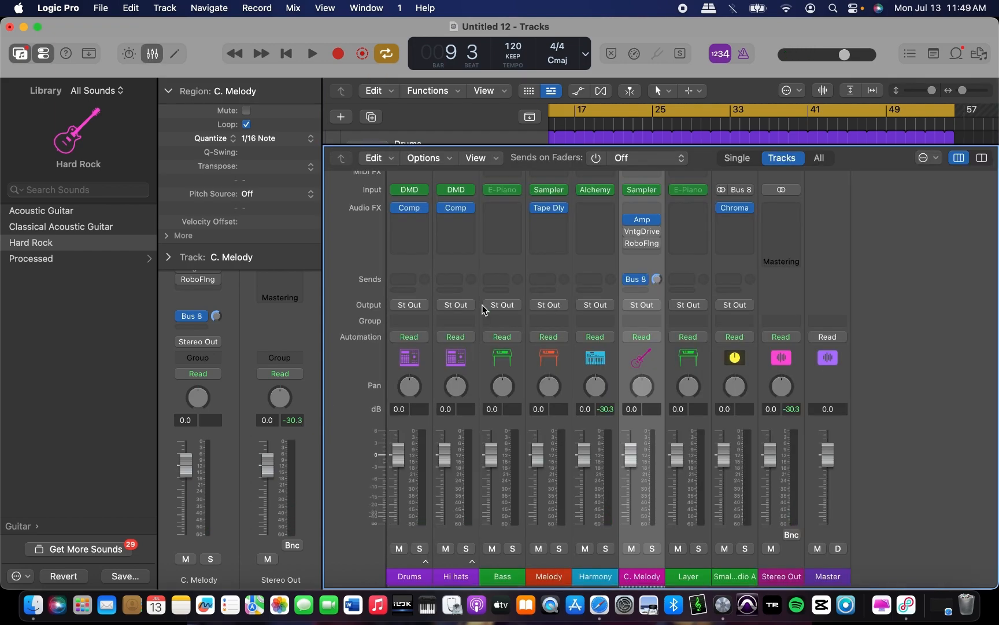
pyautogui.press('x')
pyautogui.press('space')
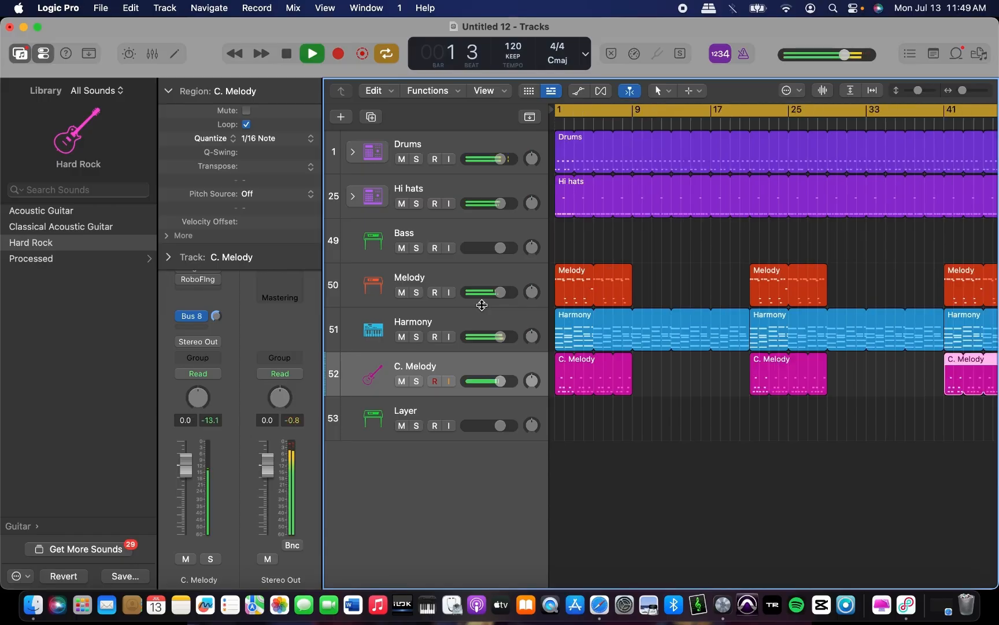
pyautogui.press('x')
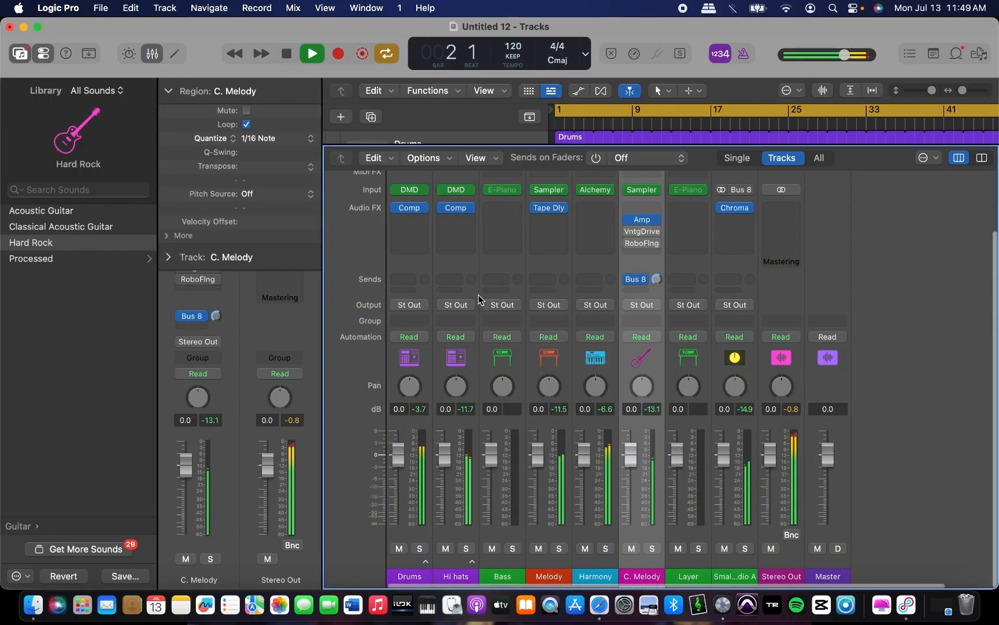
# Add a Channel EQ to the Drums channel, set its processing to Mid Only and boost the 75 Hz band by 1.5 dB.
pyautogui.click(411, 221)
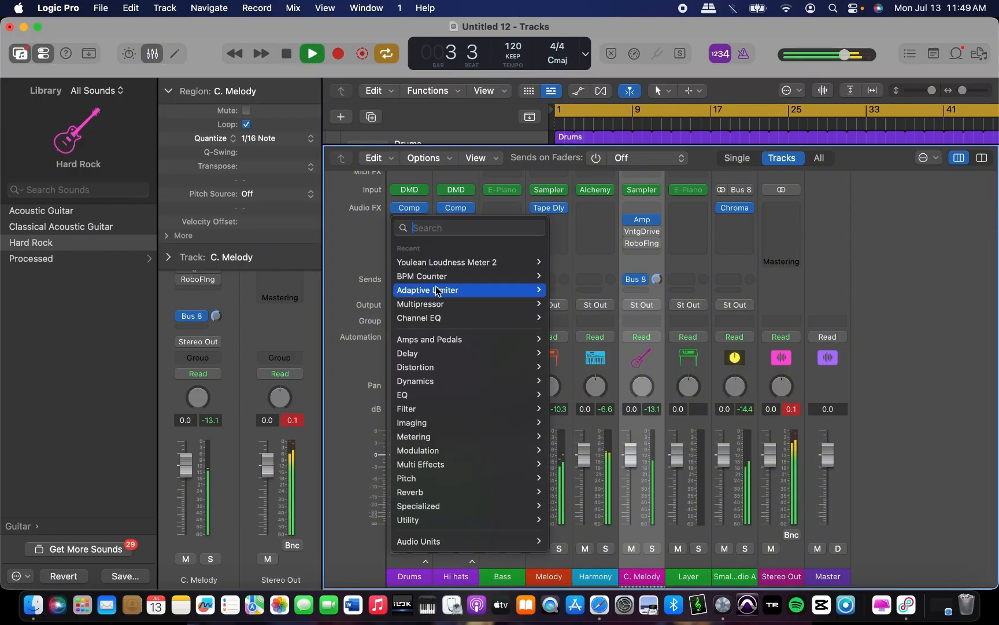
pyautogui.moveTo(437, 318)
pyautogui.click(563, 318)
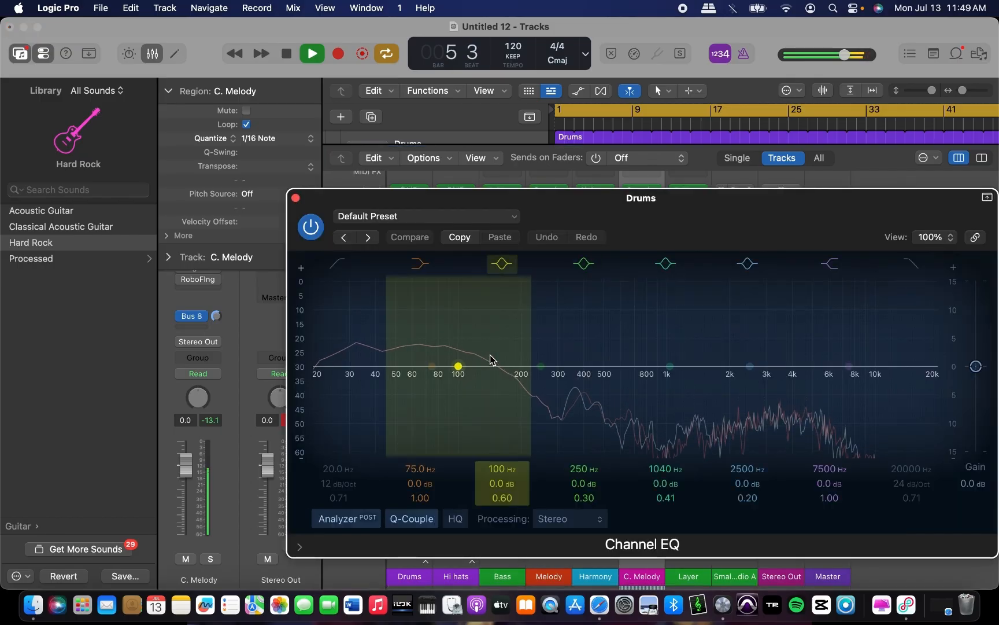
pyautogui.click(598, 518)
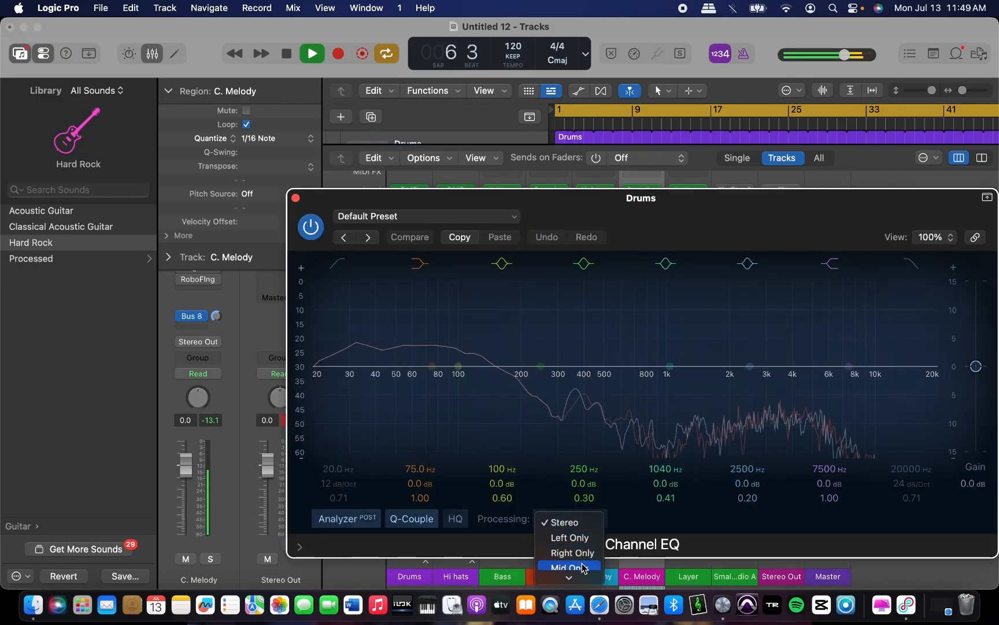
pyautogui.click(564, 566)
pyautogui.moveTo(420, 483); pyautogui.dragTo(420, 474)
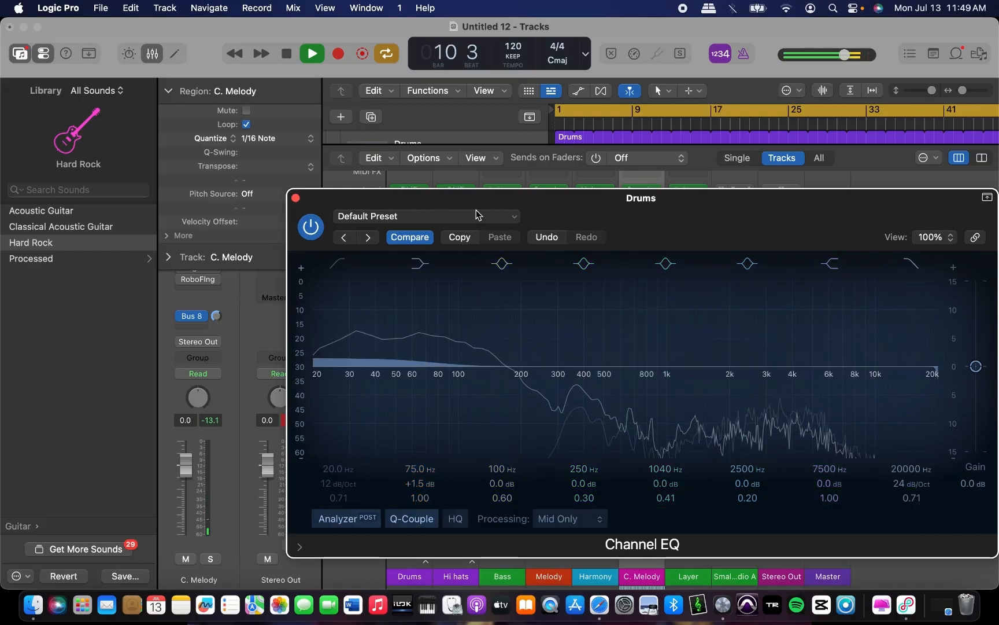
pyautogui.click(296, 198)
# Add a second Drums Channel EQ with +1.0 dB at 7500 Hz and +0.5 dB at 5050 Hz, and copy a Drums EQ to Bass.
pyautogui.click(408, 233)
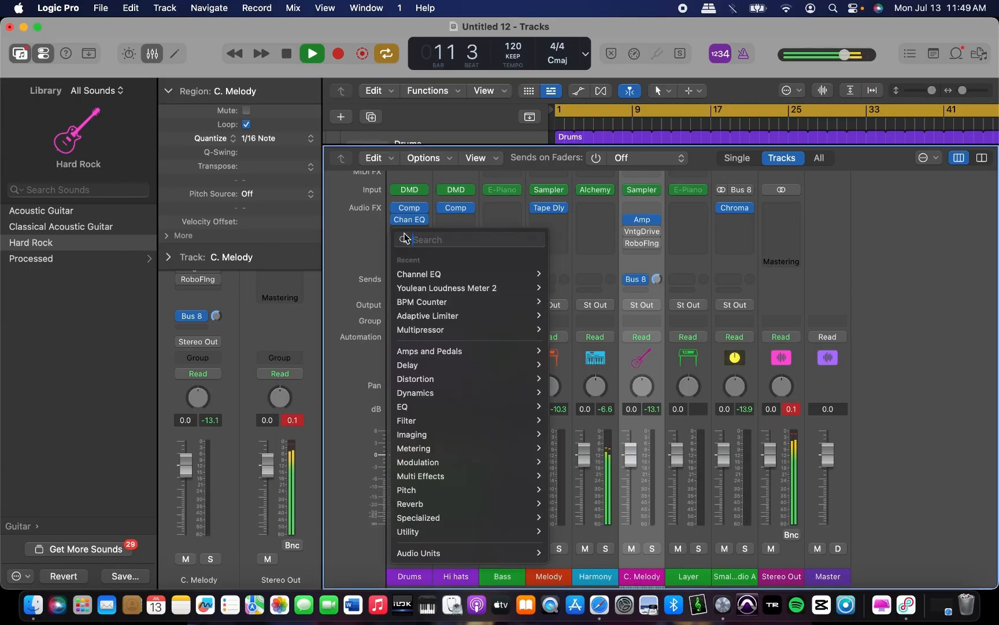
pyautogui.moveTo(423, 274)
pyautogui.click(554, 275)
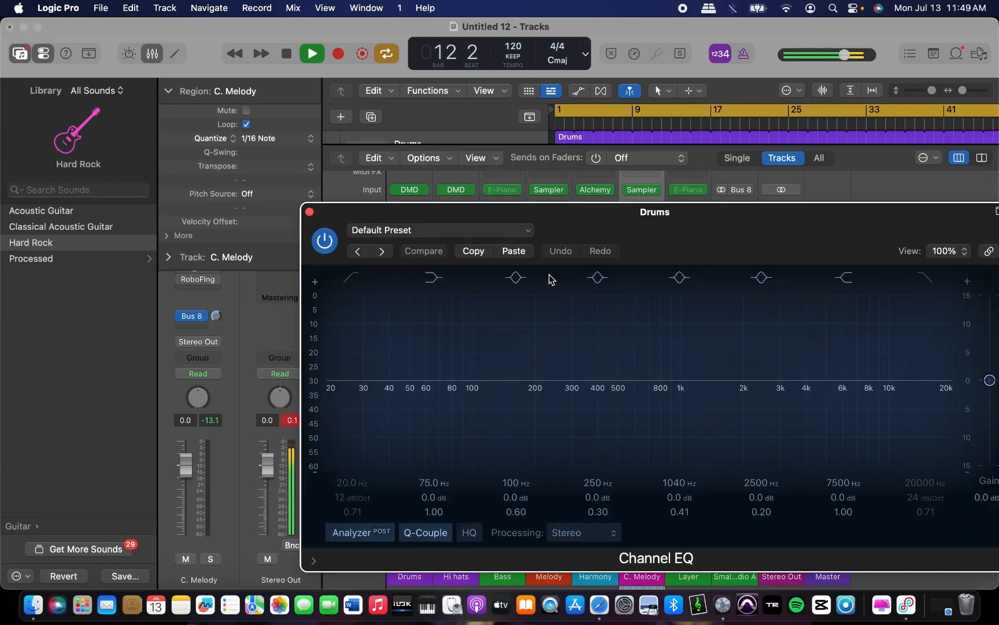
pyautogui.moveTo(863, 380); pyautogui.dragTo(863, 377)
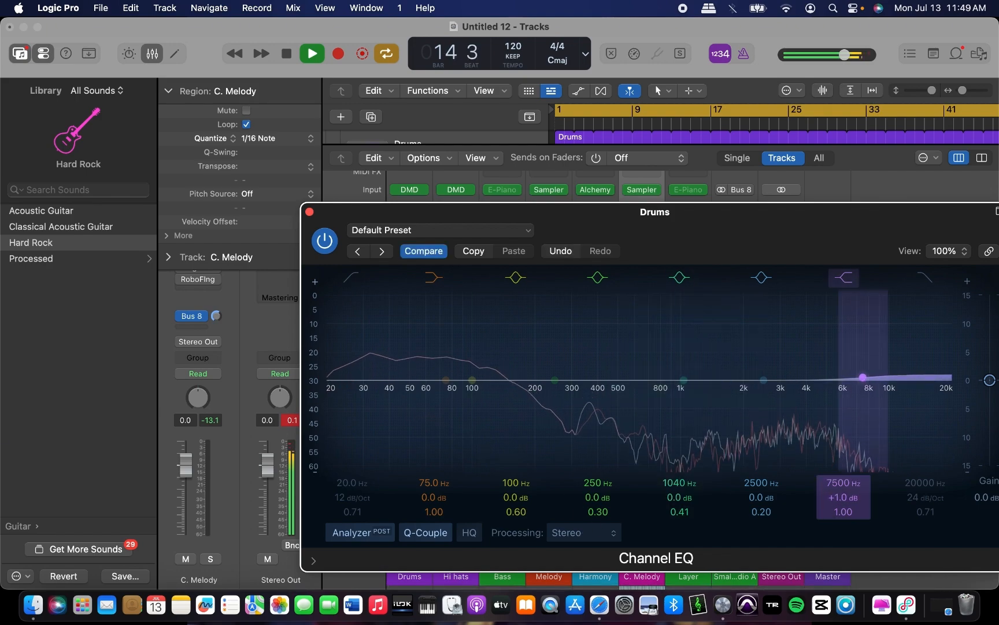
pyautogui.moveTo(754, 483)
pyautogui.mouseDown()
pyautogui.moveTo(754, 453)
pyautogui.moveTo(752, 485)
pyautogui.mouseUp()
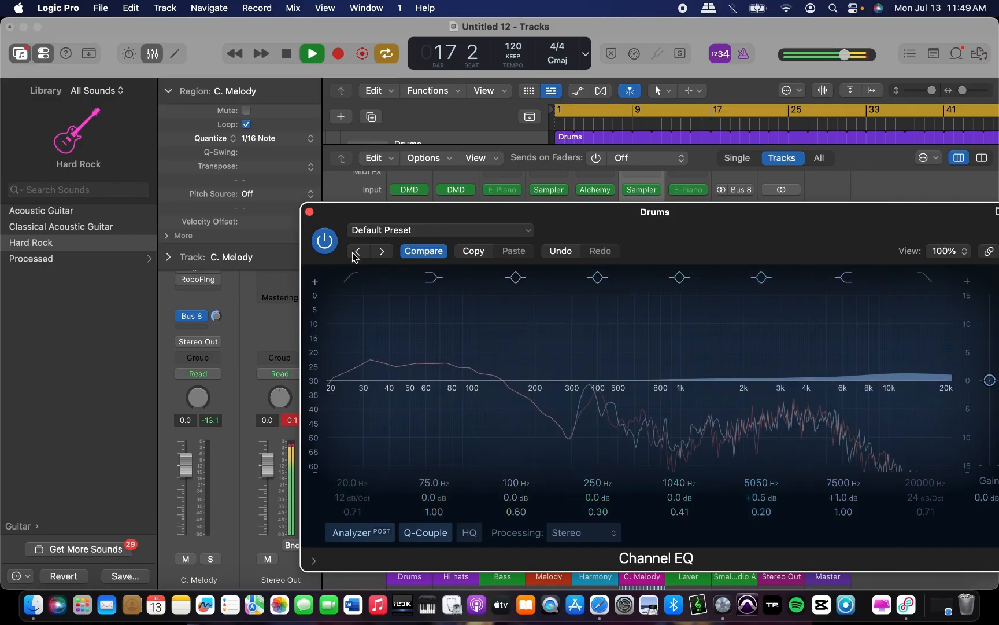
pyautogui.click(309, 212)
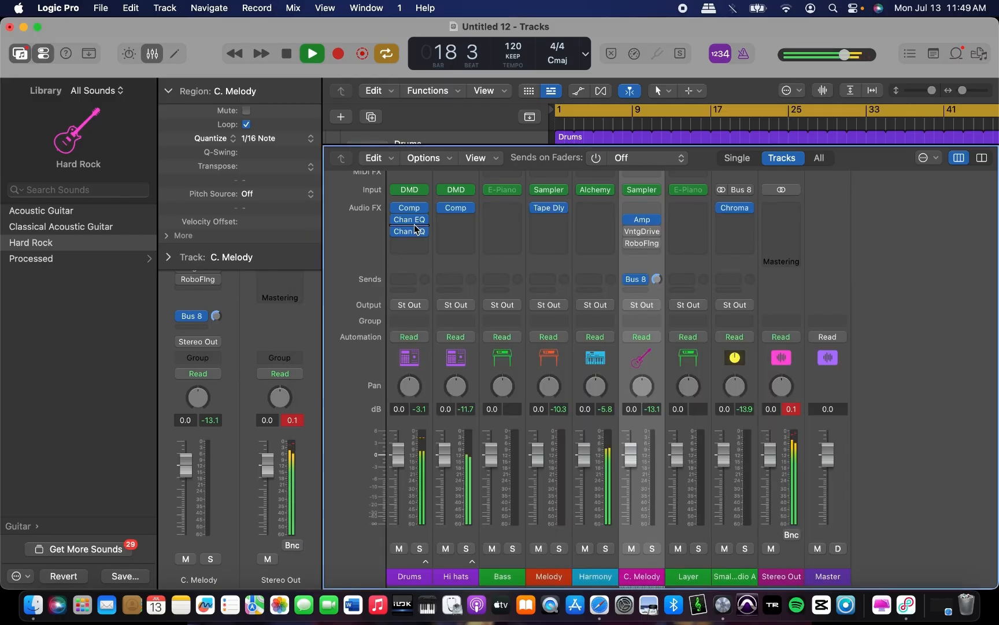
pyautogui.moveTo(412, 225)
pyautogui.moveTo(413, 225); pyautogui.dragTo(508, 216)
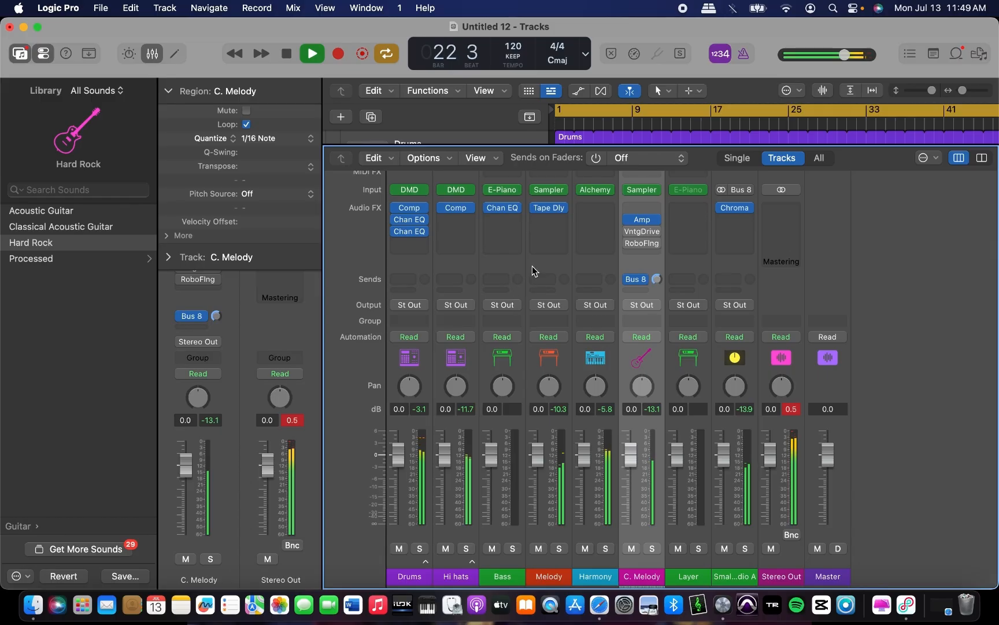
# Add a stereo Channel EQ to Harmony with +2.0 dB at 7500 Hz and +1.0 dB at 5050 Hz, and place a Channel EQ on C. Melody.
pyautogui.click(596, 214)
pyautogui.moveTo(700, 243)
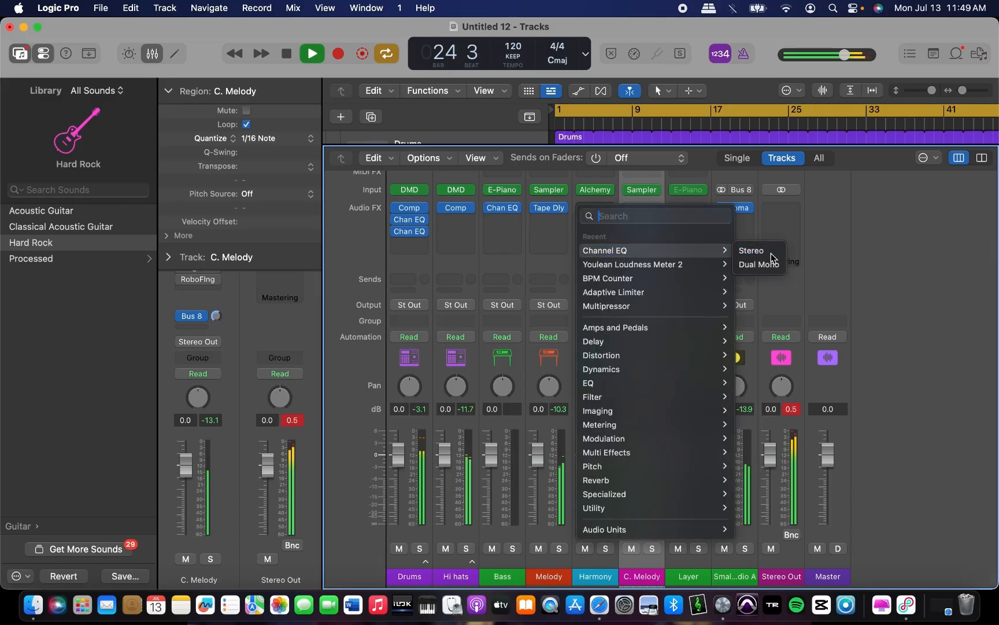
pyautogui.click(752, 251)
pyautogui.moveTo(877, 394); pyautogui.dragTo(876, 387)
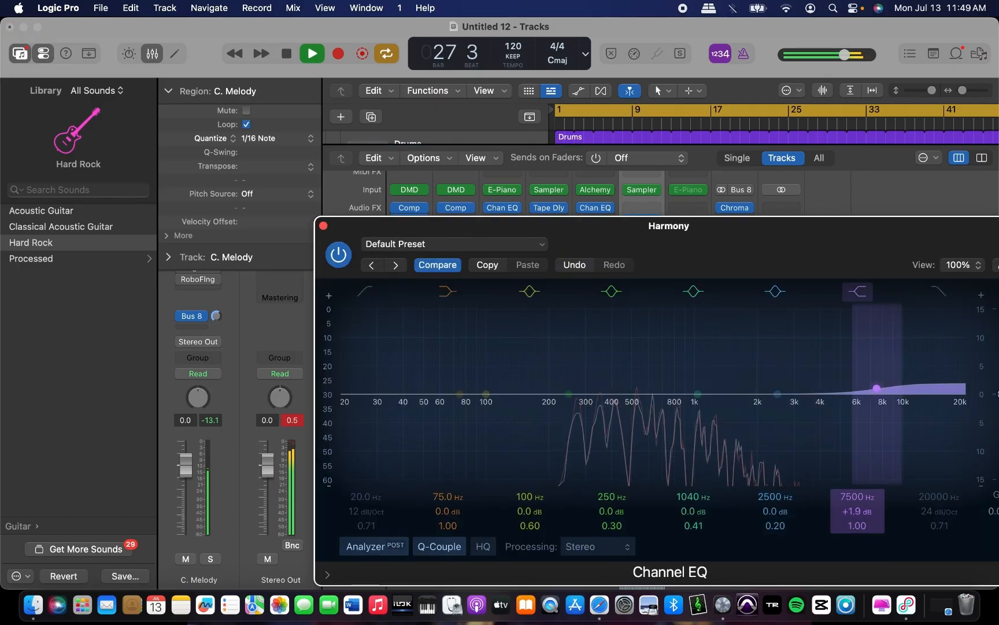
pyautogui.moveTo(778, 394); pyautogui.dragTo(778, 391)
pyautogui.moveTo(792, 511)
pyautogui.mouseDown()
pyautogui.moveTo(791, 475)
pyautogui.moveTo(775, 515)
pyautogui.mouseUp()
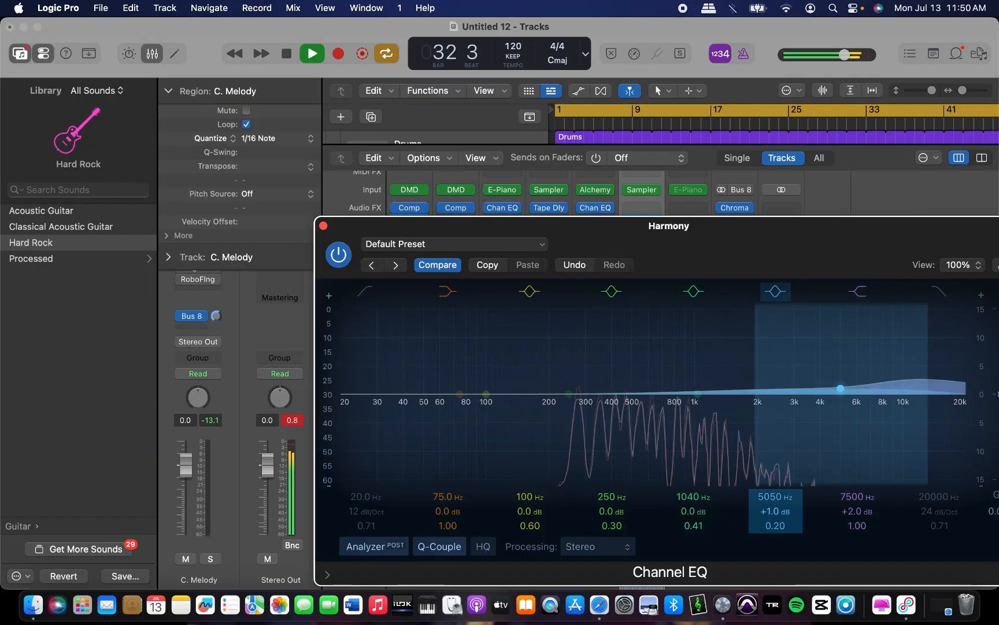
pyautogui.click(323, 226)
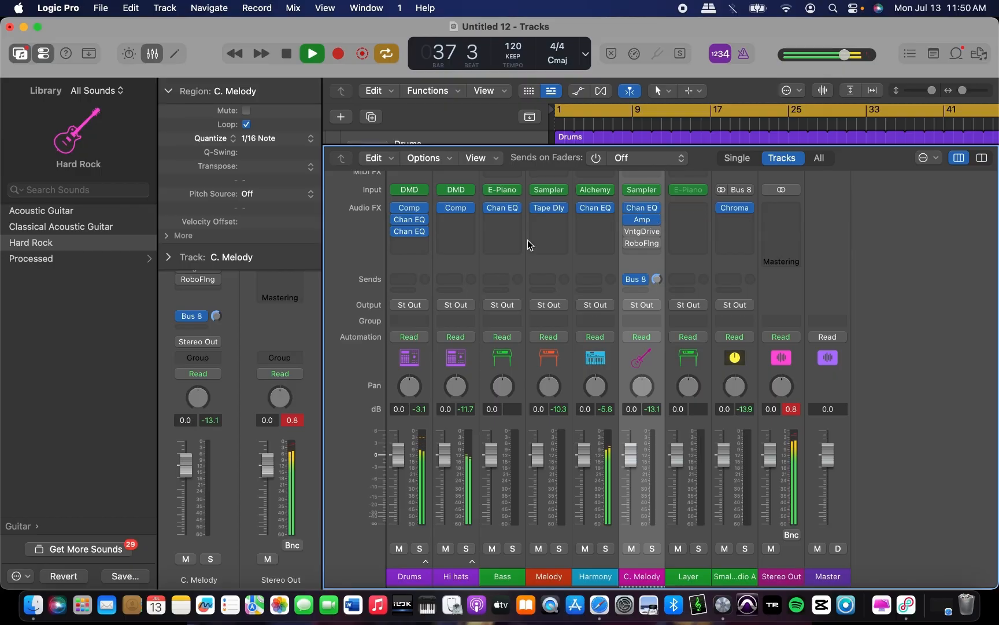
# Return to the track view and rename the Bass track as 808.
pyautogui.press('x')
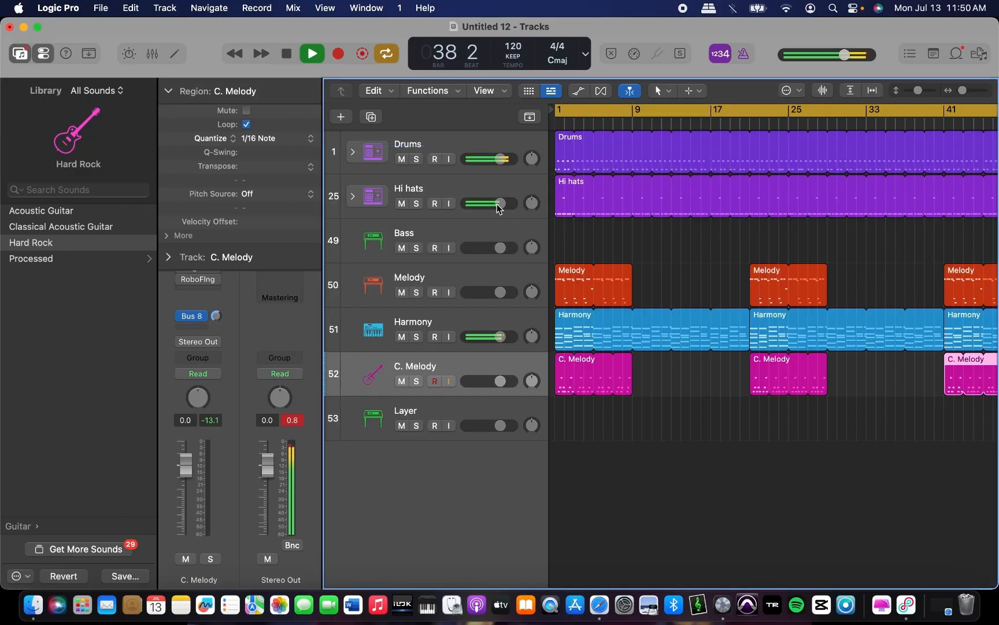
pyautogui.click(463, 230)
pyautogui.doubleClick(447, 230)
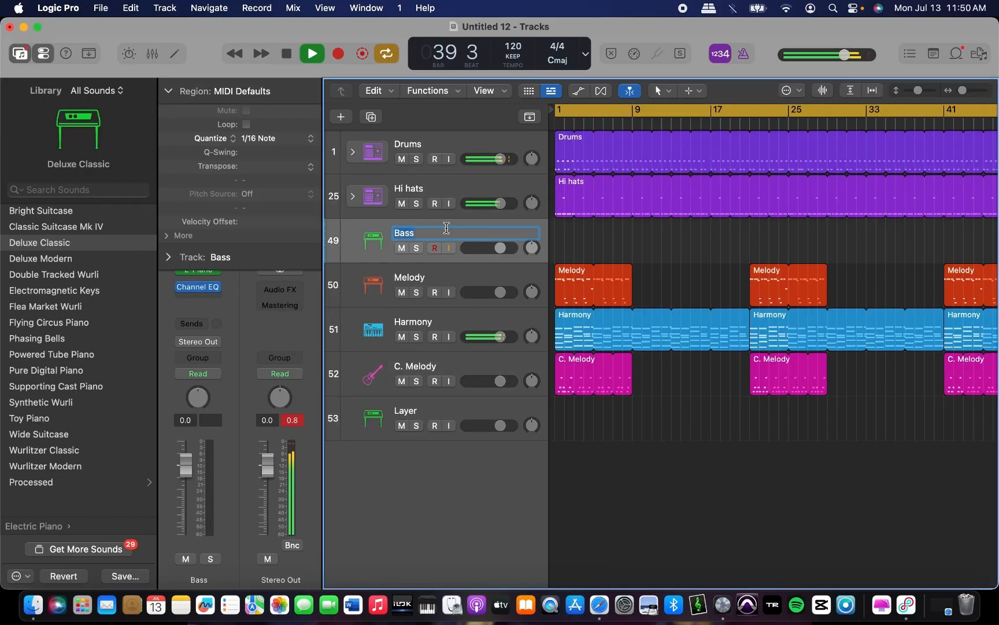
pyautogui.write('808')
pyautogui.press('Return')
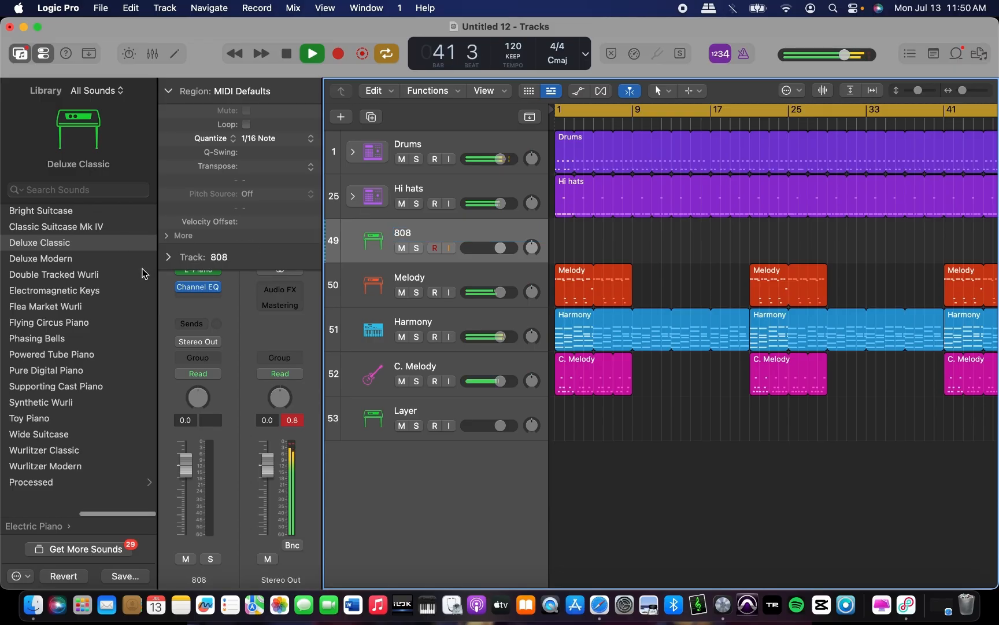
# Replace the 808 track's electric piano with Sampler, and load the Cymatics Drake kit preset.
pyautogui.click(186, 95)
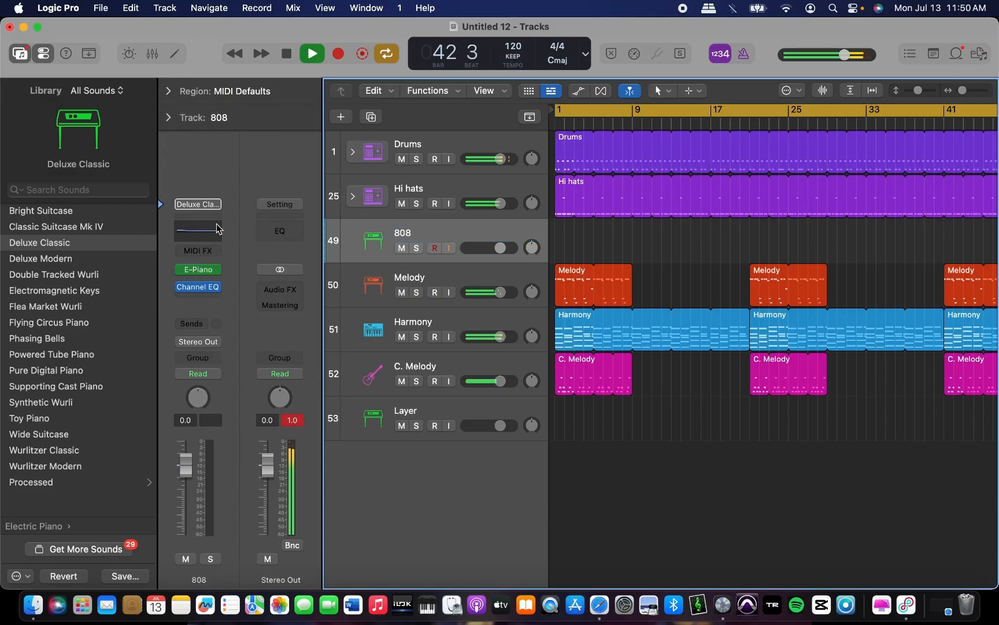
pyautogui.click(222, 270)
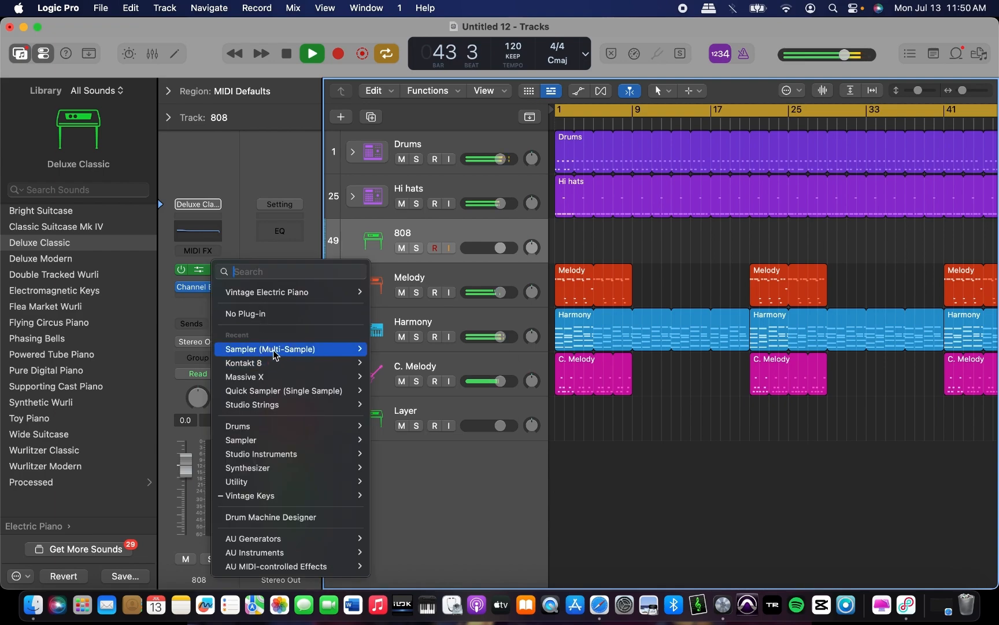
pyautogui.moveTo(273, 349)
pyautogui.click(390, 361)
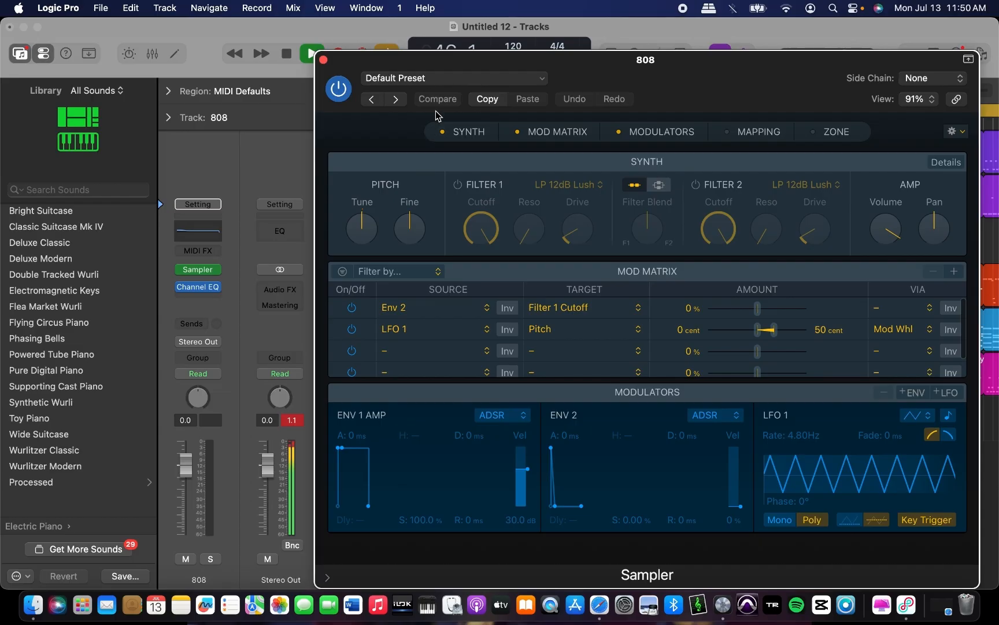
pyautogui.click(457, 79)
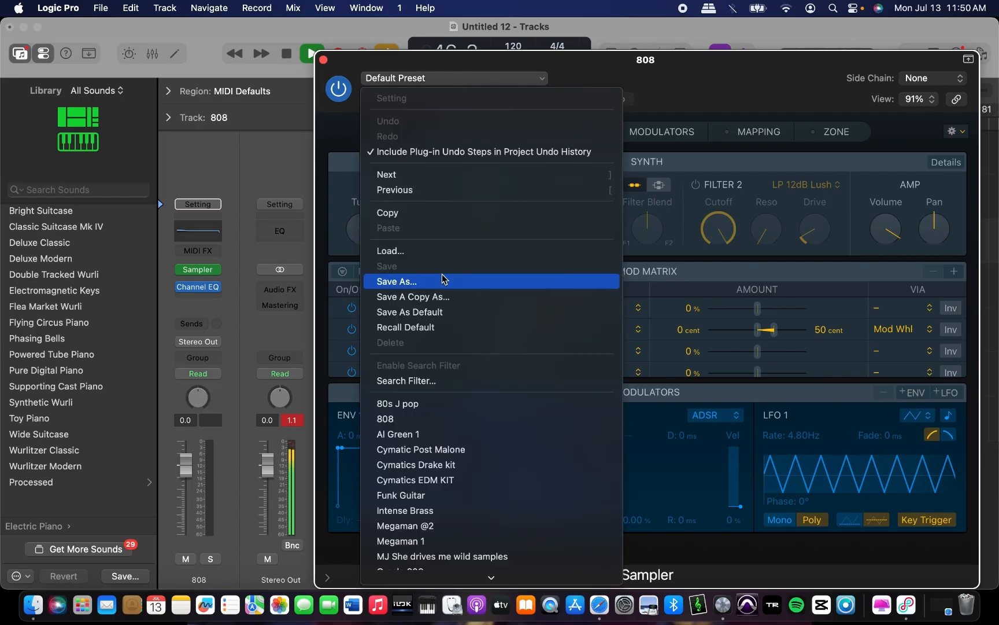
pyautogui.click(443, 464)
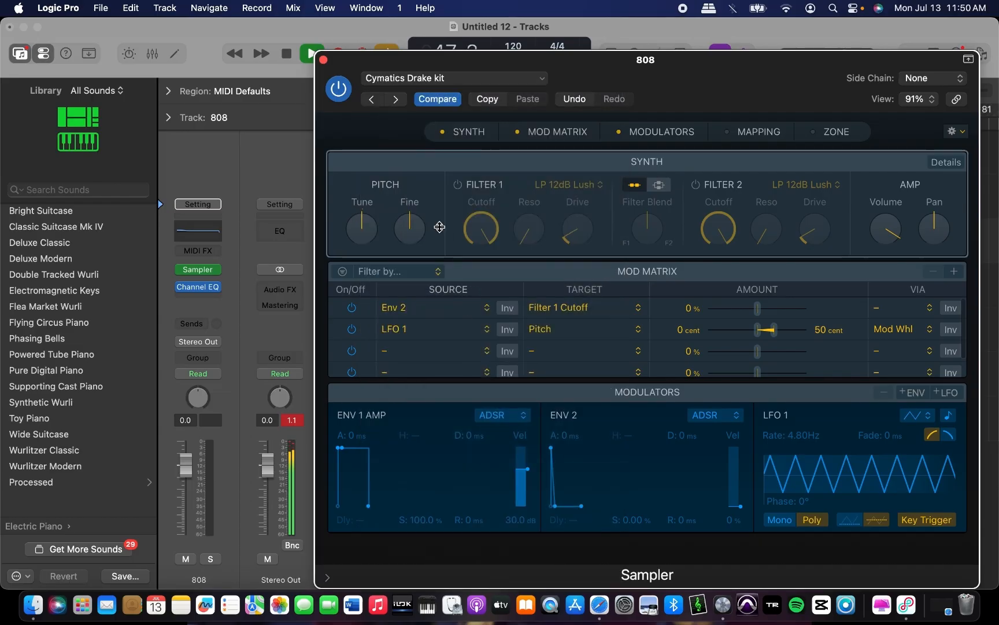
pyautogui.click(324, 60)
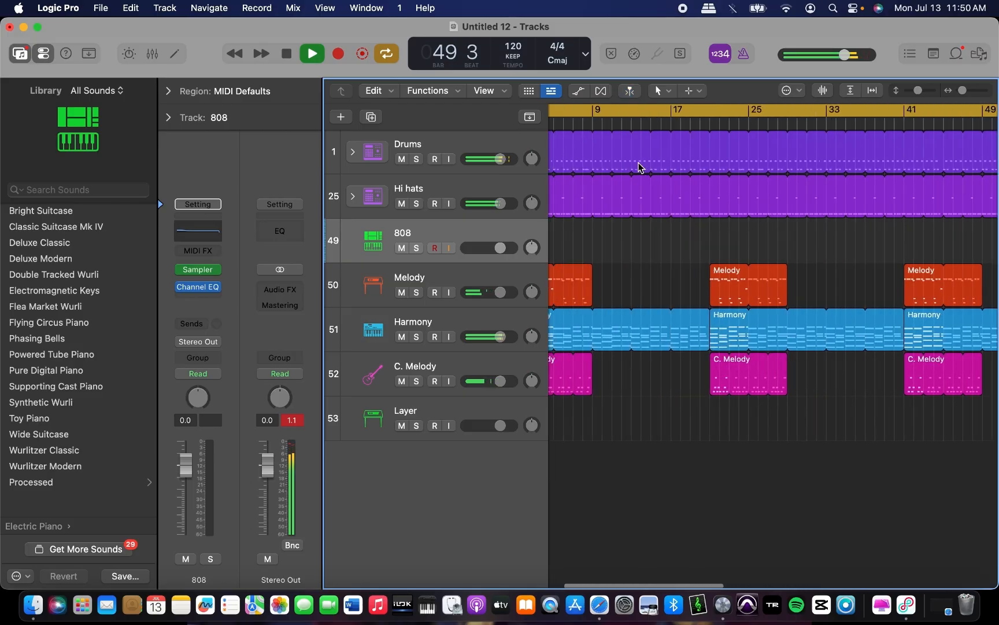
# Set the cycle range from bar 1 to bar 9, and record an 808 part from bar 1.
pyautogui.hscroll(-5, 638, 166)
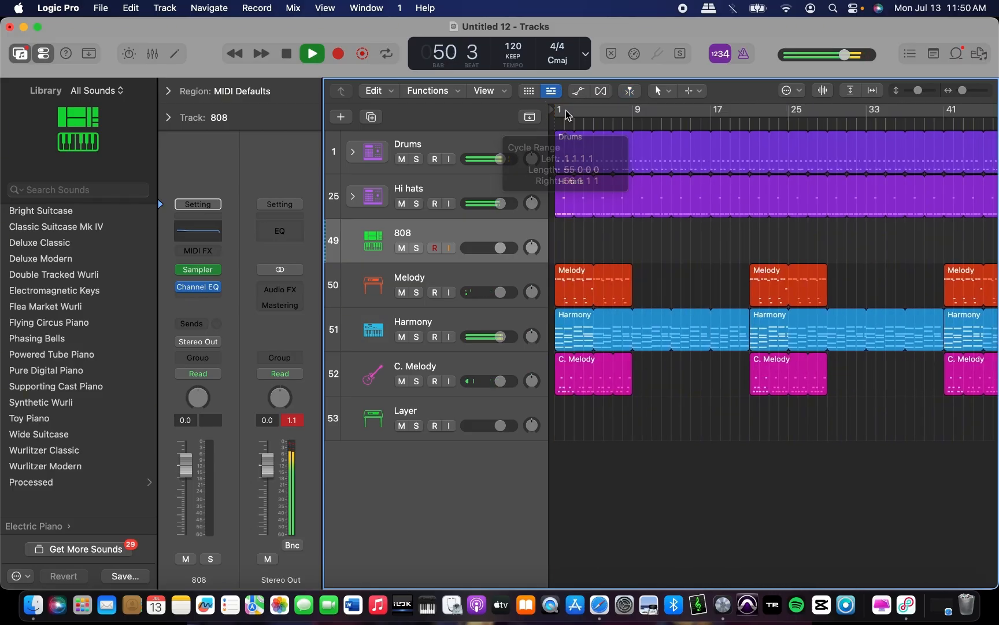
pyautogui.moveTo(558, 110); pyautogui.dragTo(633, 114)
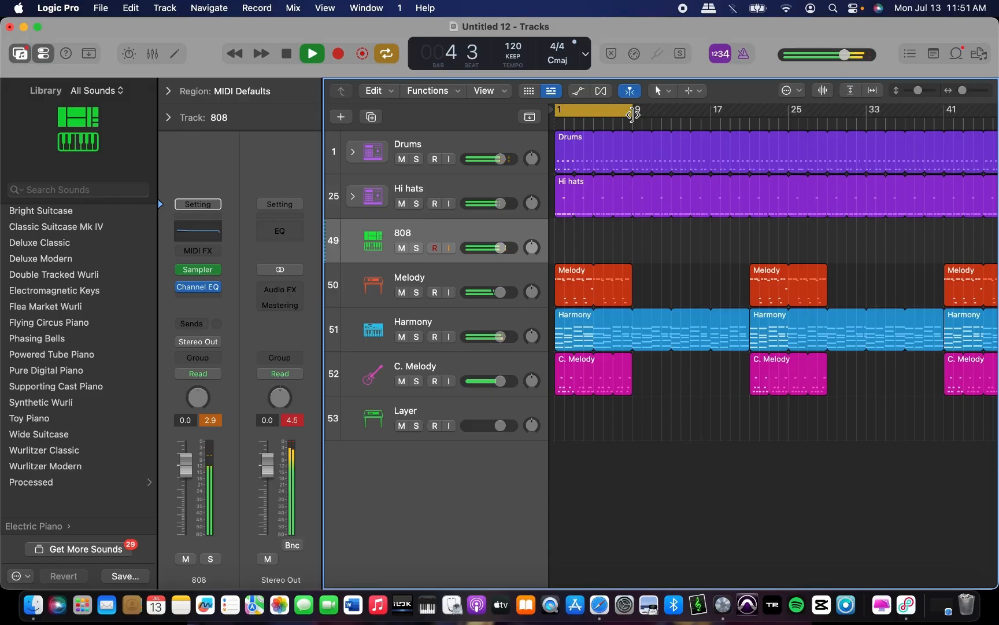
pyautogui.press('space')
pyautogui.press('r')
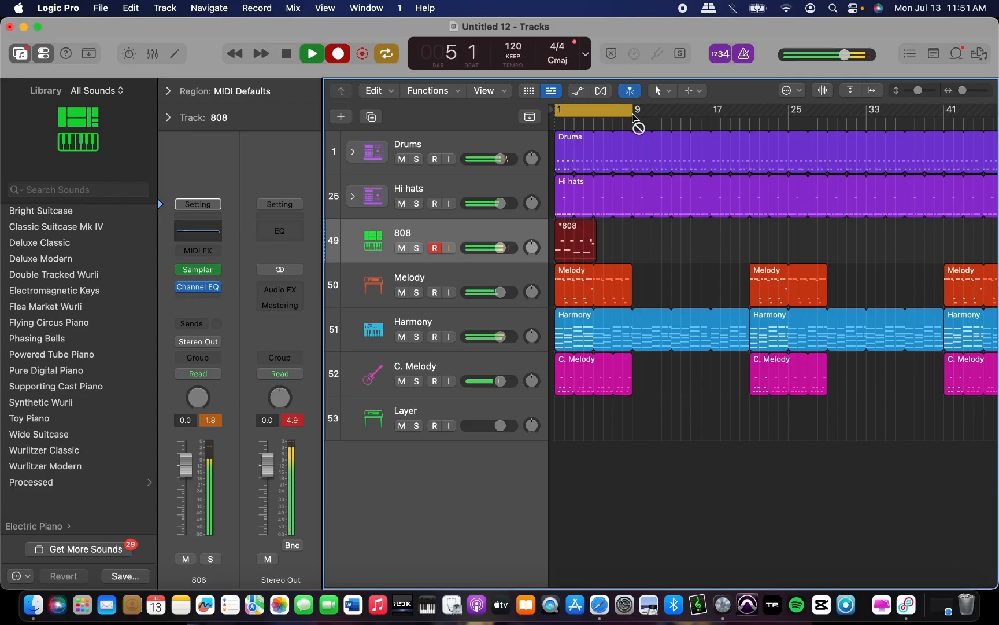
pyautogui.press('space')
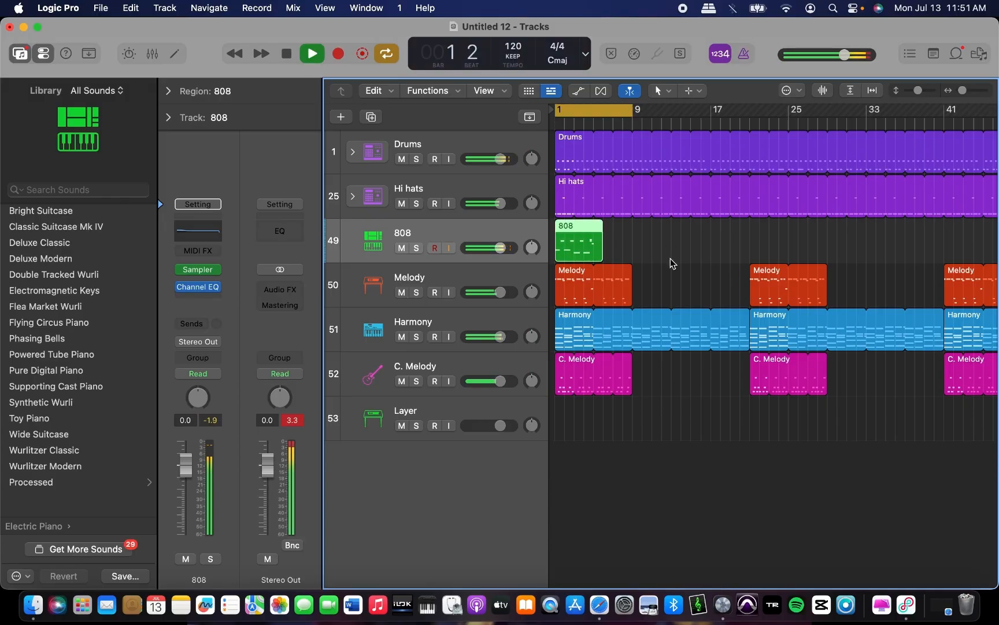
# Shorten the 808 region to four bars and loop it up to bar 9.
pyautogui.moveTo(602, 255); pyautogui.dragTo(594, 253)
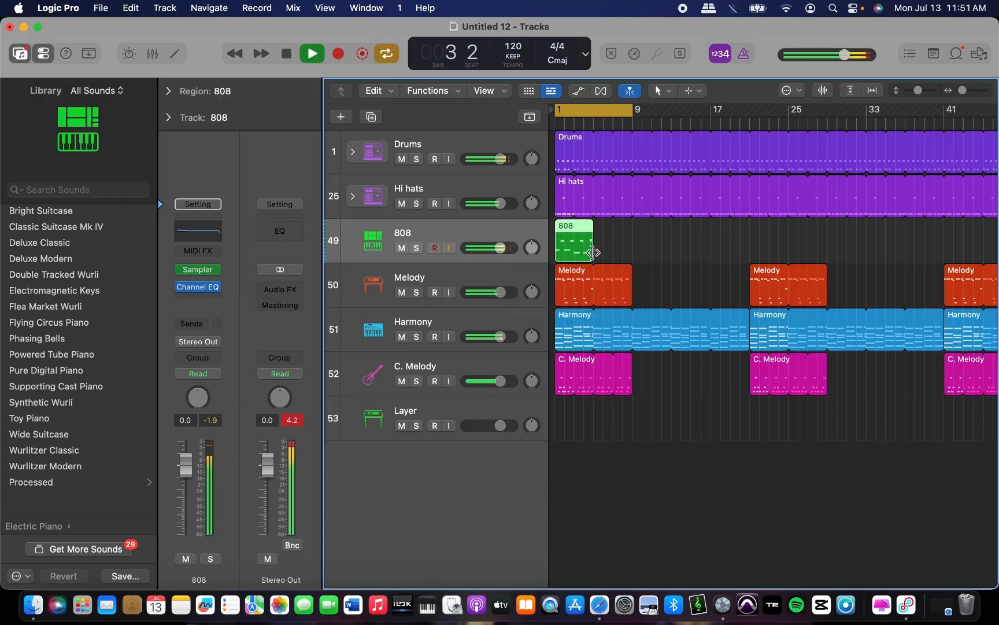
pyautogui.scroll(5, 593, 253)
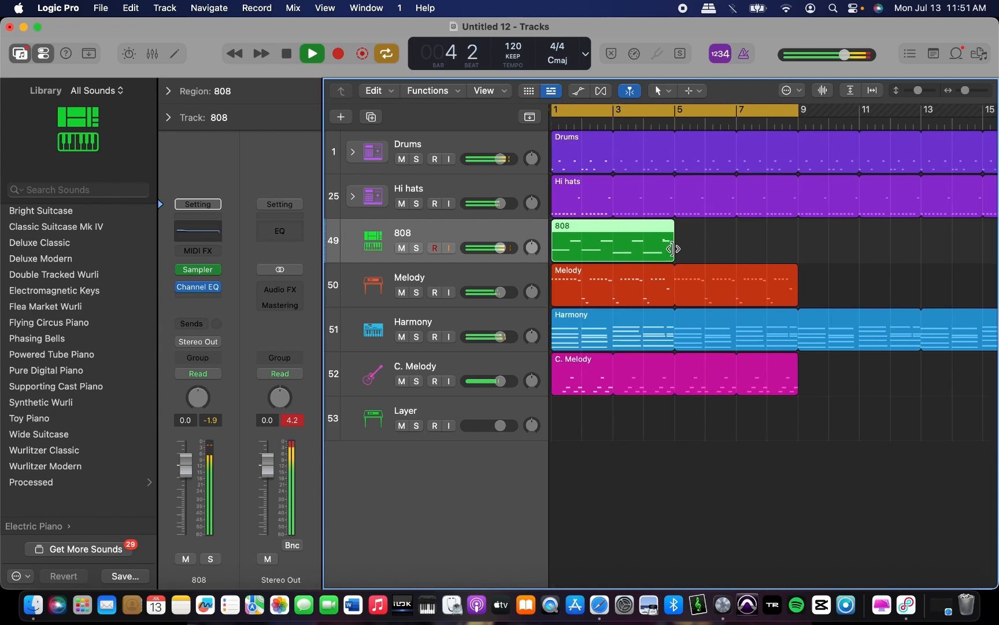
pyautogui.moveTo(681, 248); pyautogui.dragTo(799, 243)
# Delete the short extra note near the end of bar 4 in the 808 region, and close the Piano Roll.
pyautogui.doubleClick(647, 247)
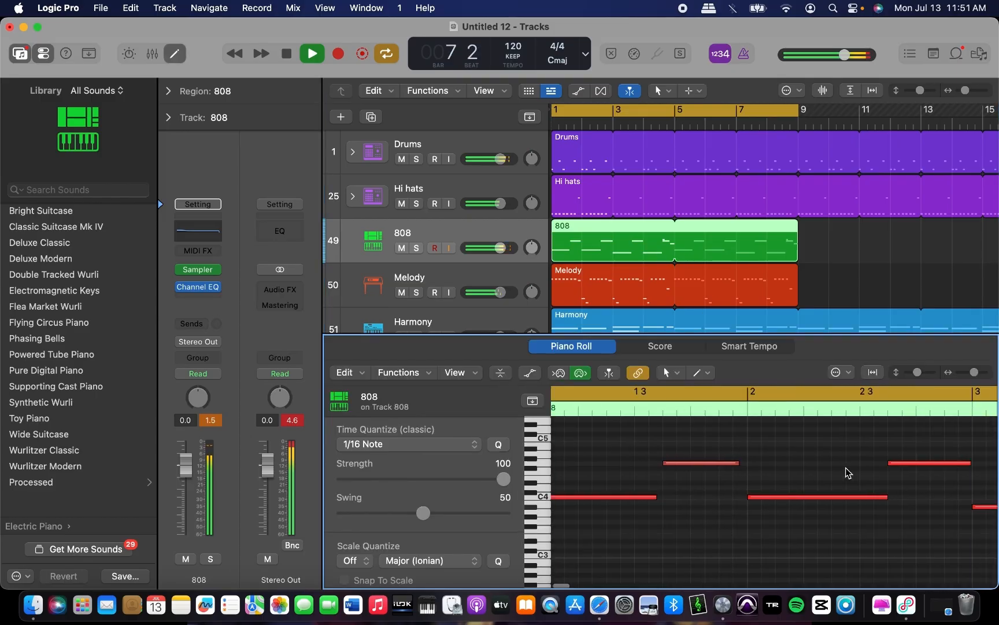
pyautogui.hscroll(8, 846, 472)
pyautogui.scroll(1, 844, 472)
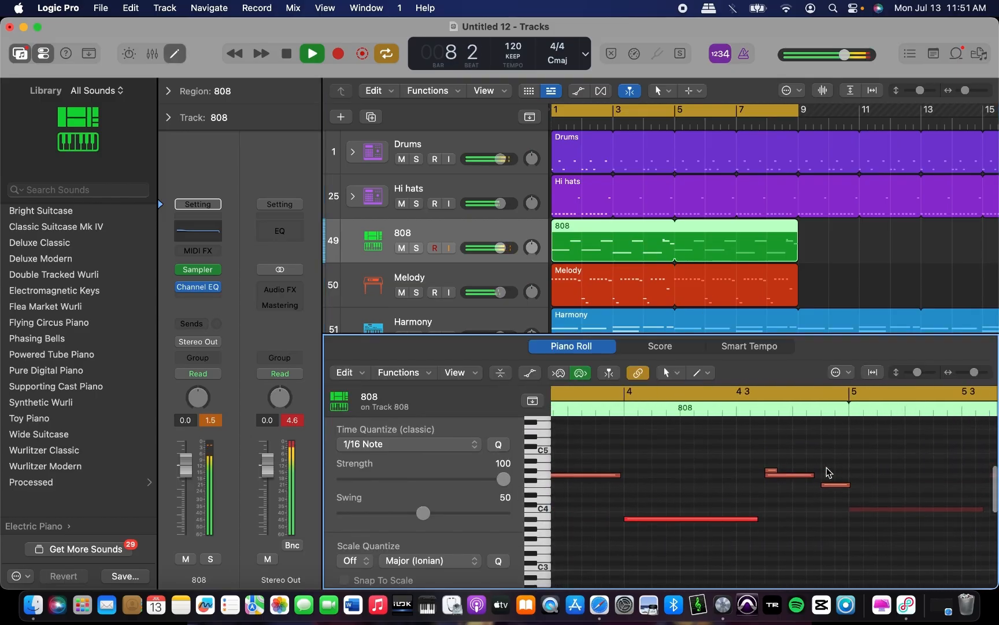
pyautogui.click(771, 473)
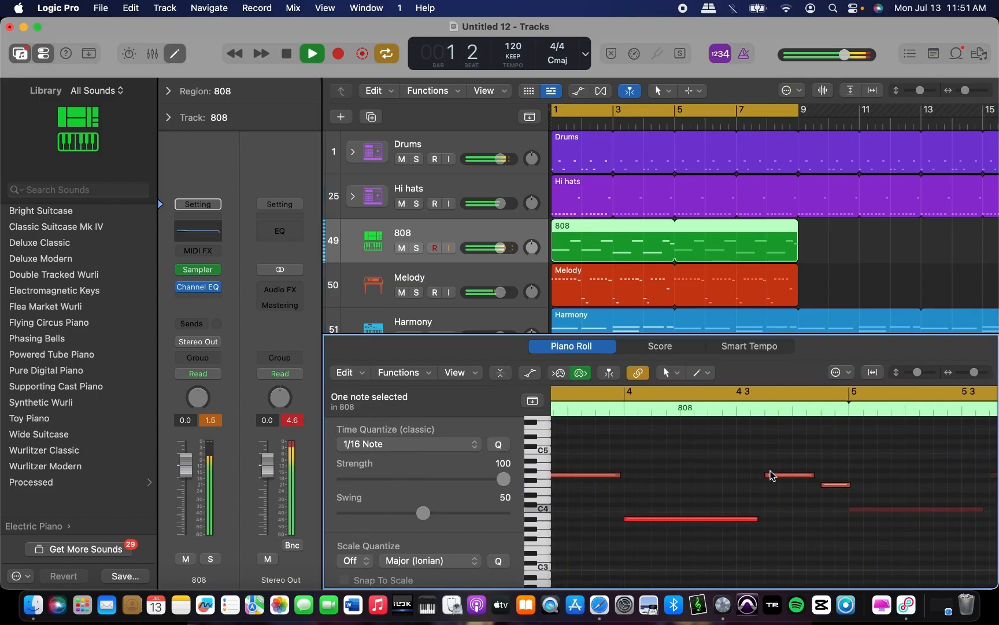
pyautogui.press('e')
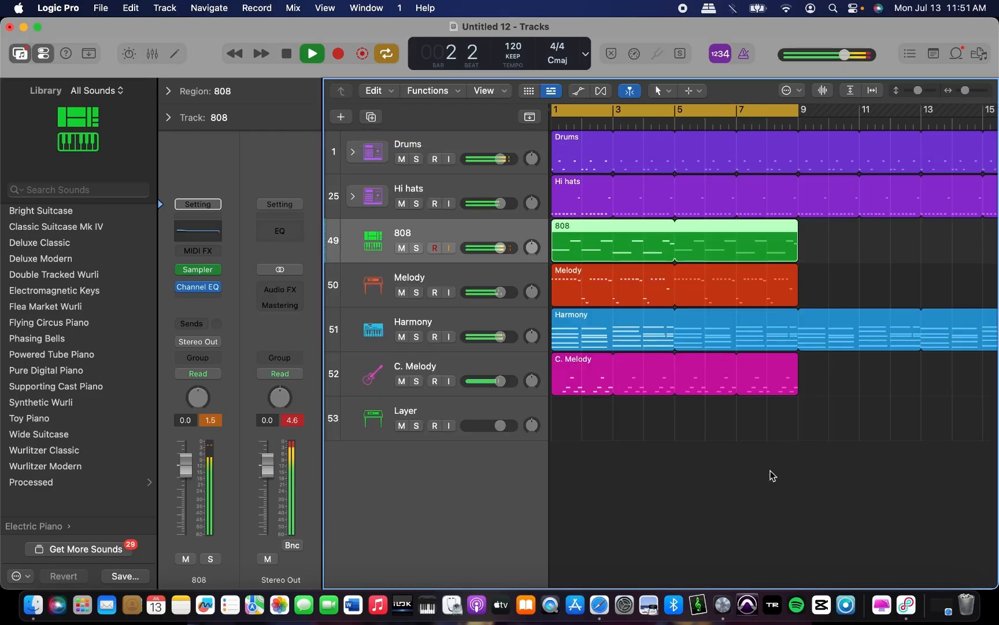
# Loop the 808 region up to the end of the Drums loops, and extend the cycle range from bar 1 to that point.
pyautogui.press('l')
pyautogui.press('l')
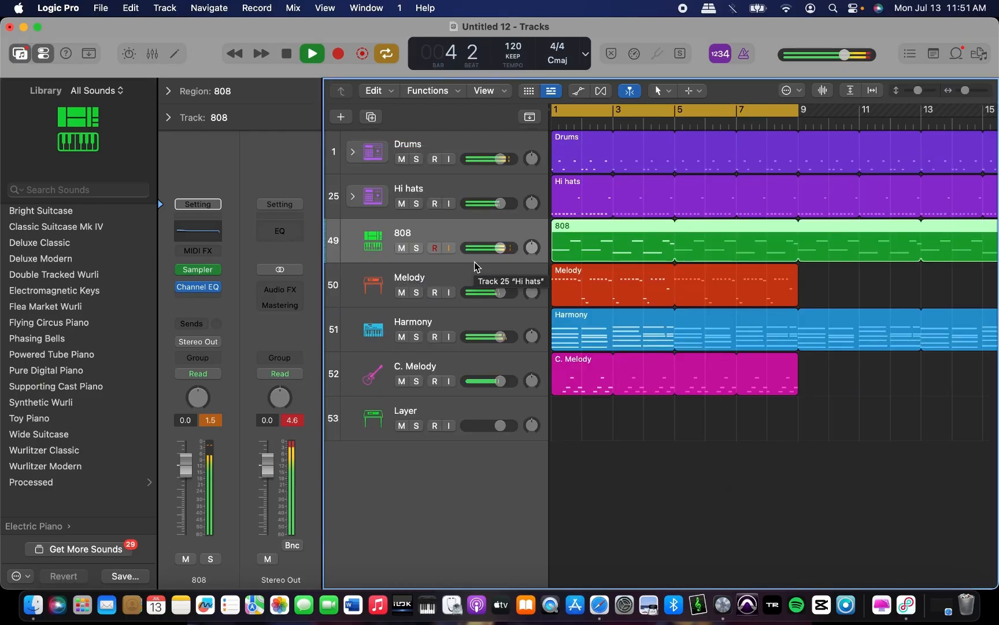
pyautogui.hscroll(5, 779, 307)
pyautogui.hscroll(2, 779, 308)
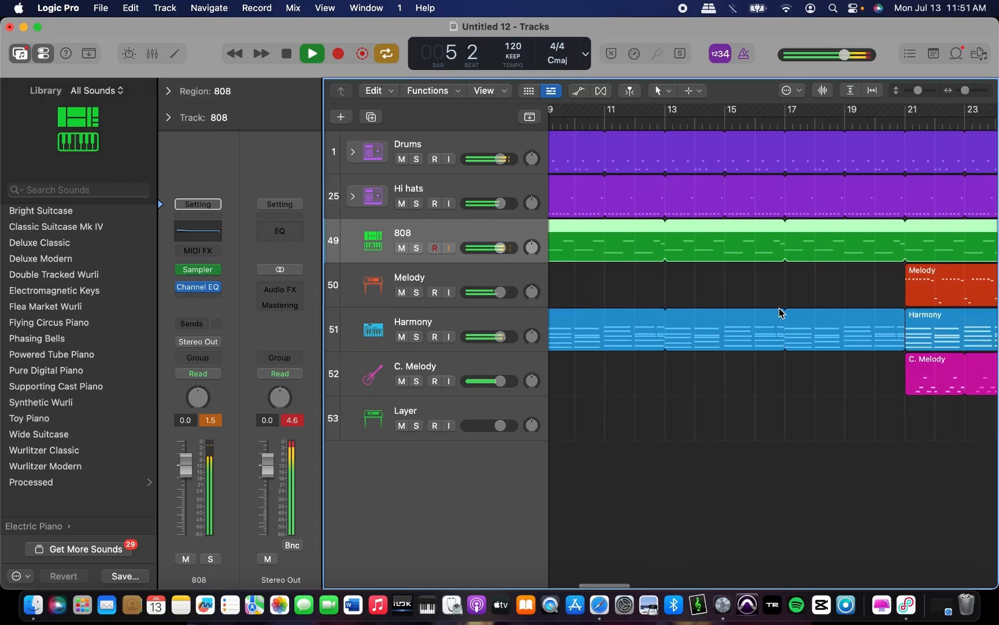
pyautogui.scroll(-10, 779, 312)
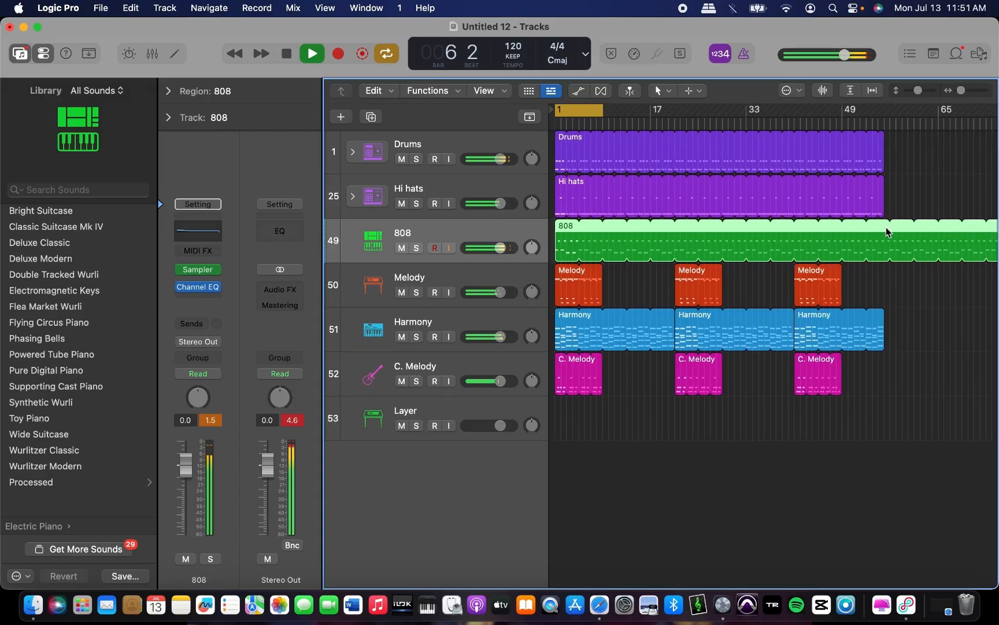
pyautogui.moveTo(889, 228); pyautogui.dragTo(884, 224)
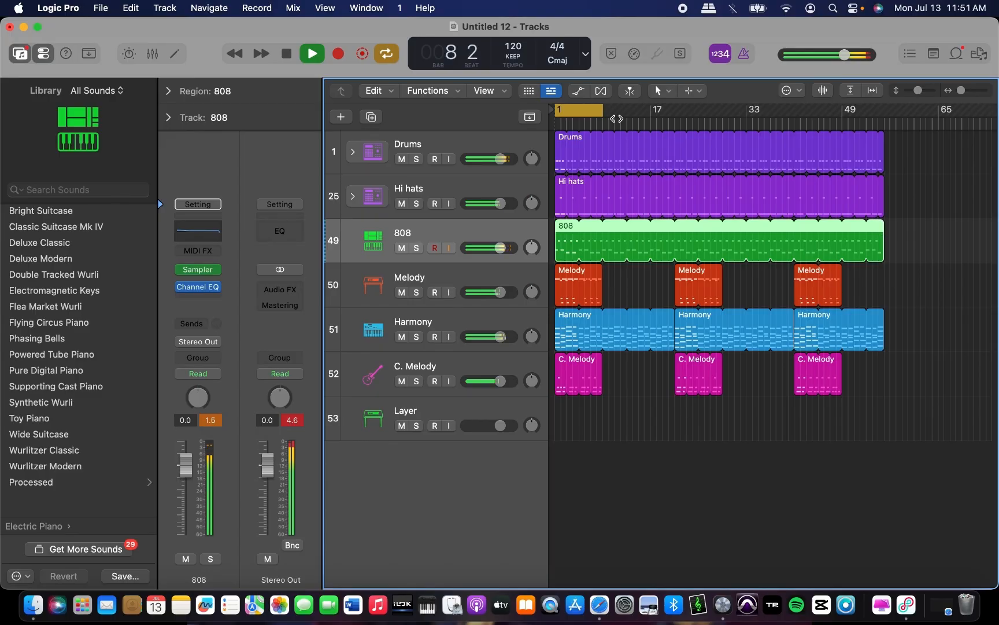
pyautogui.moveTo(603, 112); pyautogui.dragTo(885, 156)
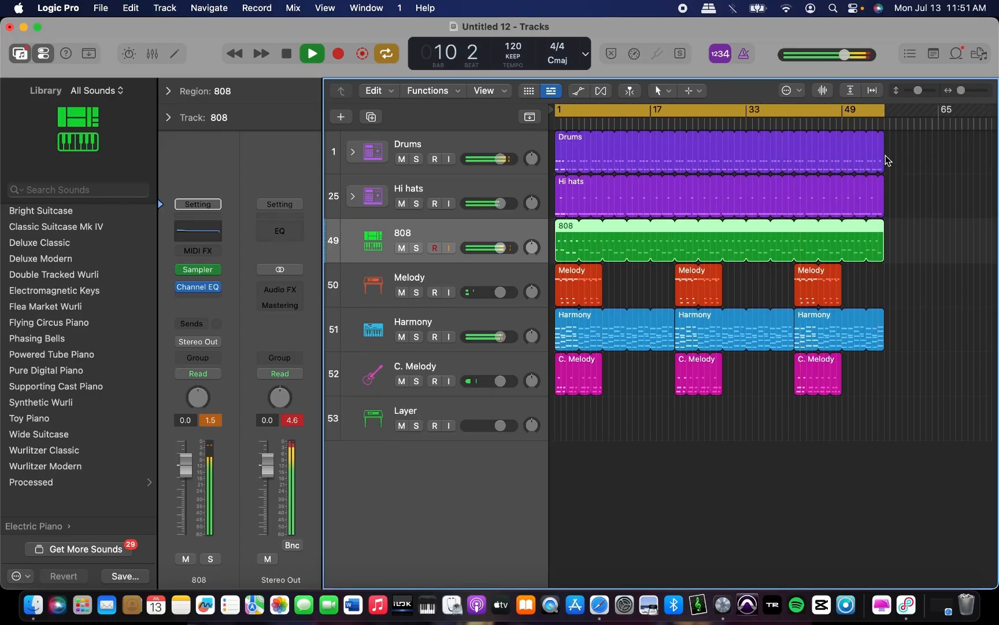
# Show the mixer and add a stereo Stereo Spread plug-in after the Channel EQ on the Harmony channel.
pyautogui.press('x')
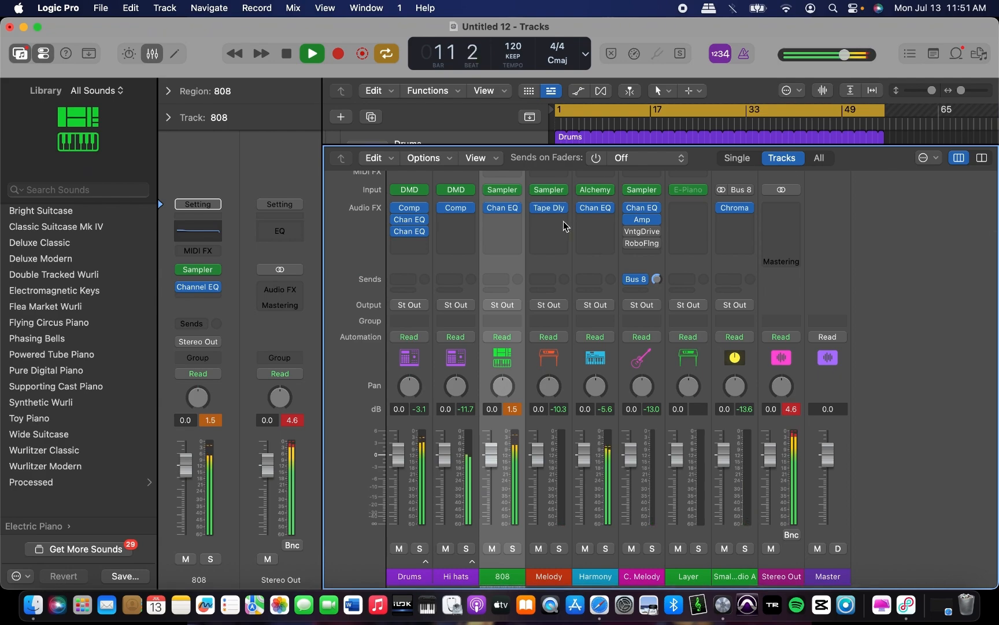
pyautogui.click(588, 221)
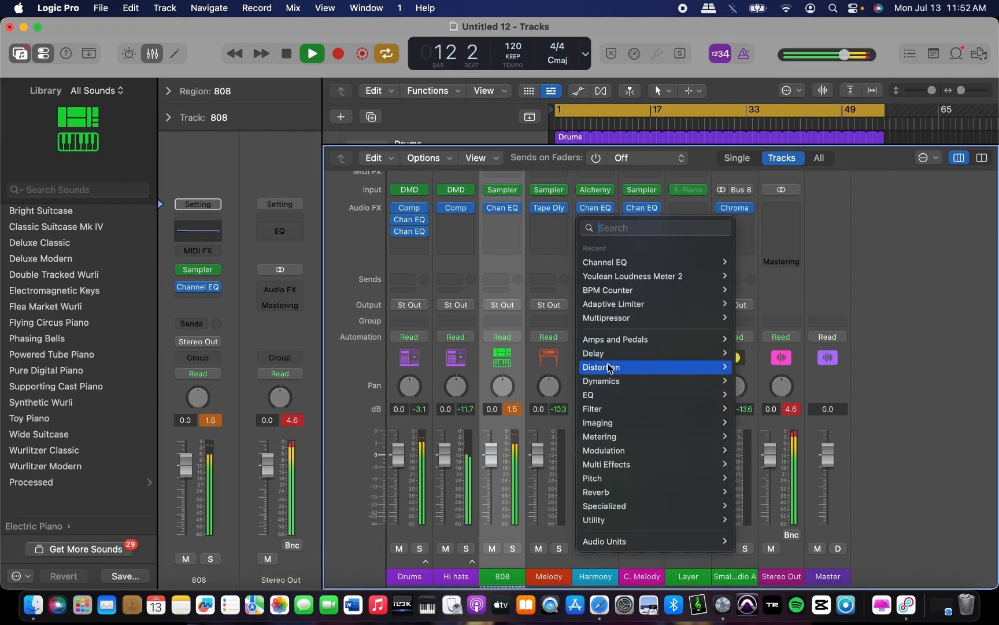
pyautogui.moveTo(606, 423)
pyautogui.moveTo(759, 451)
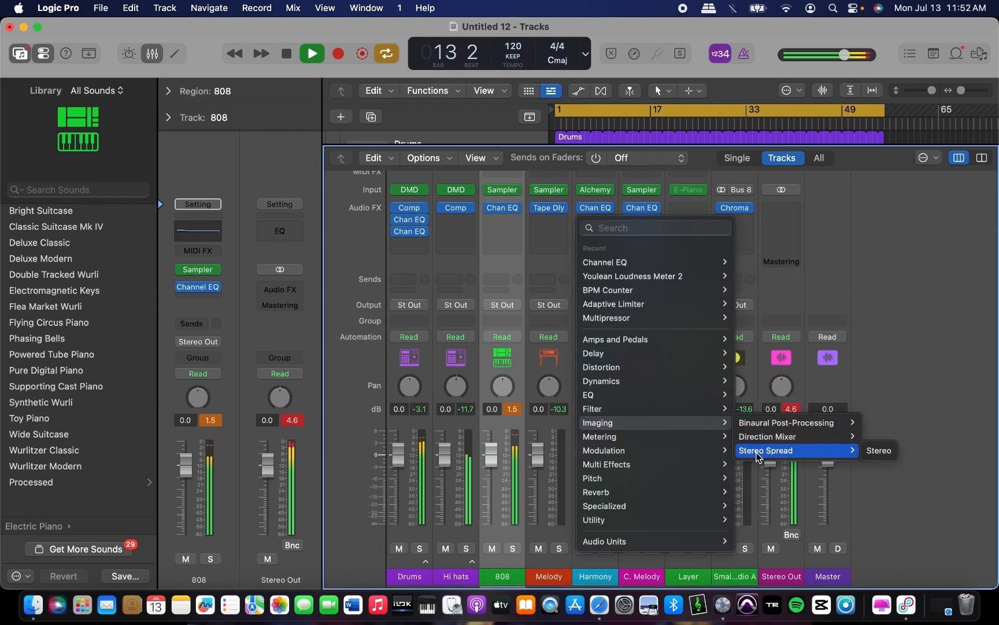
pyautogui.click(878, 451)
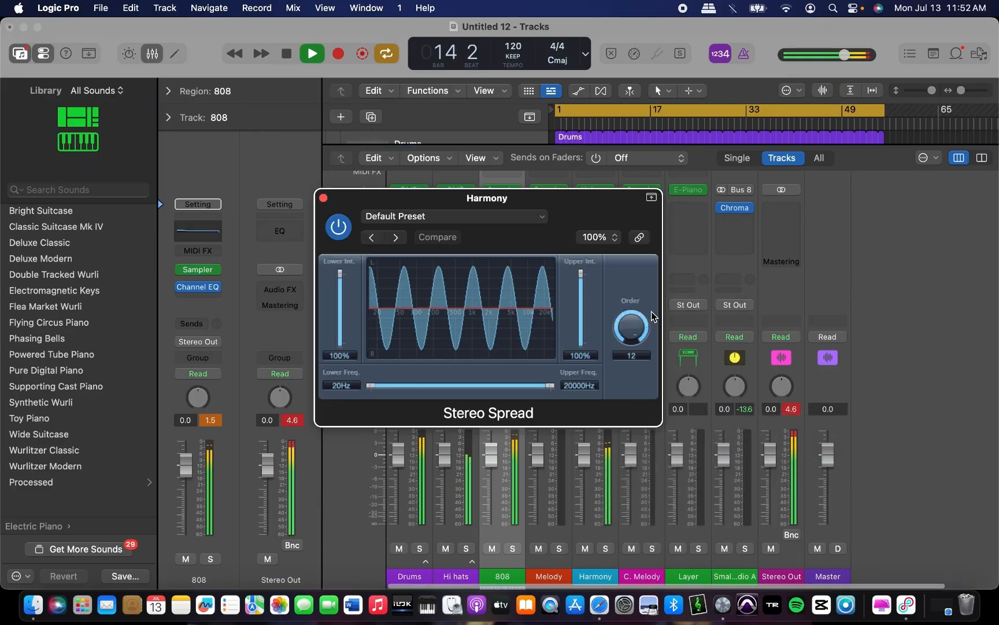
# Load the Spread The Top preset, and set the order to 12, upper frequency to 20000 Hz and lower frequency to 480 Hz.
pyautogui.click(542, 217)
pyautogui.click(477, 531)
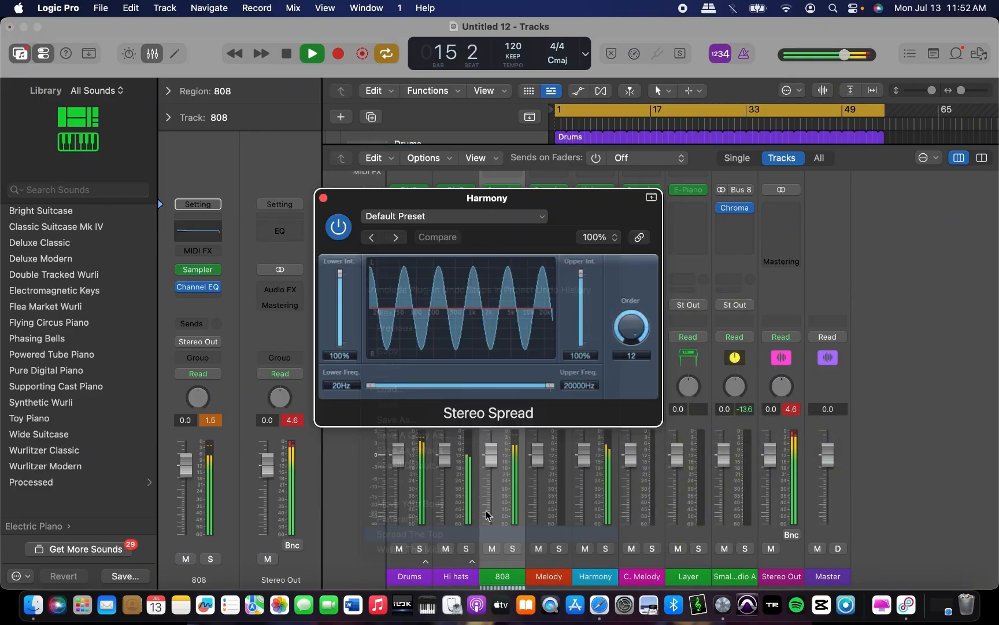
pyautogui.moveTo(581, 289); pyautogui.dragTo(581, 227)
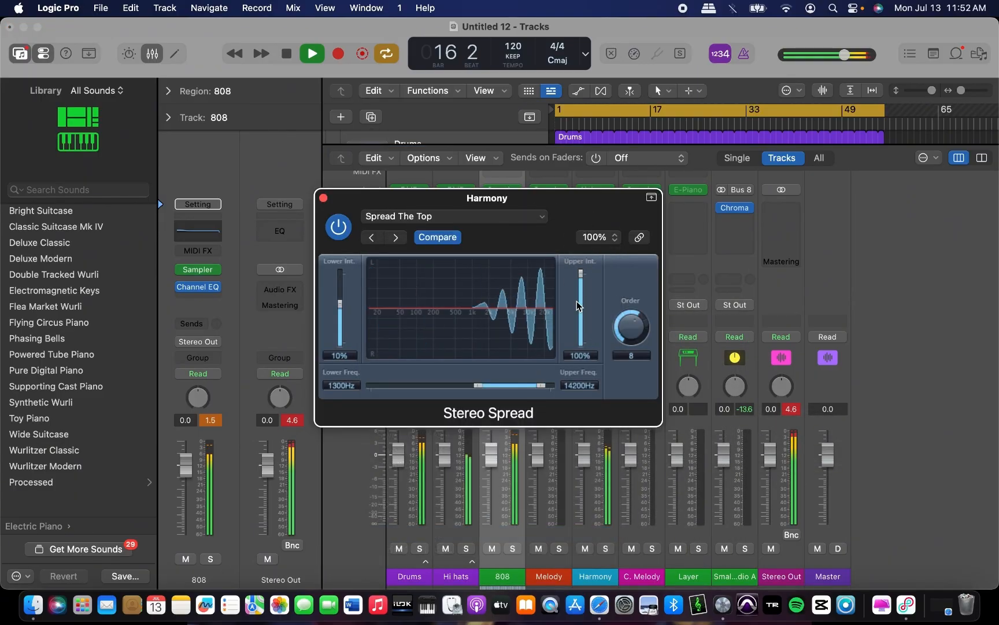
pyautogui.moveTo(630, 332); pyautogui.dragTo(613, 214)
pyautogui.moveTo(542, 386); pyautogui.dragTo(586, 386)
pyautogui.moveTo(477, 386); pyautogui.dragTo(455, 388)
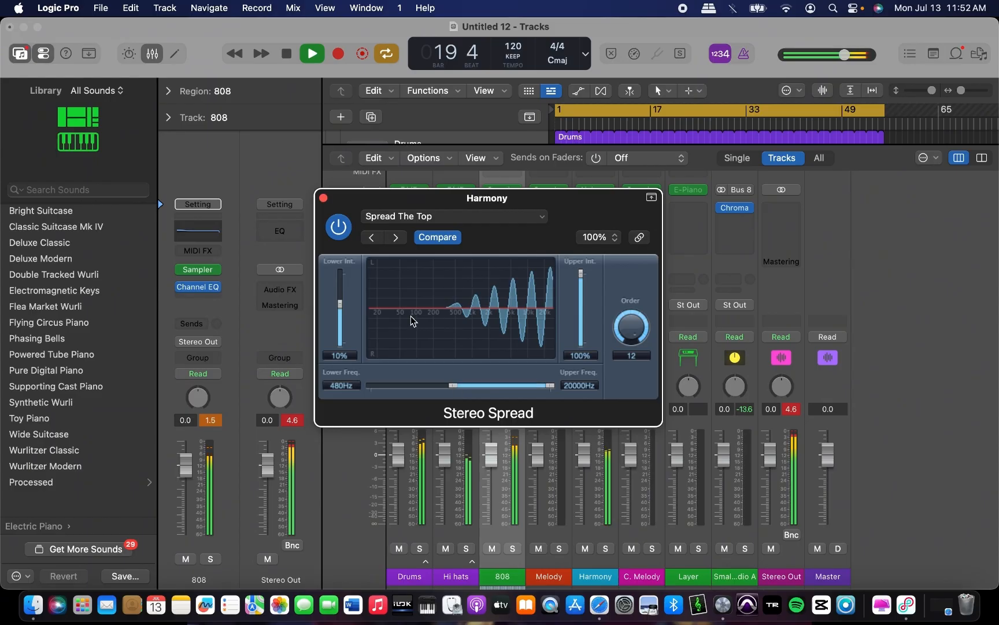
pyautogui.click(325, 199)
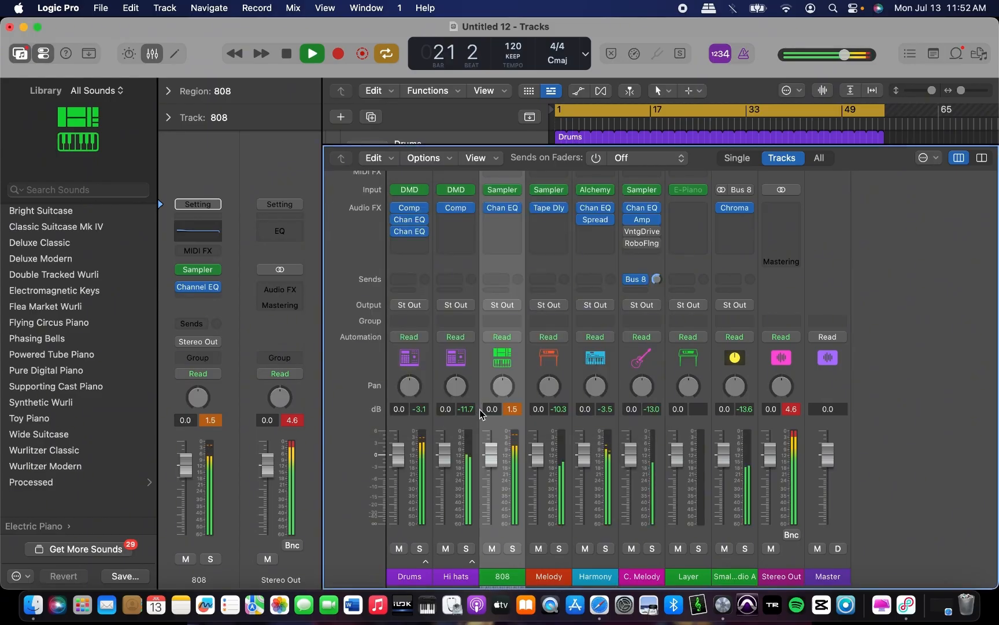
# Add a stereo Adaptive Limiter after the Channel EQ on the 808 channel.
pyautogui.click(503, 220)
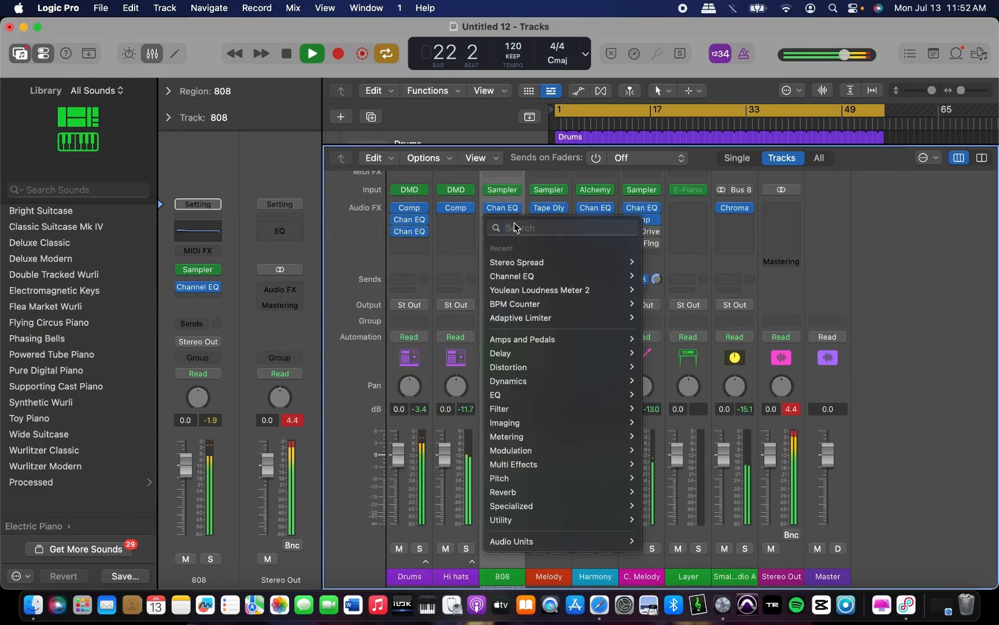
pyautogui.moveTo(538, 397)
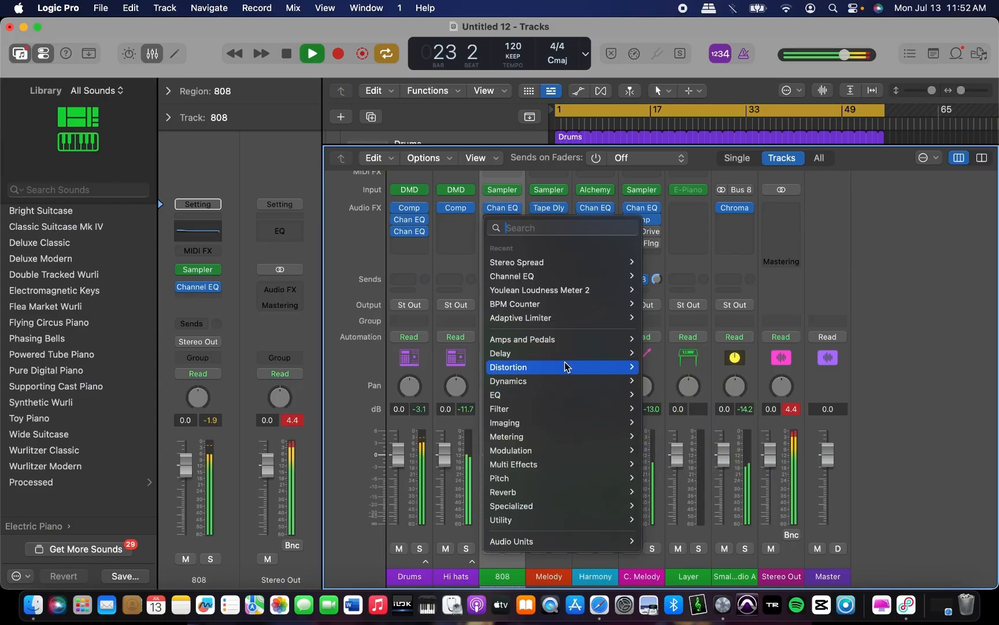
pyautogui.moveTo(564, 381)
pyautogui.moveTo(719, 392)
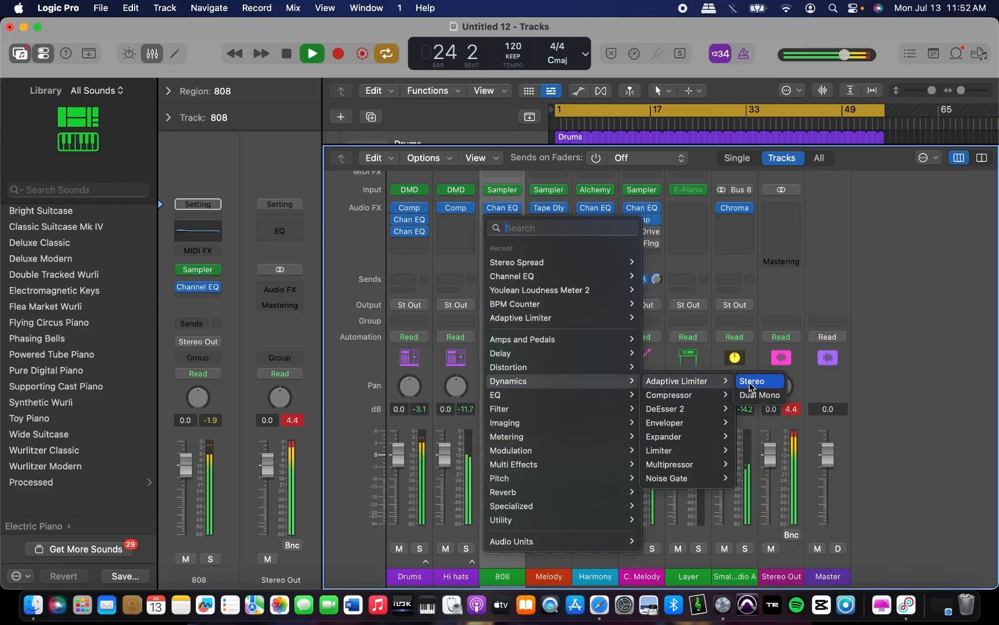
pyautogui.click(751, 383)
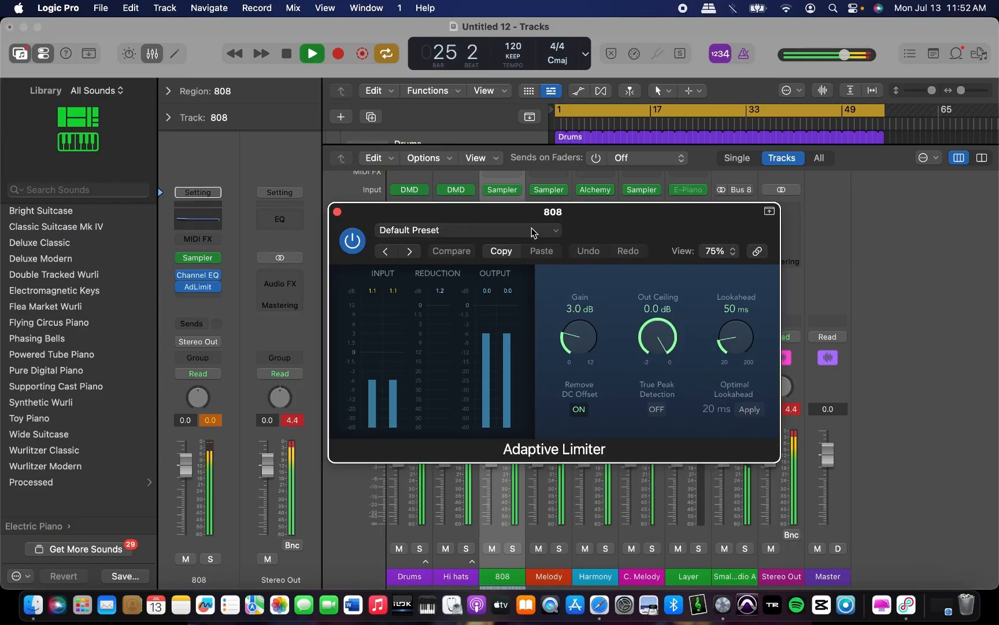
# Set the 808 limiter's out ceiling to -0.1 dB, apply the 20 ms optimal lookahead, and enable True Peak Detection.
pyautogui.click(533, 231)
pyautogui.moveTo(664, 339); pyautogui.dragTo(664, 340)
pyautogui.click(740, 410)
pyautogui.click(657, 409)
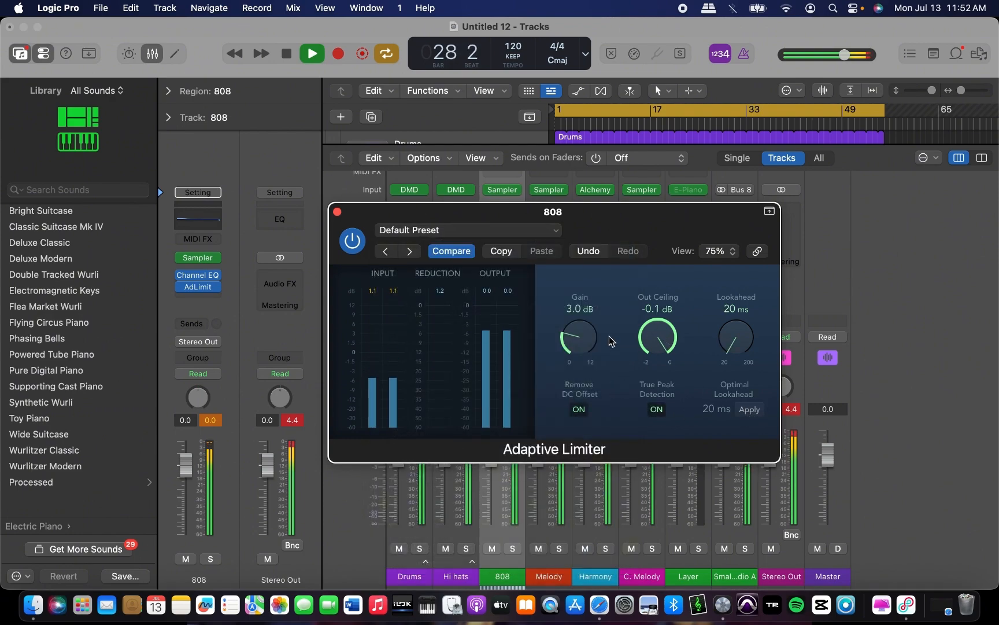
pyautogui.click(338, 212)
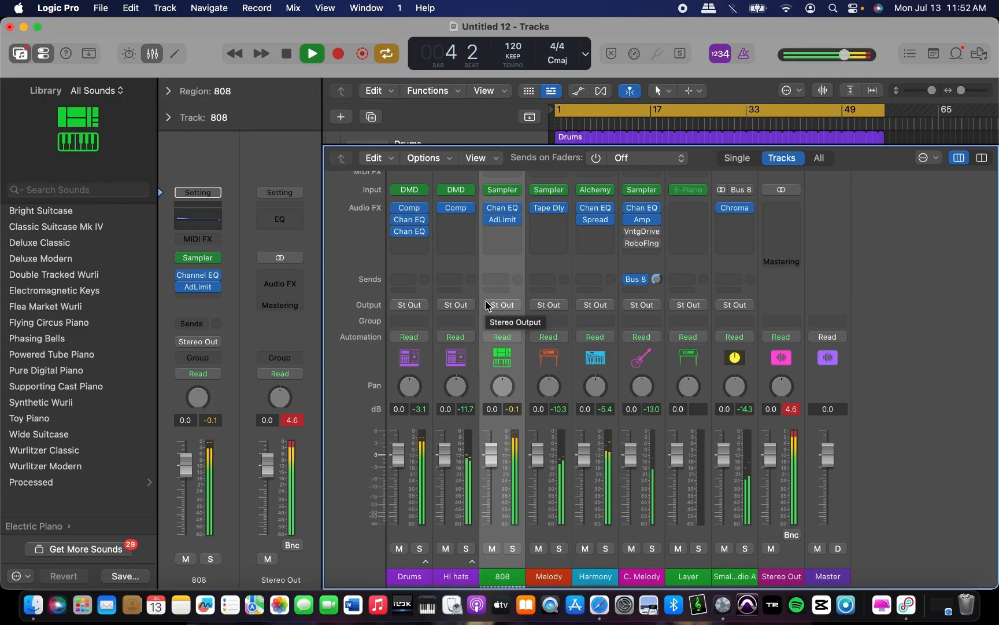
# Insert a Linear Phase EQ on the Stereo Out channel.
pyautogui.click(793, 213)
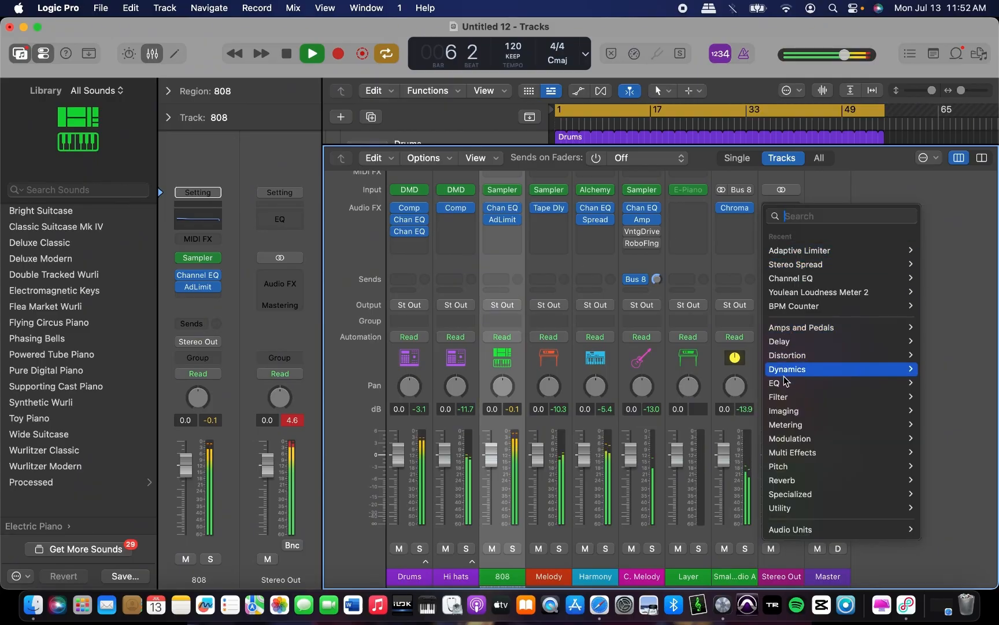
pyautogui.moveTo(826, 384)
pyautogui.click(782, 398)
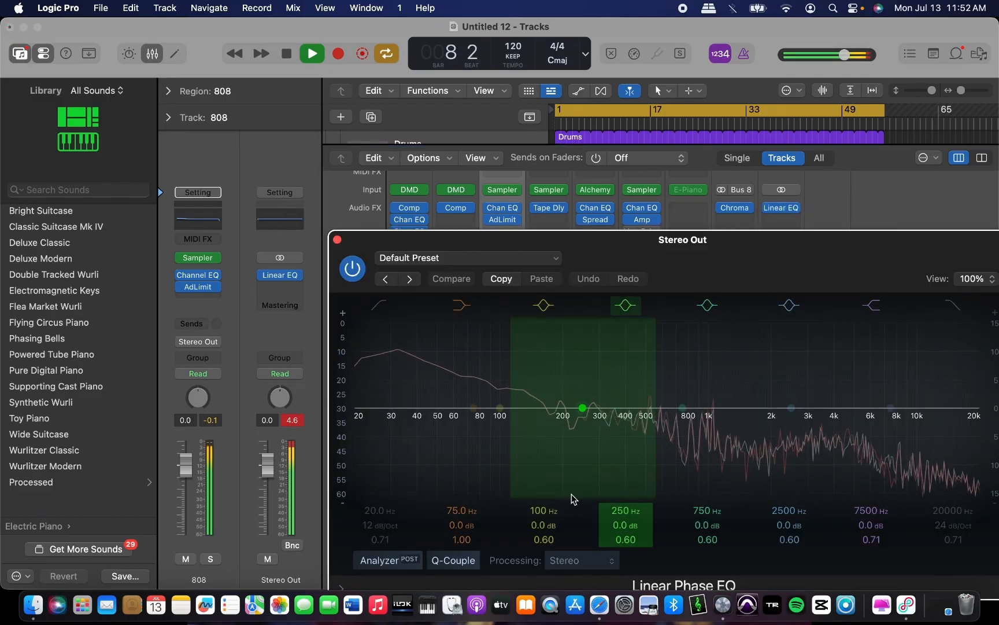
# Switch the Stereo Out EQ's processing to Mid Only, and boost its 75 Hz low shelf by 1.5 dB.
pyautogui.click(592, 555)
pyautogui.click(578, 535)
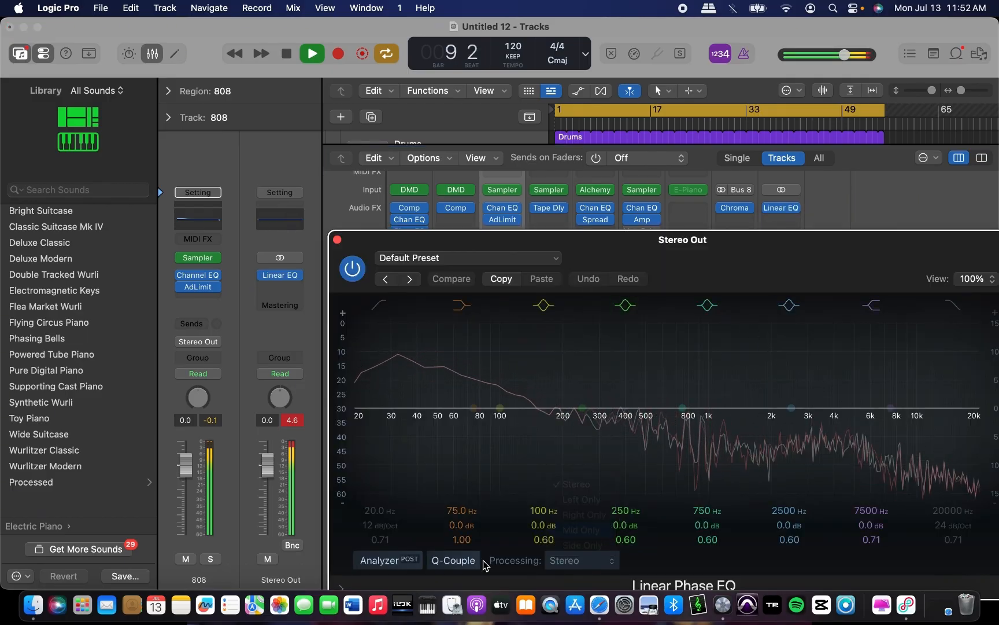
pyautogui.moveTo(460, 527); pyautogui.dragTo(460, 525)
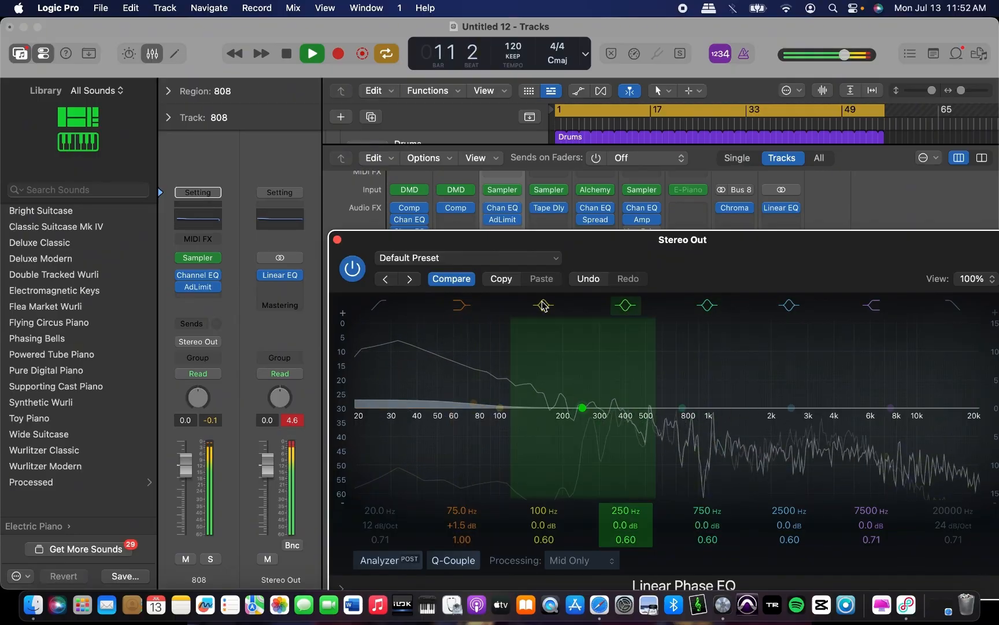
pyautogui.click(337, 240)
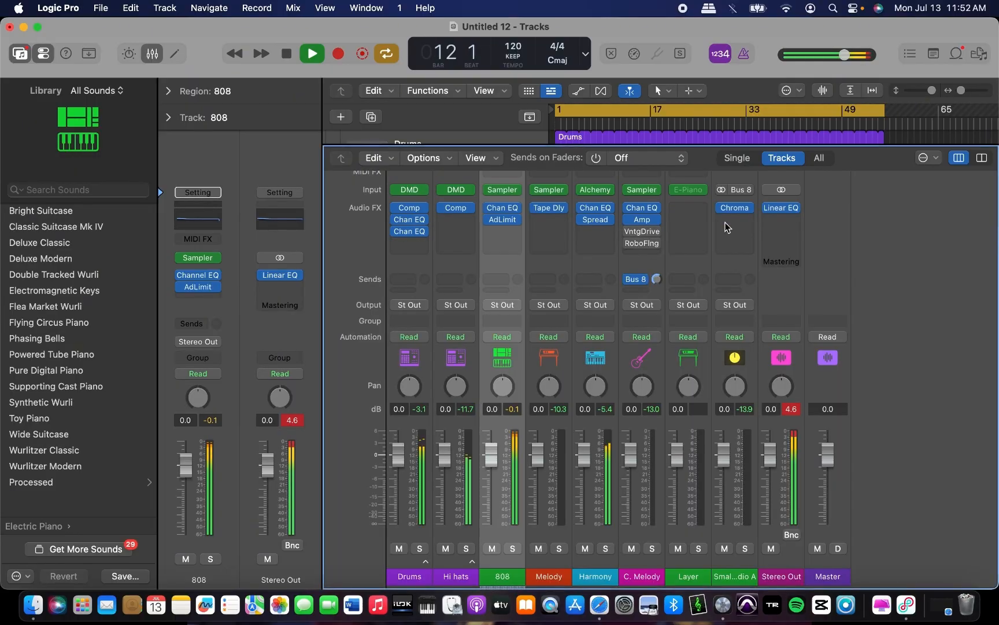
# Insert a second Linear Phase EQ on Stereo Out below the first, and move its window fully into view.
pyautogui.click(781, 216)
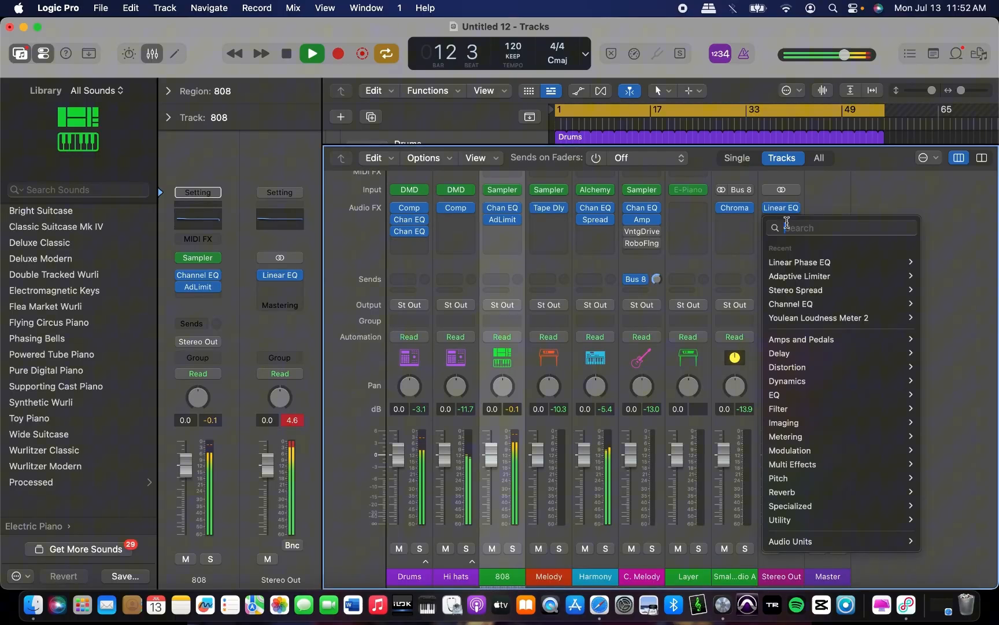
pyautogui.click(932, 265)
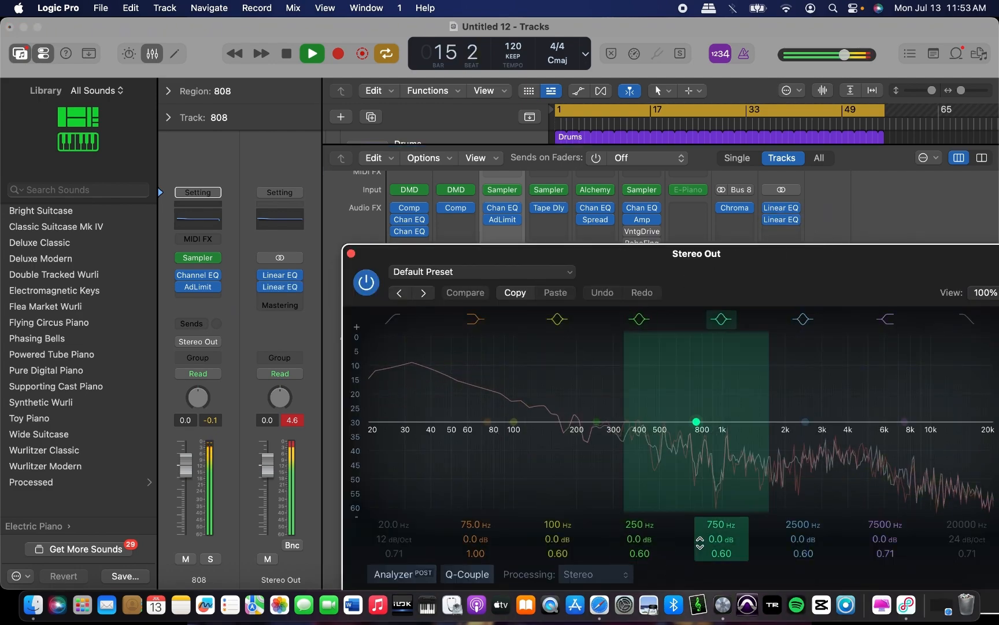
pyautogui.moveTo(883, 286); pyautogui.dragTo(785, 281)
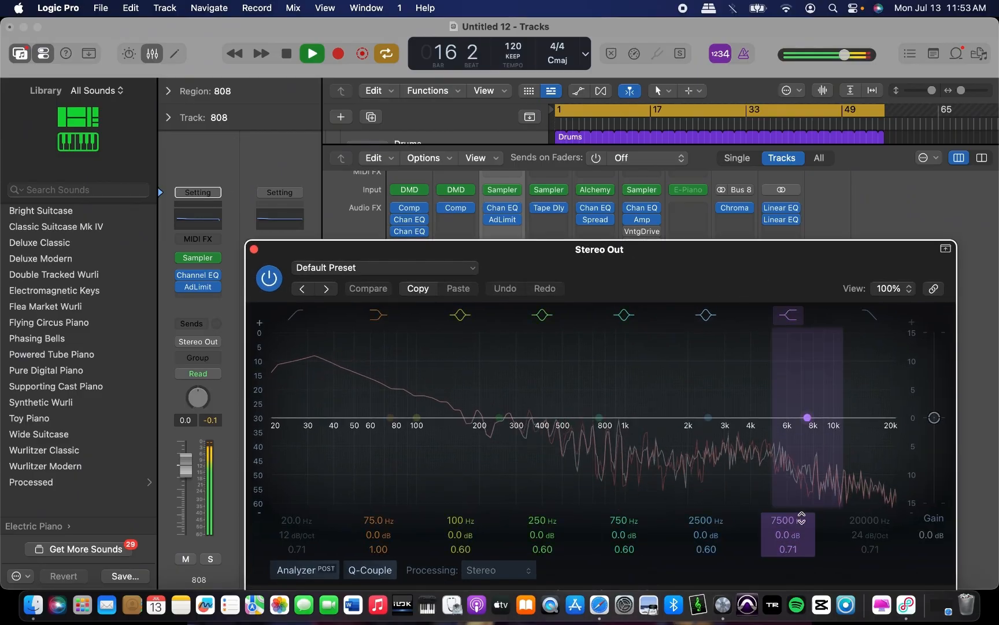
# Set the second EQ's bands to +1.2 dB at 7500 Hz, +1.5 dB at 5050 Hz, and +0.5 dB at 406 Hz with Q 1.20.
pyautogui.moveTo(788, 535); pyautogui.dragTo(789, 530)
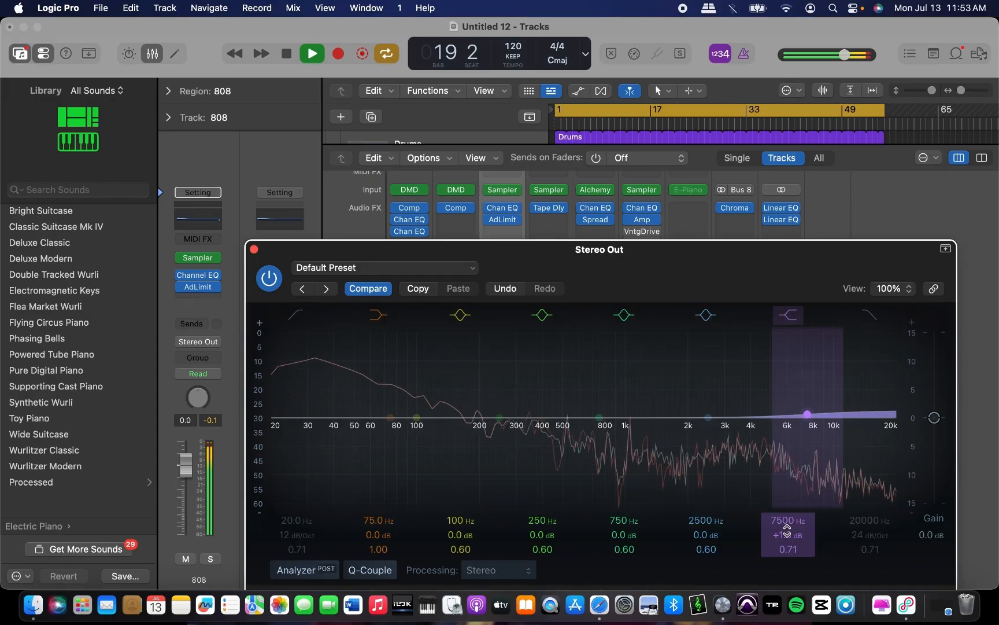
pyautogui.moveTo(717, 523); pyautogui.dragTo(717, 492)
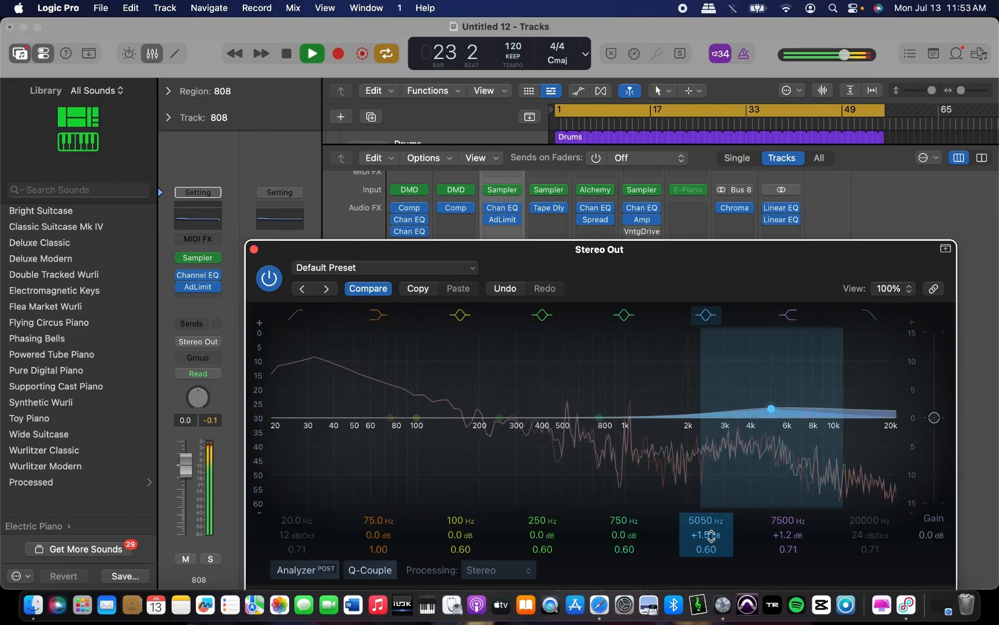
pyautogui.moveTo(551, 524); pyautogui.dragTo(552, 501)
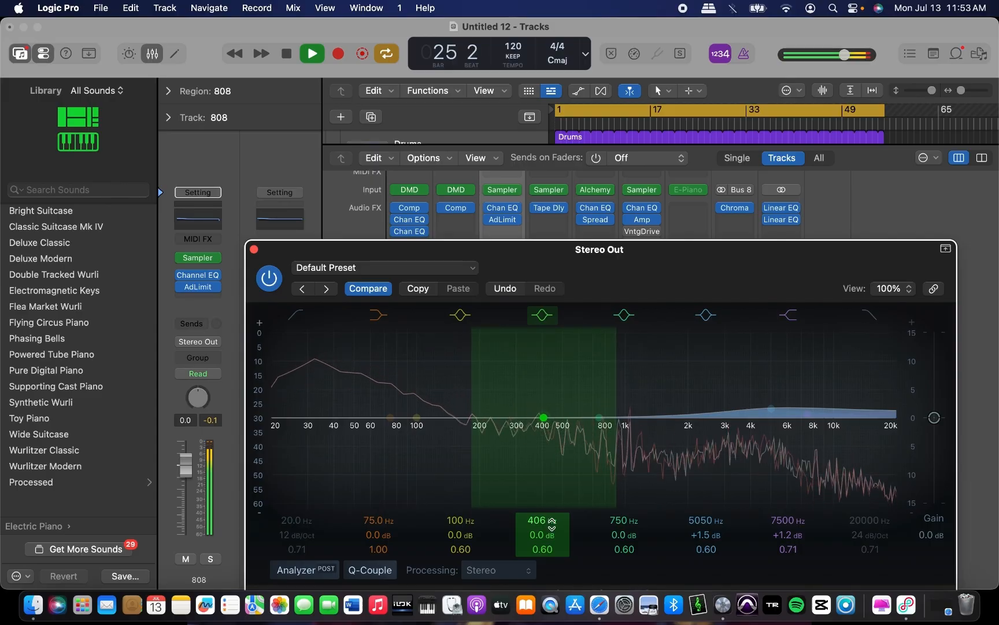
pyautogui.moveTo(547, 536); pyautogui.dragTo(547, 542)
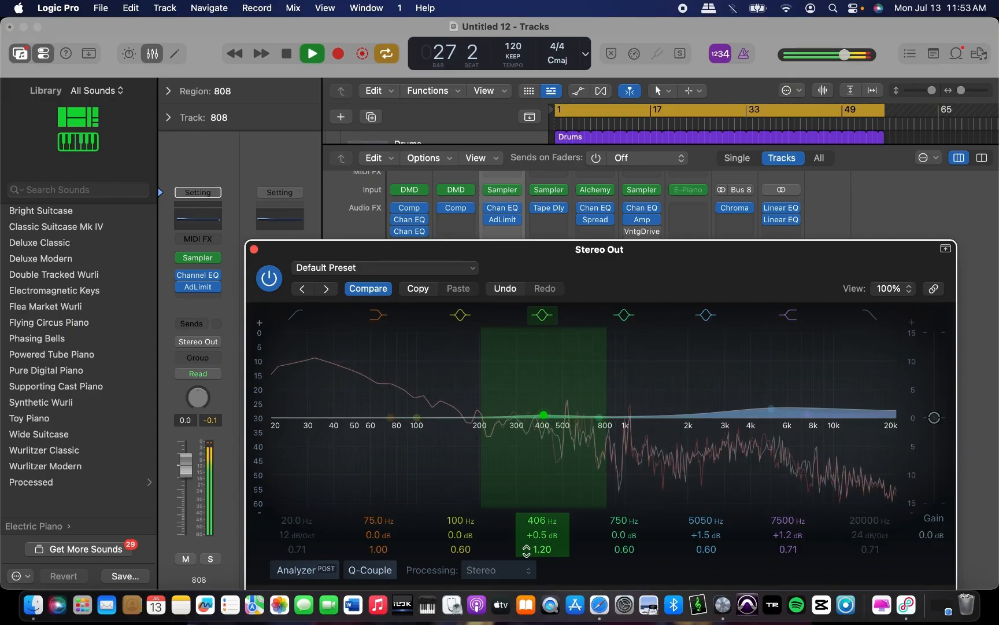
# Compare the second Stereo Out EQ with its 20 Hz low cut switched on and off, and close the EQ.
pyautogui.click(297, 315)
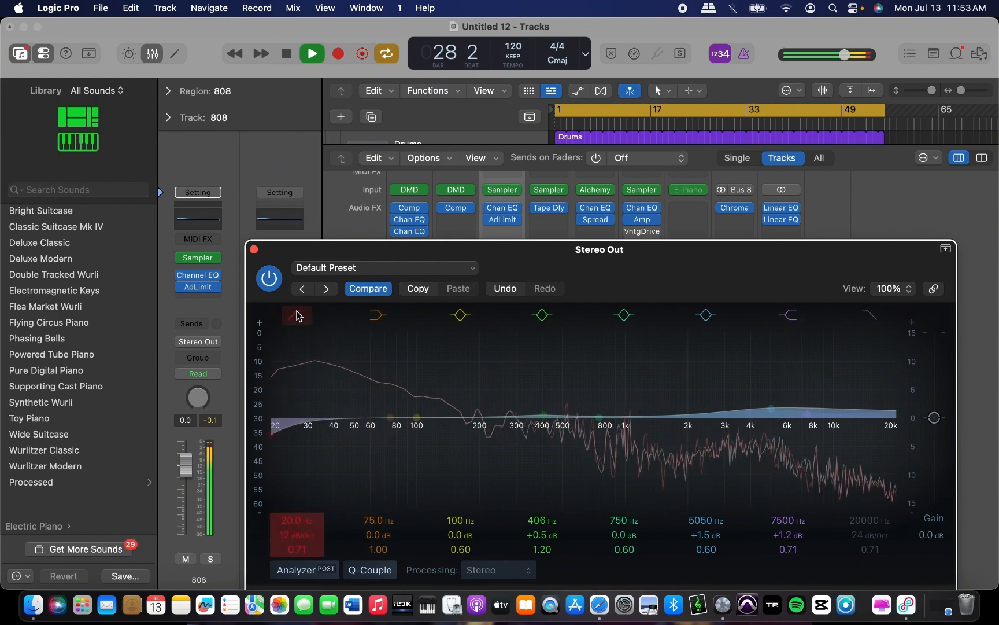
pyautogui.click(296, 314)
pyautogui.click(297, 314)
pyautogui.click(296, 314)
pyautogui.click(253, 250)
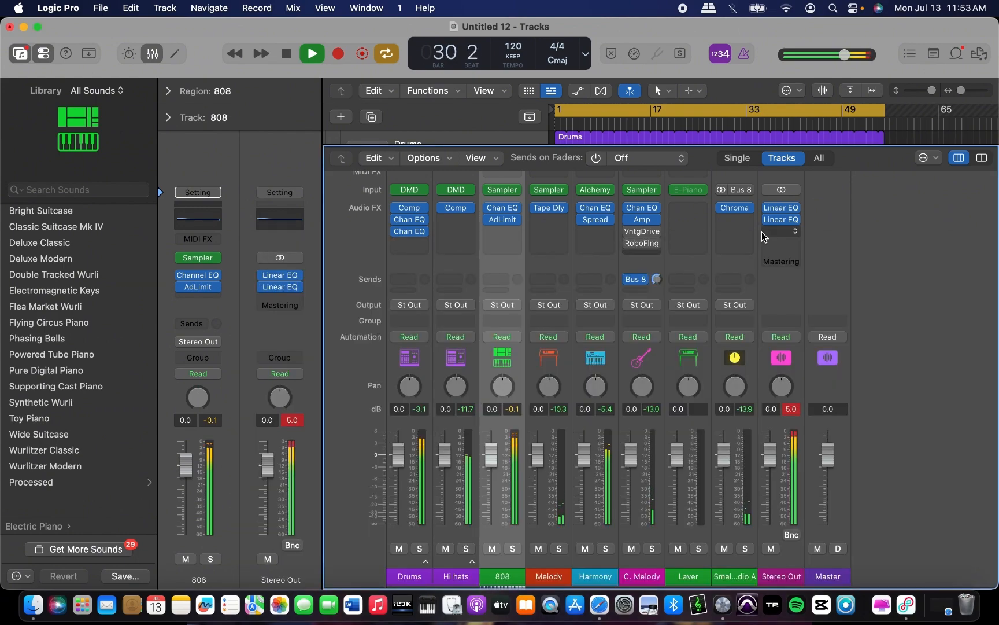
# Insert a stereo Compressor on Stereo Out below the two Linear Phase EQs.
pyautogui.click(791, 231)
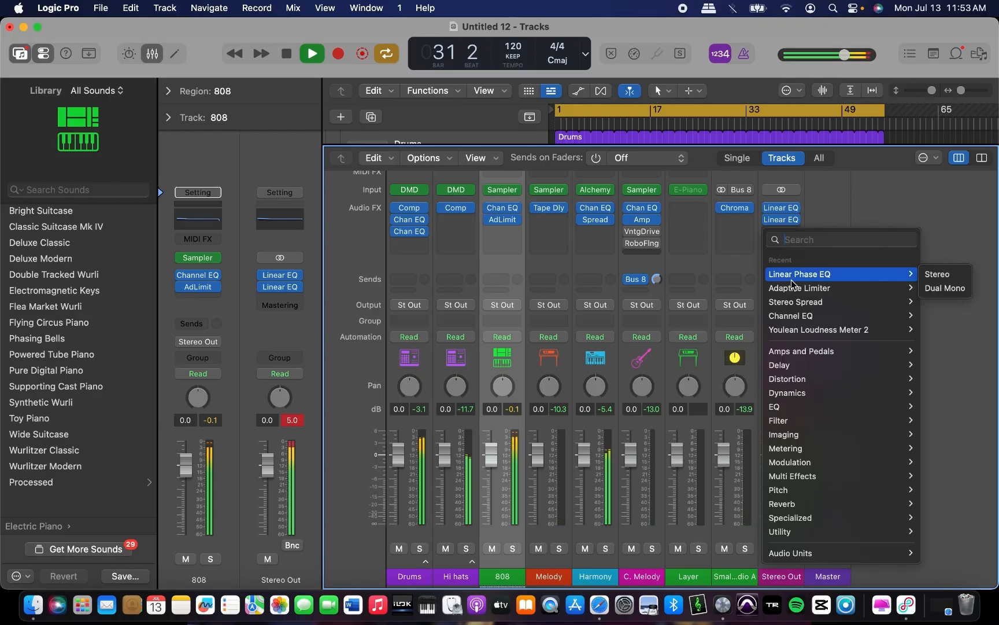
pyautogui.moveTo(789, 392)
pyautogui.moveTo(748, 407)
pyautogui.click(785, 407)
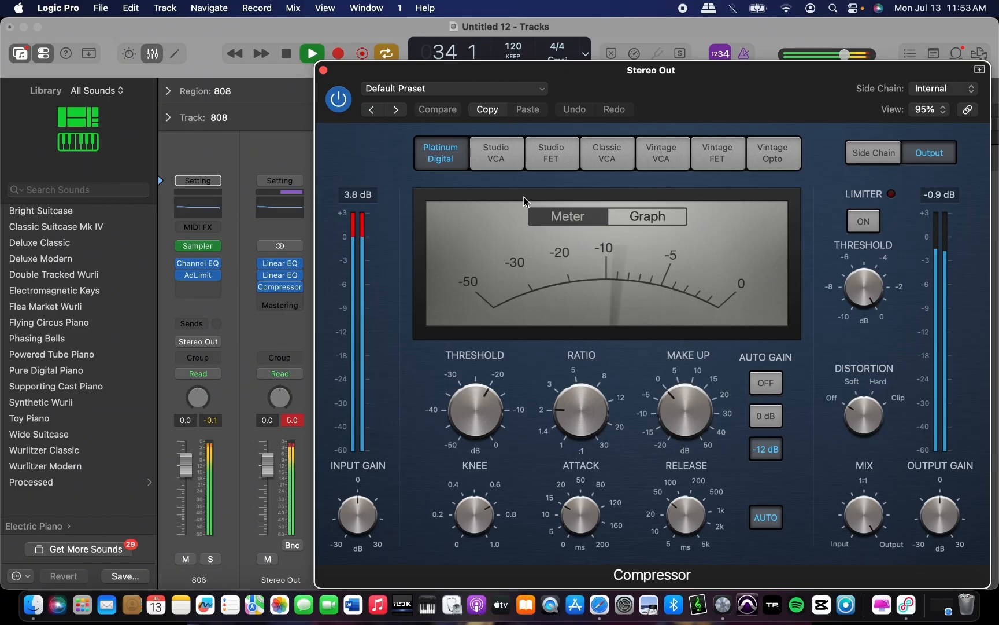
# Switch the Stereo Out compressor to Studio VCA, set make-up to -6.5 dB, raise its ratio and attack, and close it.
pyautogui.click(500, 151)
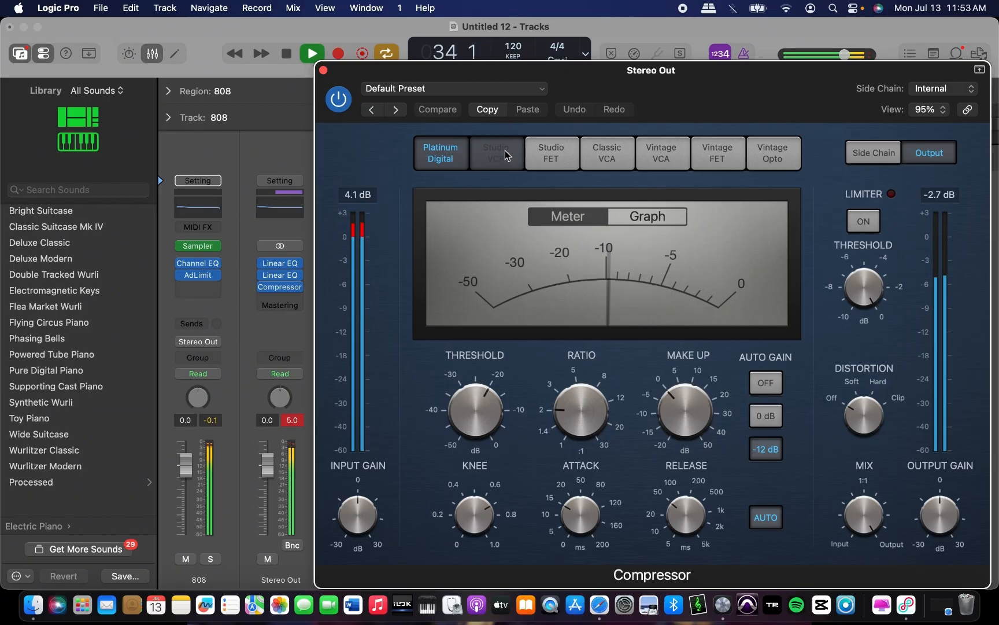
pyautogui.moveTo(697, 414); pyautogui.dragTo(692, 435)
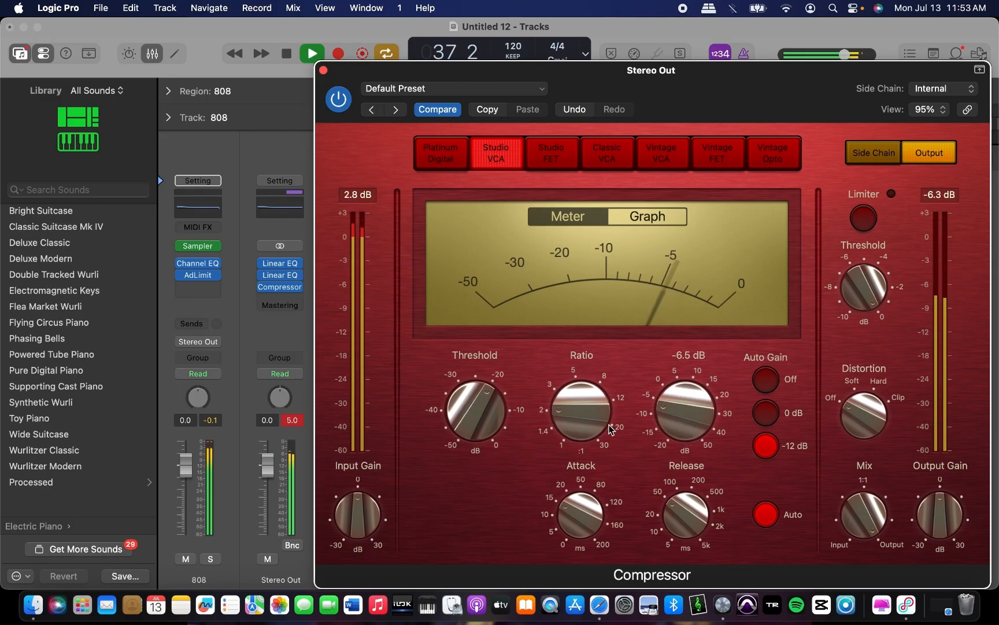
pyautogui.moveTo(580, 411); pyautogui.dragTo(575, 390)
pyautogui.moveTo(580, 515); pyautogui.dragTo(569, 319)
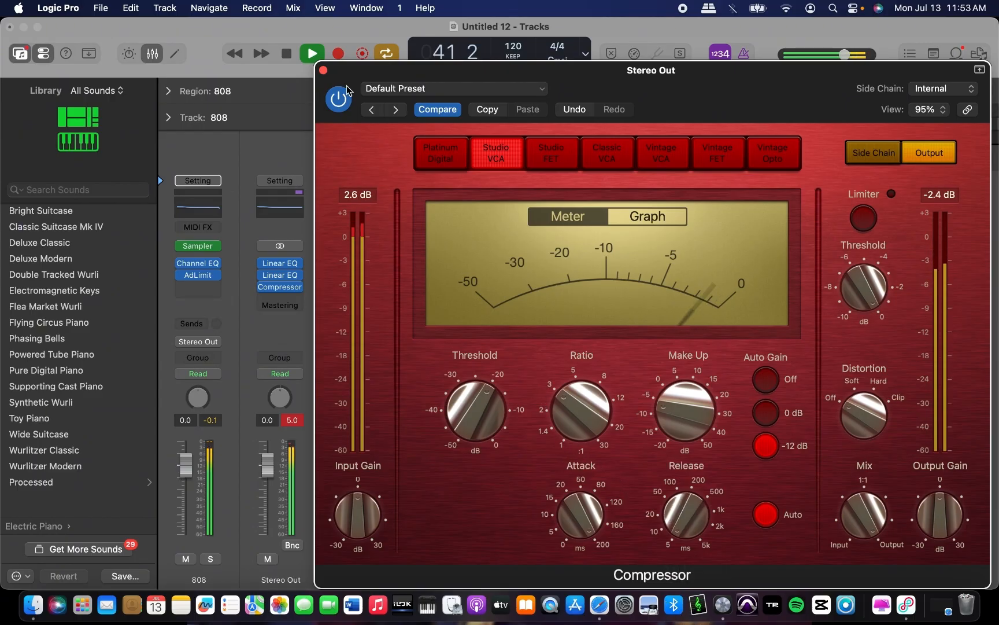
pyautogui.click(324, 71)
# Insert a stereo Adaptive Limiter on Stereo Out below the compressor.
pyautogui.click(781, 244)
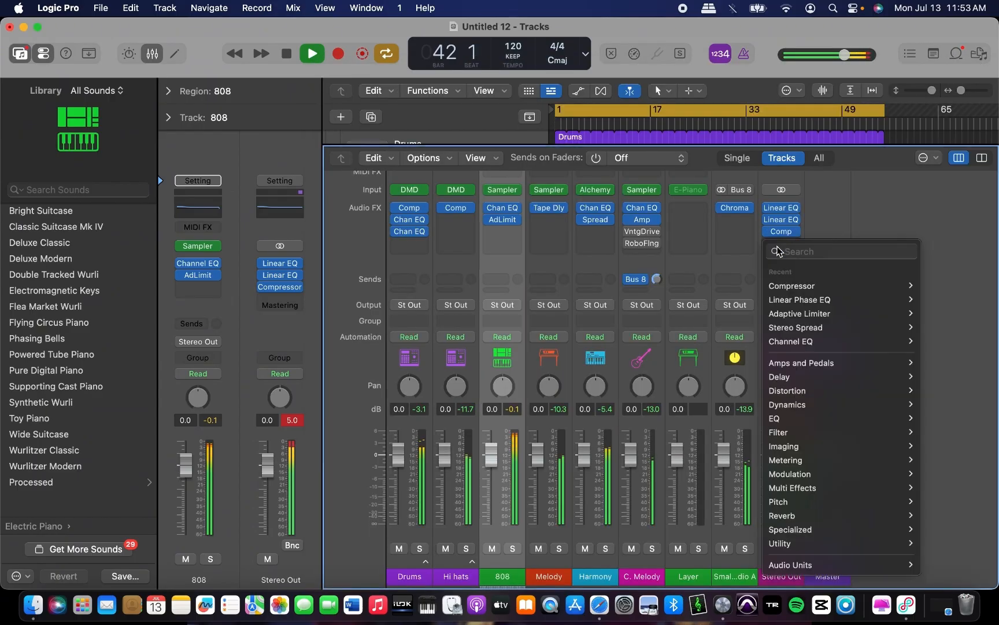
pyautogui.moveTo(832, 314)
pyautogui.click(932, 318)
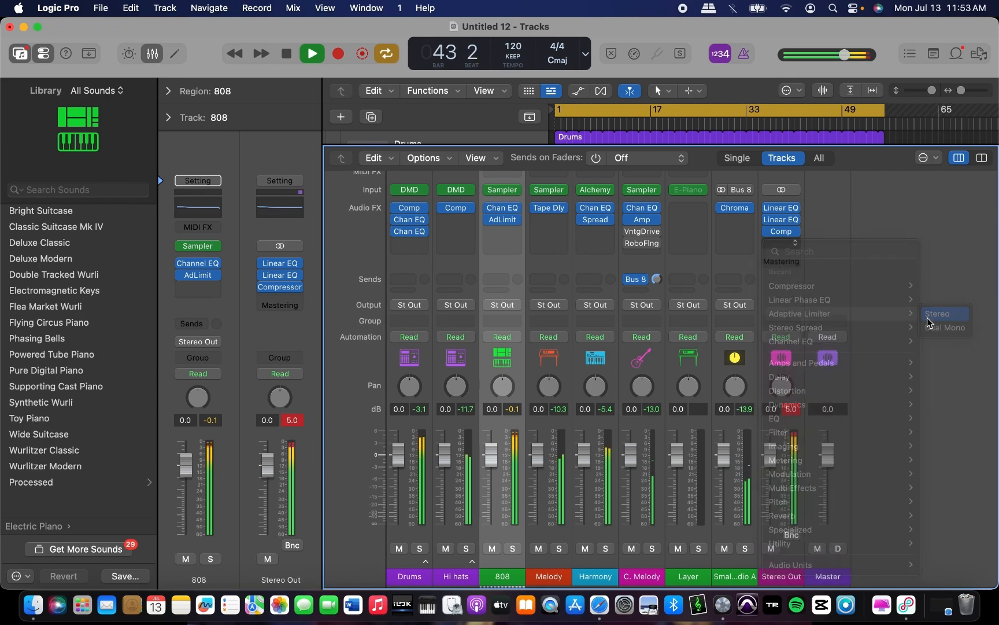
# Set the limiter's gain to 0.0 dB and ceiling to -0.1 dB, enable True Peak Detection, apply the optimal lookahead, and close it.
pyautogui.moveTo(597, 372); pyautogui.dragTo(613, 484)
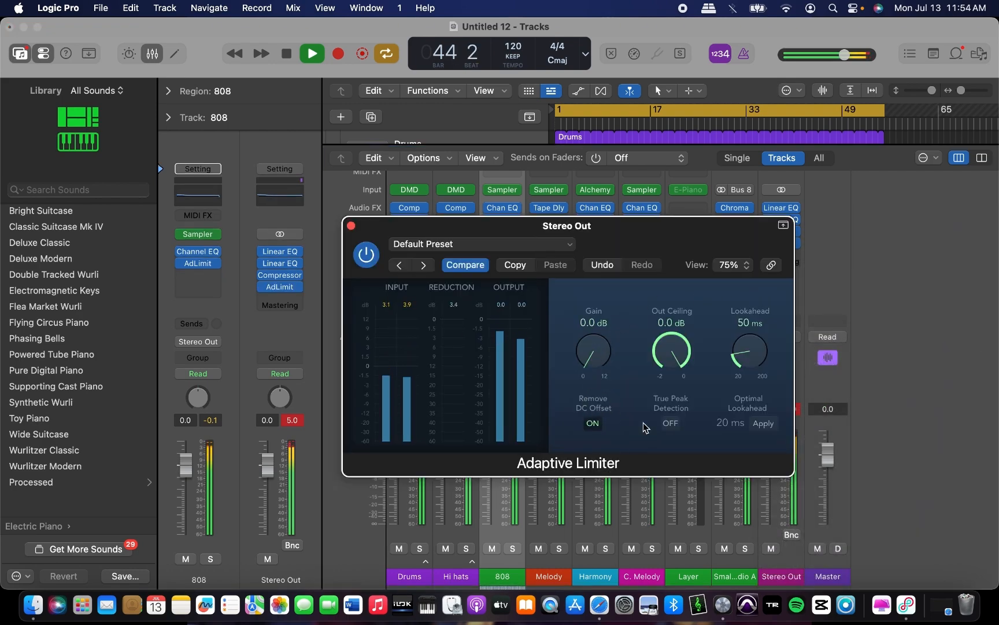
pyautogui.moveTo(669, 368); pyautogui.dragTo(669, 371)
pyautogui.click(762, 424)
pyautogui.click(670, 422)
pyautogui.click(764, 424)
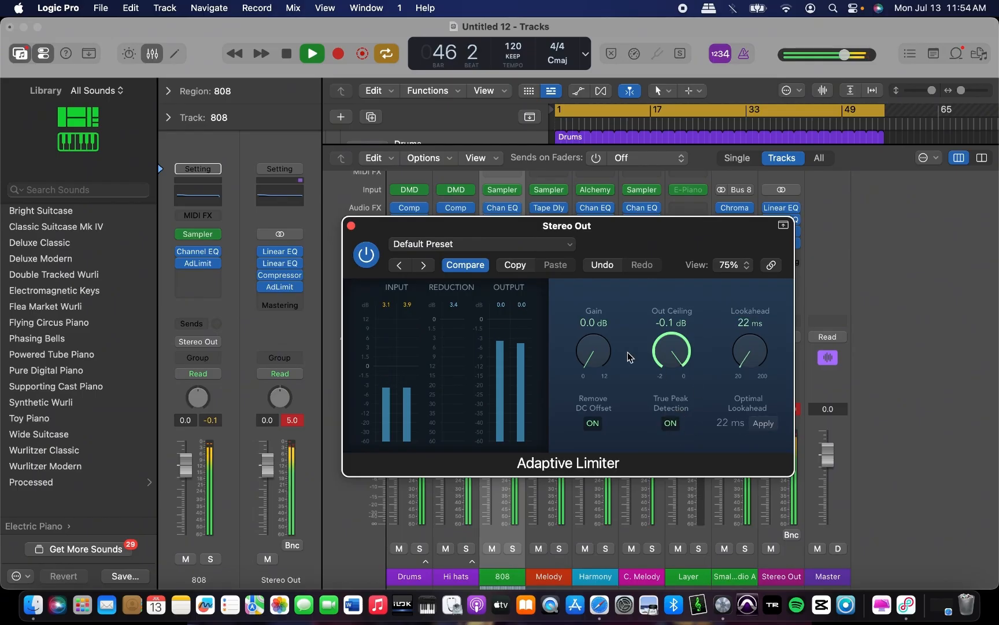
pyautogui.click(351, 226)
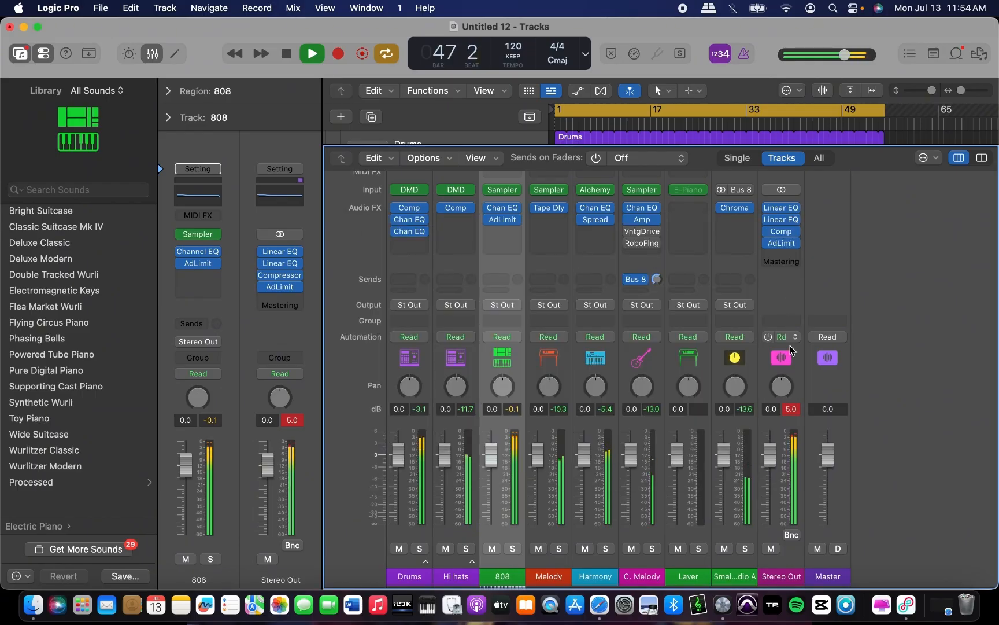
# Insert the iZotope Ozone 10 plug-in on Stereo Out below the Adaptive Limiter.
pyautogui.click(786, 254)
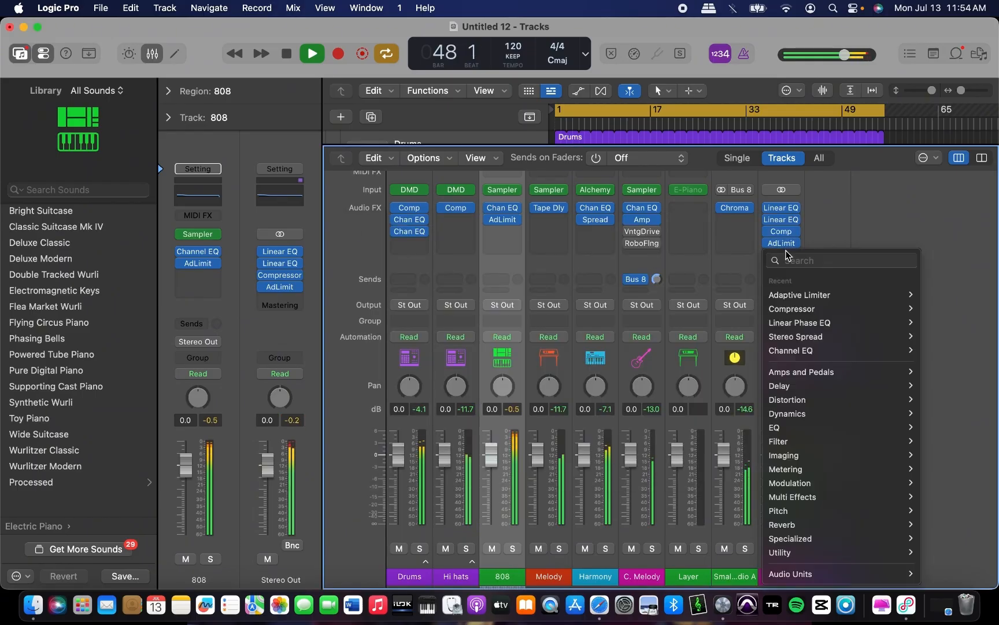
pyautogui.moveTo(803, 470)
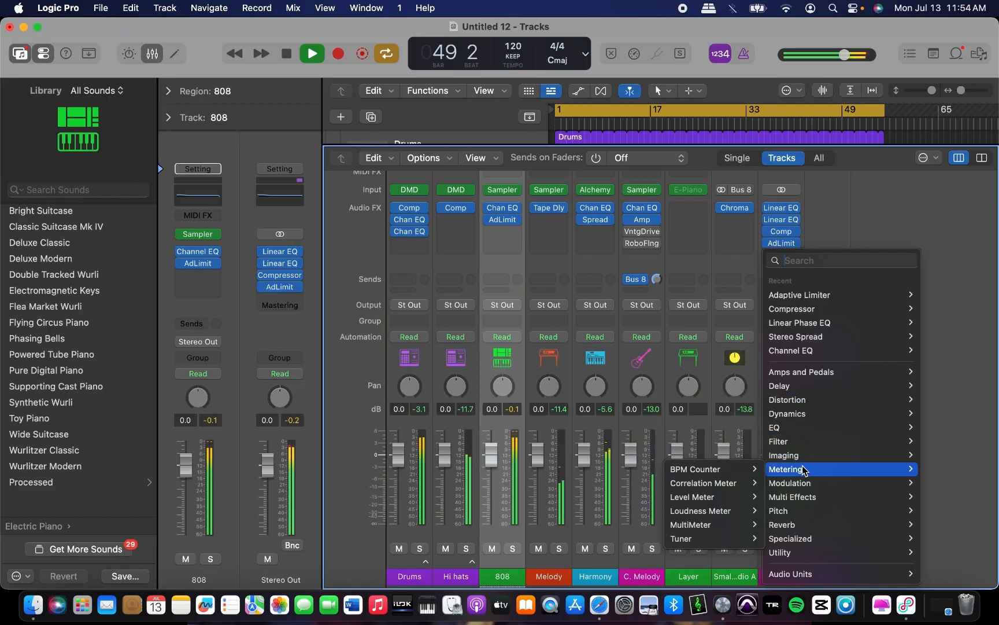
pyautogui.moveTo(799, 574)
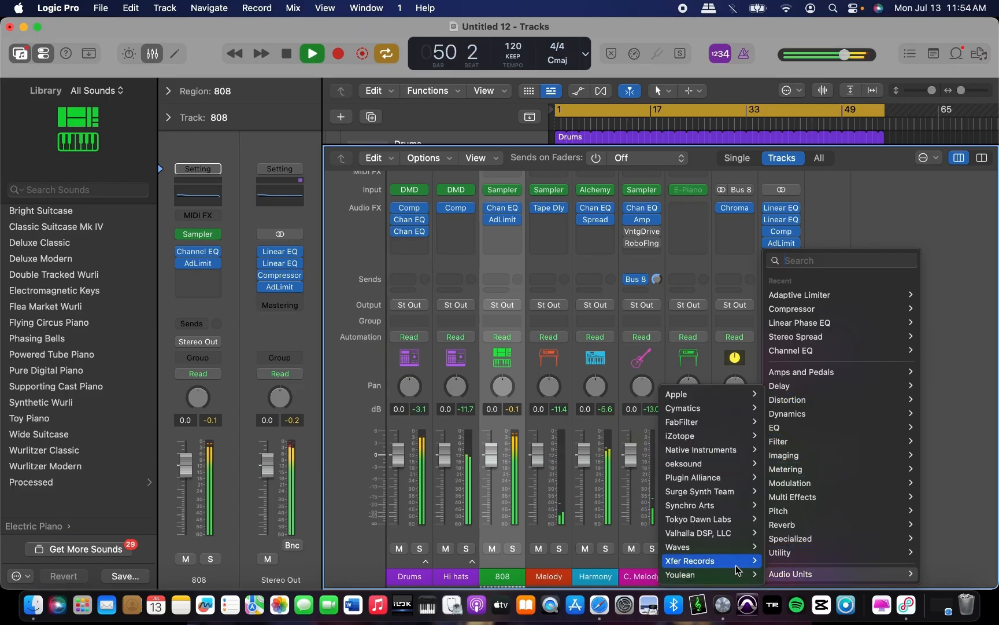
pyautogui.moveTo(740, 574)
pyautogui.moveTo(845, 574)
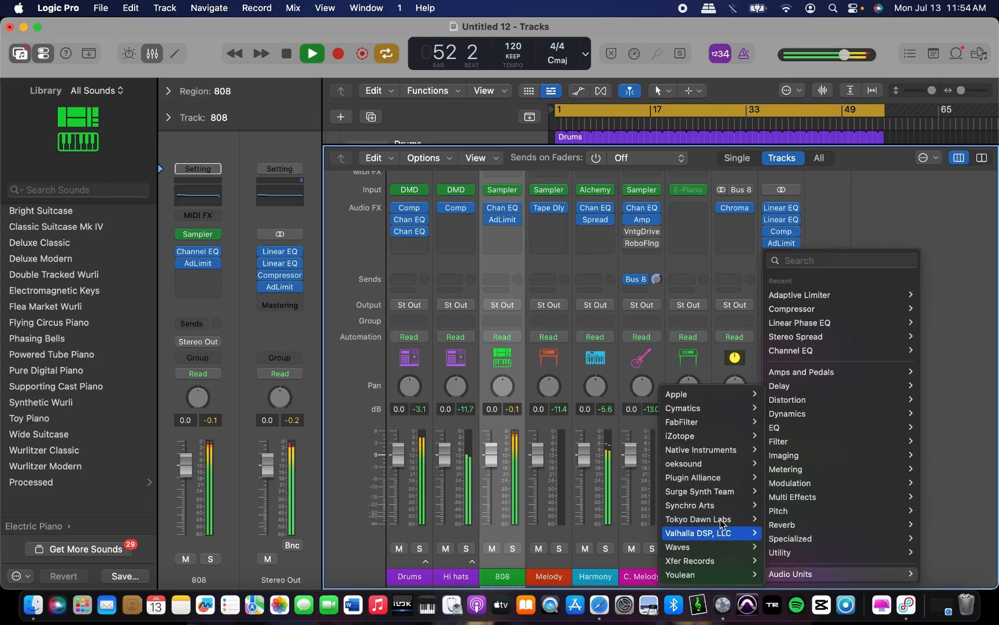
pyautogui.moveTo(746, 435)
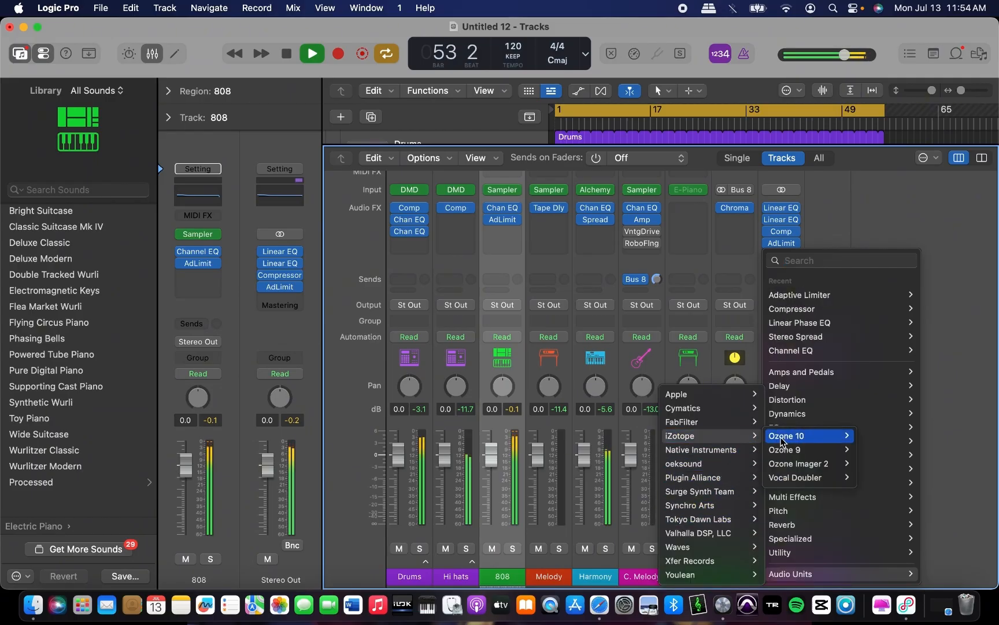
pyautogui.moveTo(778, 441)
pyautogui.click(873, 434)
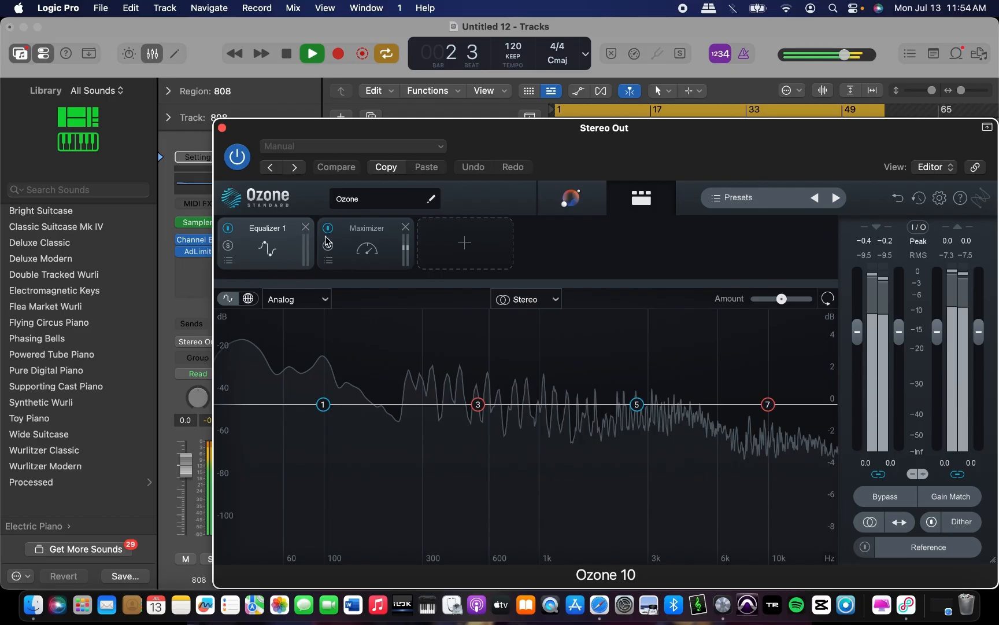
# Remove Ozone's Equalizer module, set the Maximizer's ceiling to -0.1 dB and threshold to -5.0 dB, and close the plug-in.
pyautogui.click(306, 227)
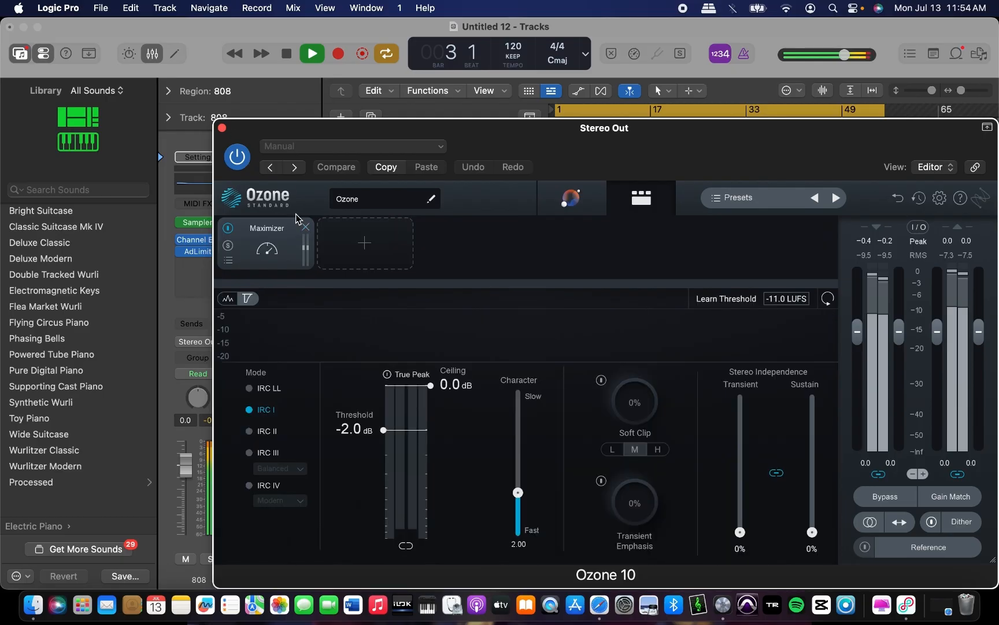
pyautogui.moveTo(393, 386); pyautogui.dragTo(401, 388)
pyautogui.moveTo(408, 428); pyautogui.dragTo(410, 464)
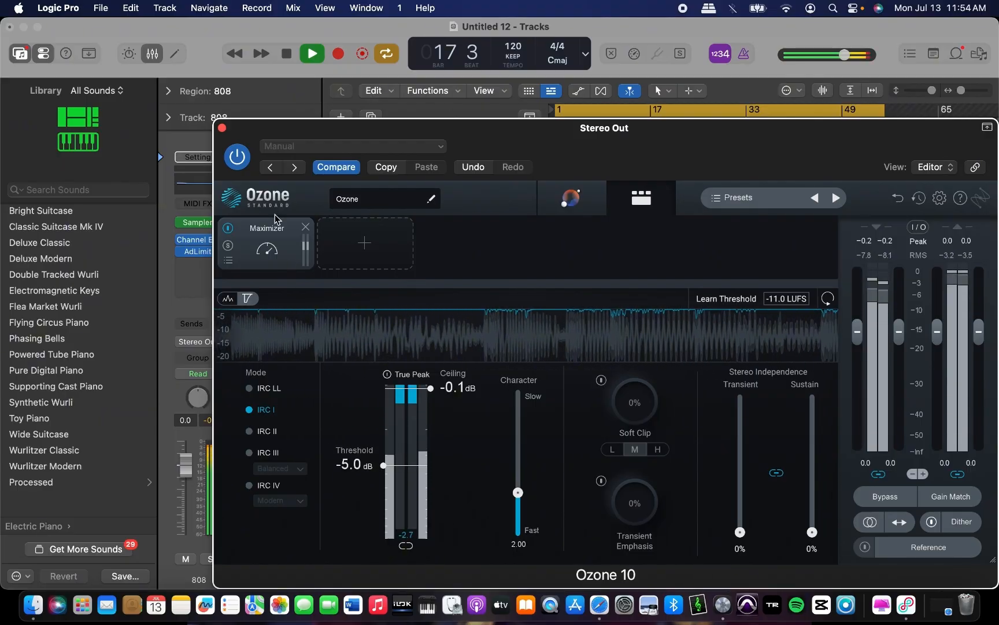
pyautogui.click(222, 127)
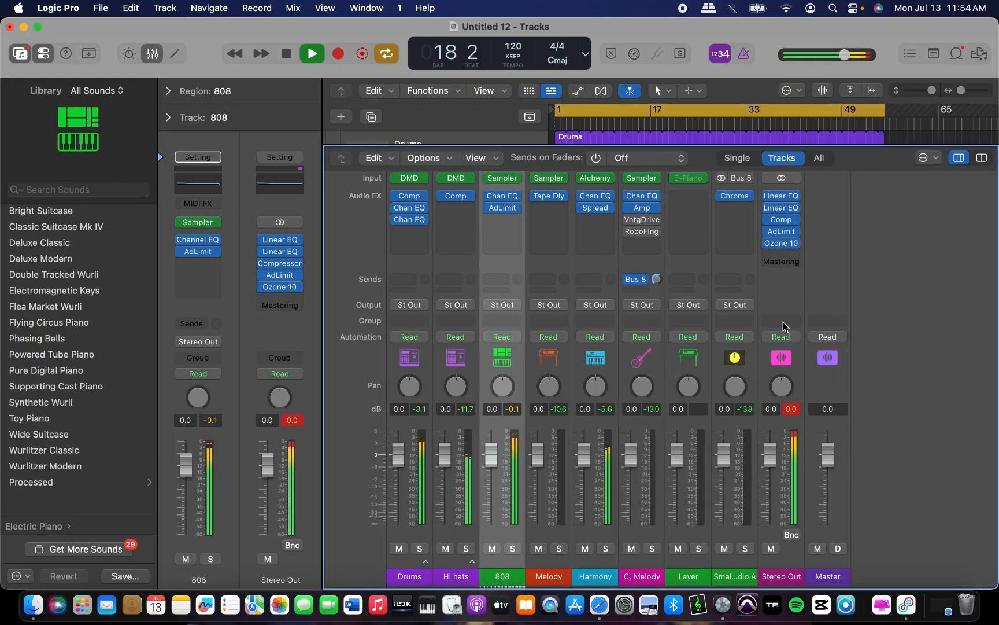
# Insert a stereo Youlean Loudness Meter 2 last on Stereo Out, check the integrated loudness, and close the meter.
pyautogui.click(782, 257)
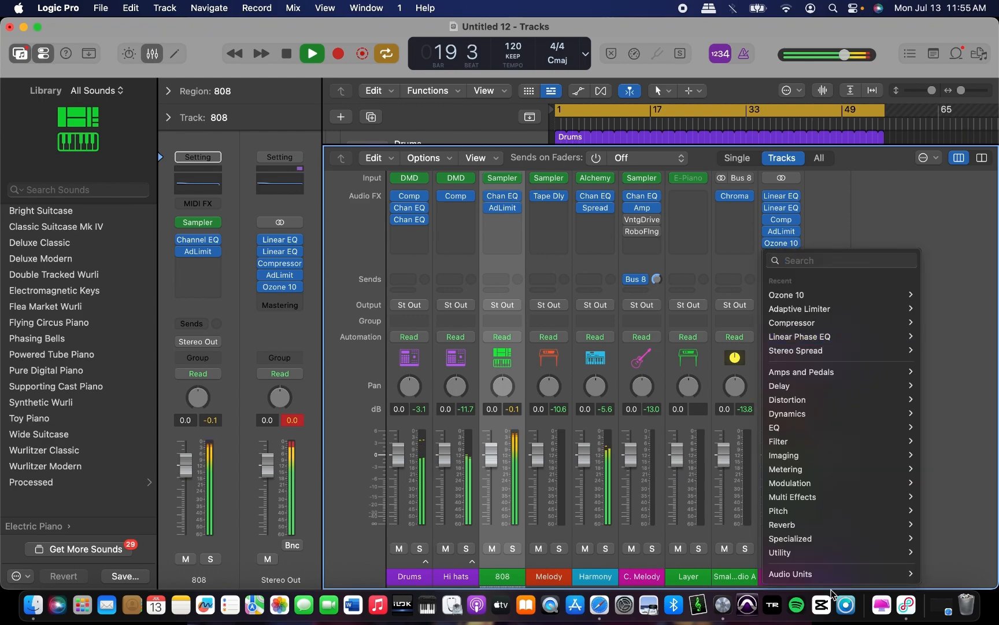
pyautogui.moveTo(680, 574)
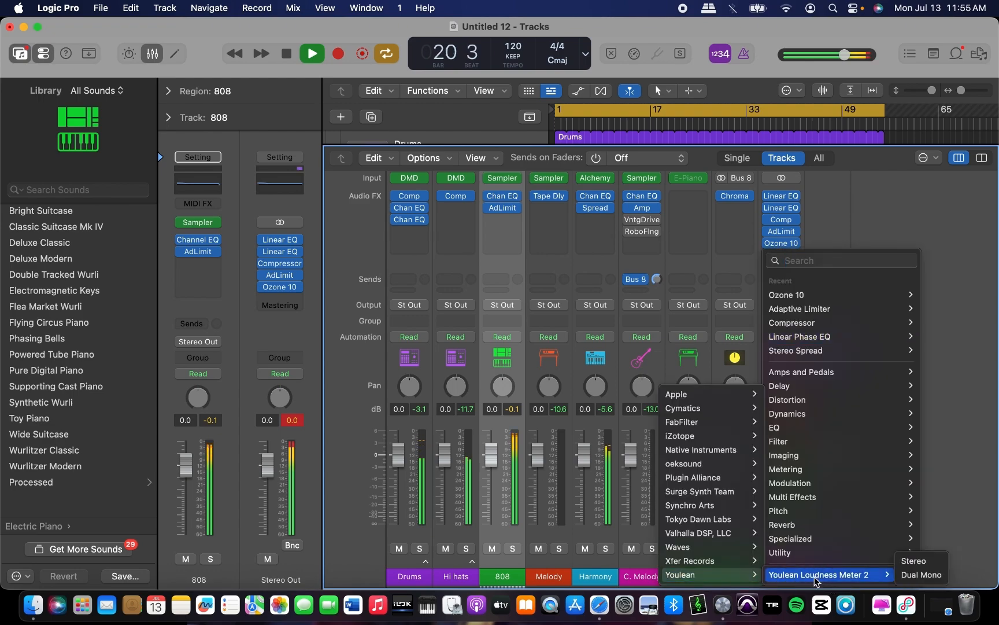
pyautogui.click(907, 562)
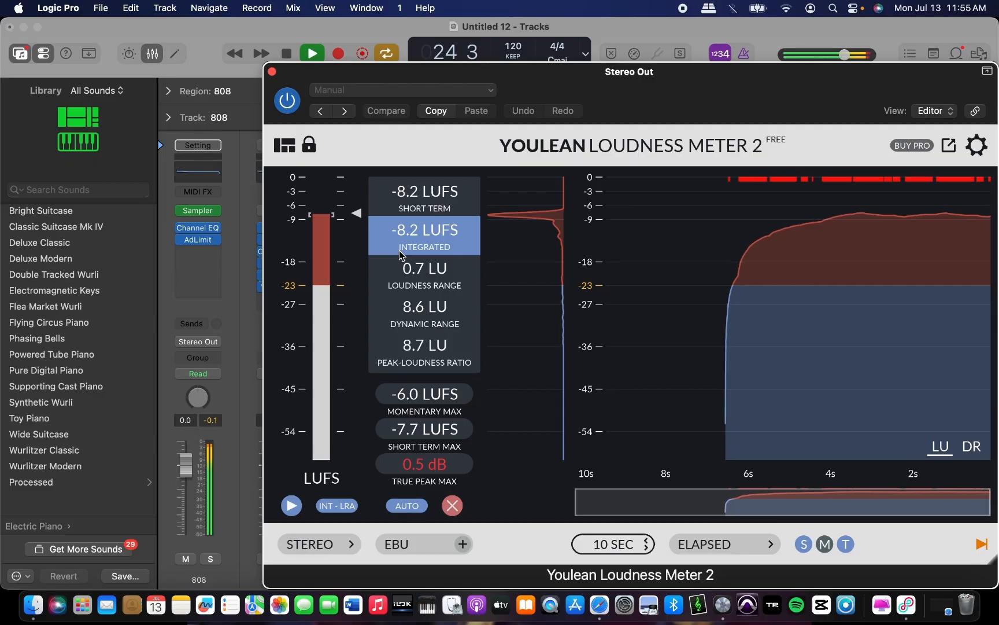
pyautogui.click(271, 71)
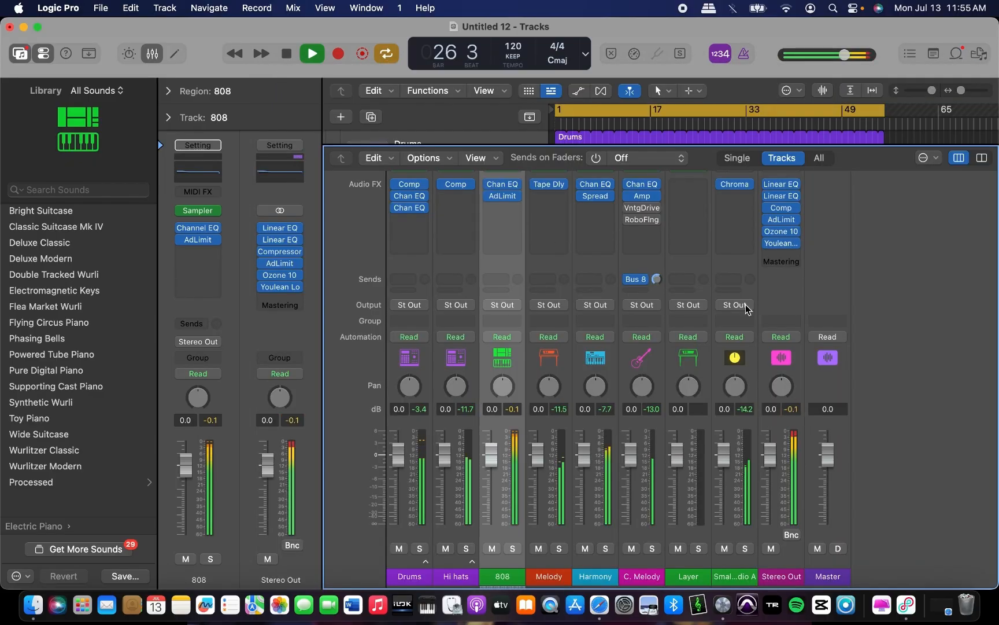
pyautogui.press('x')
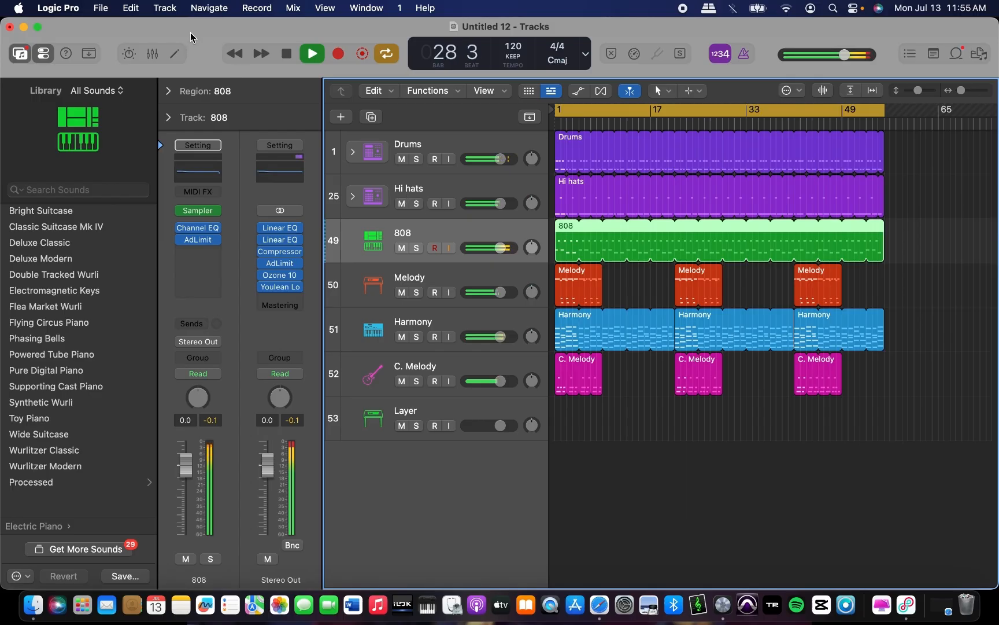
pyautogui.press('x')
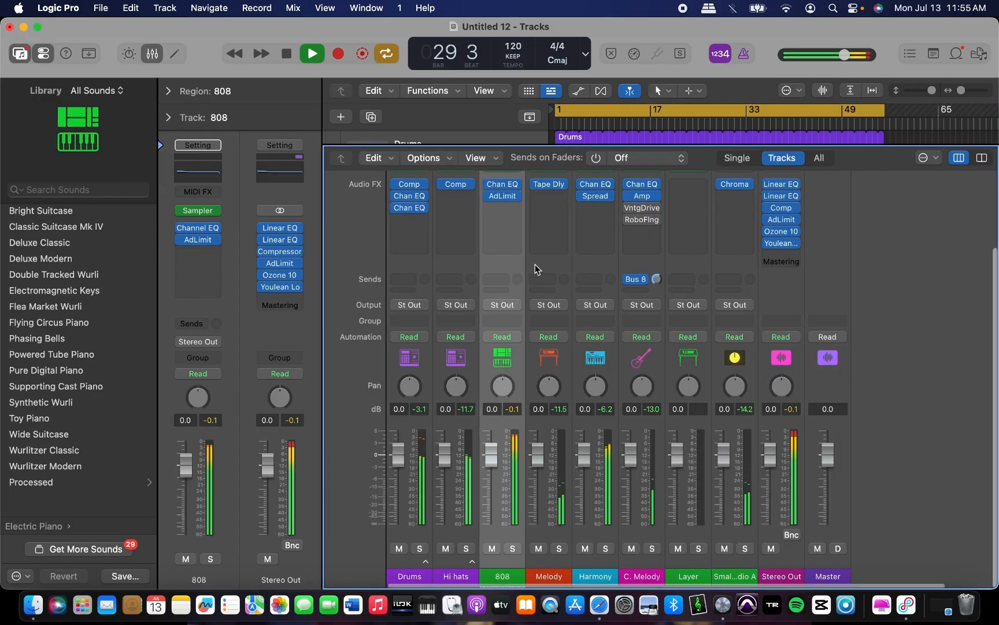
pyautogui.scroll(3, 570, 187)
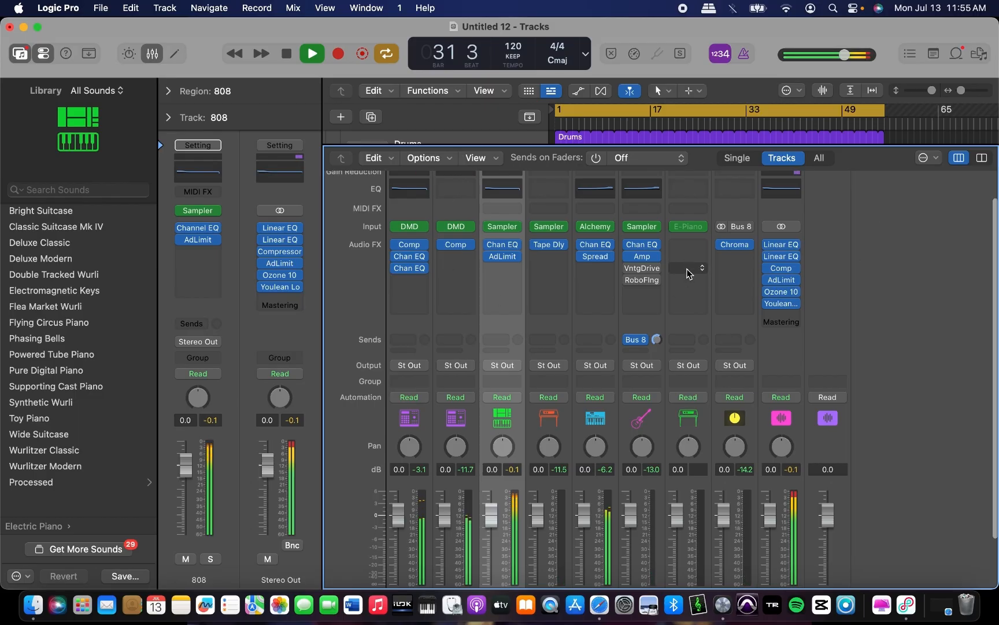
pyautogui.scroll(-3, 687, 274)
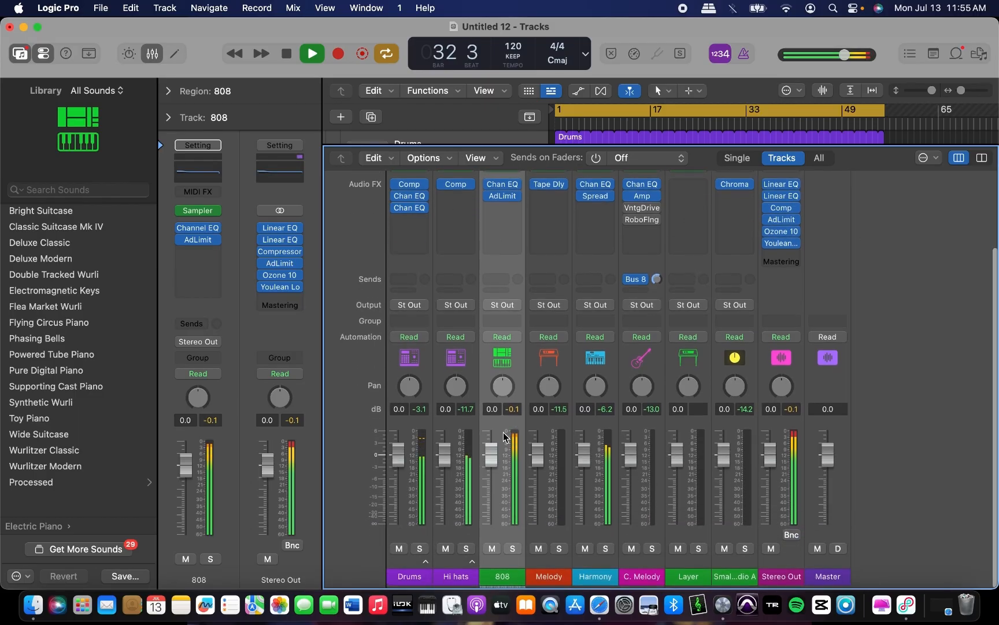
# Set the faders to +1.5 dB for 808, +2.5 dB for Drums, -0.5 dB for Harmony, -1.0 dB for C. Melody and +2.0 dB for Melody.
pyautogui.moveTo(497, 457)
pyautogui.mouseDown()
pyautogui.moveTo(496, 446)
pyautogui.moveTo(483, 446)
pyautogui.mouseUp()
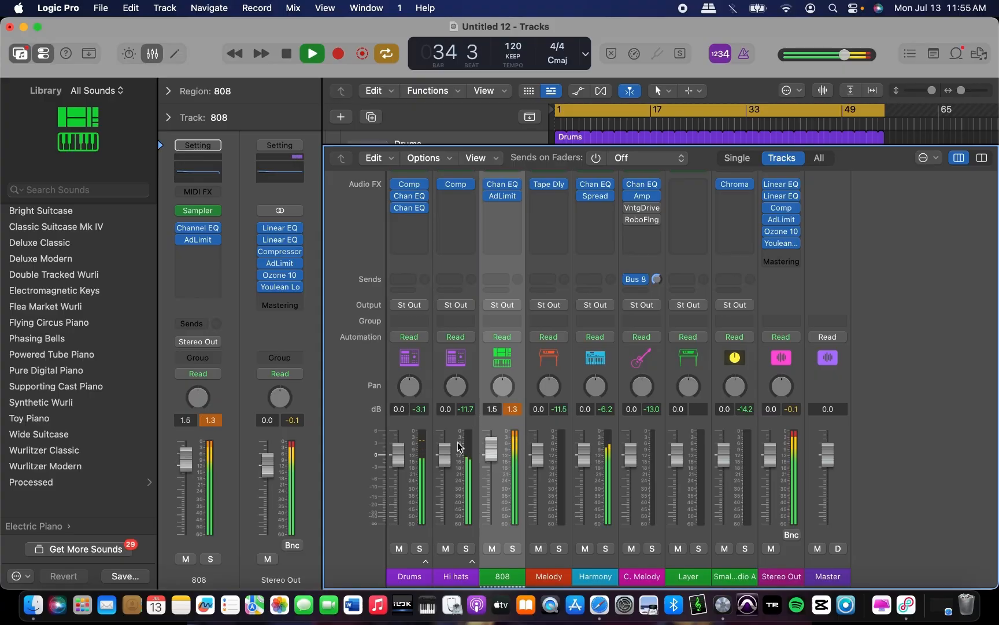
pyautogui.moveTo(401, 450); pyautogui.dragTo(402, 436)
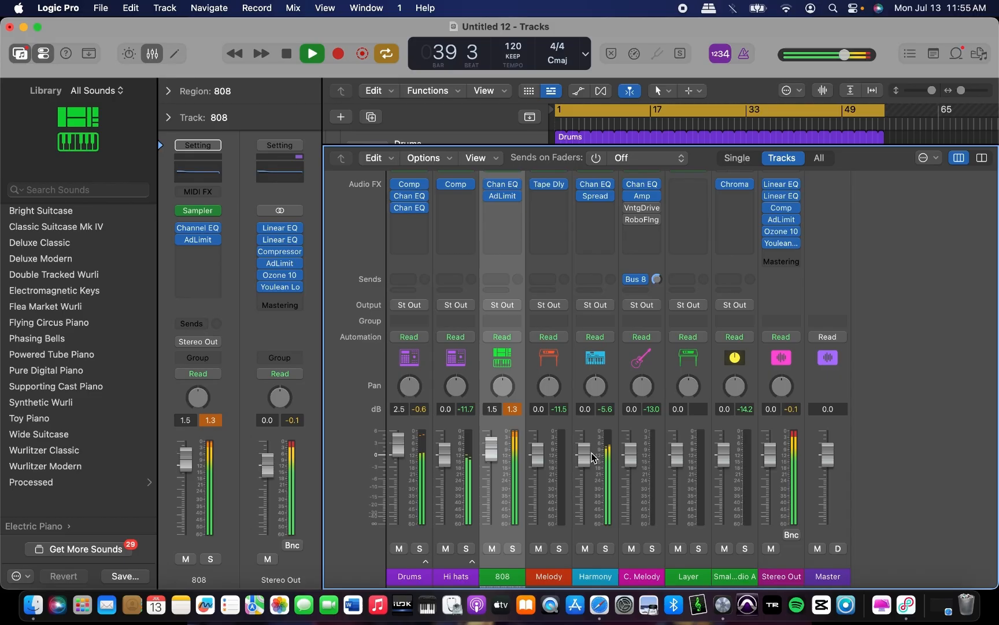
pyautogui.moveTo(587, 455); pyautogui.dragTo(636, 467)
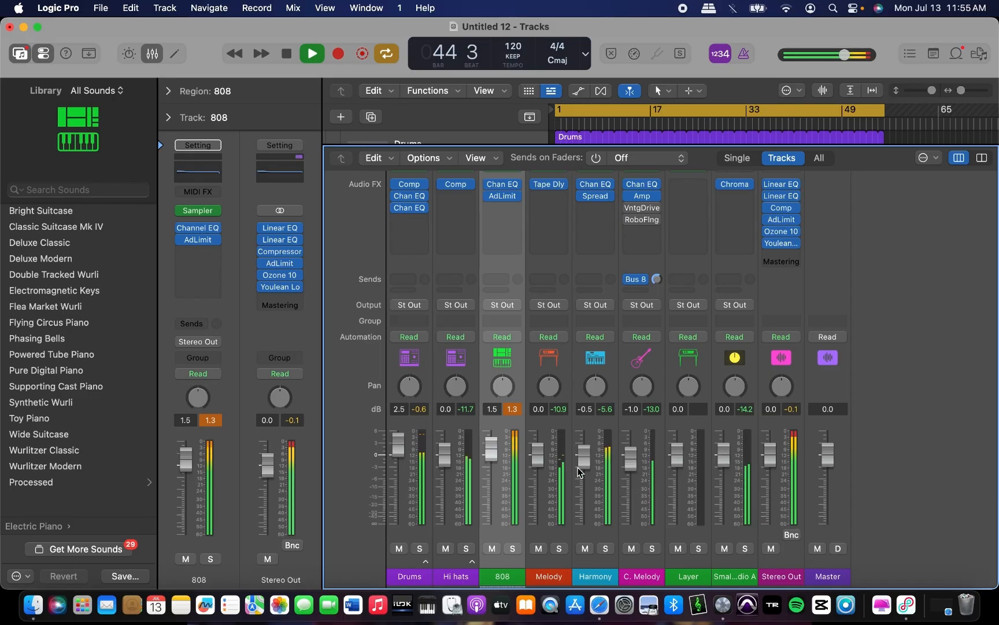
pyautogui.moveTo(546, 459); pyautogui.dragTo(544, 442)
# Insert a Compressor on the Melody channel below the Tape Delay.
pyautogui.scroll(3, 547, 277)
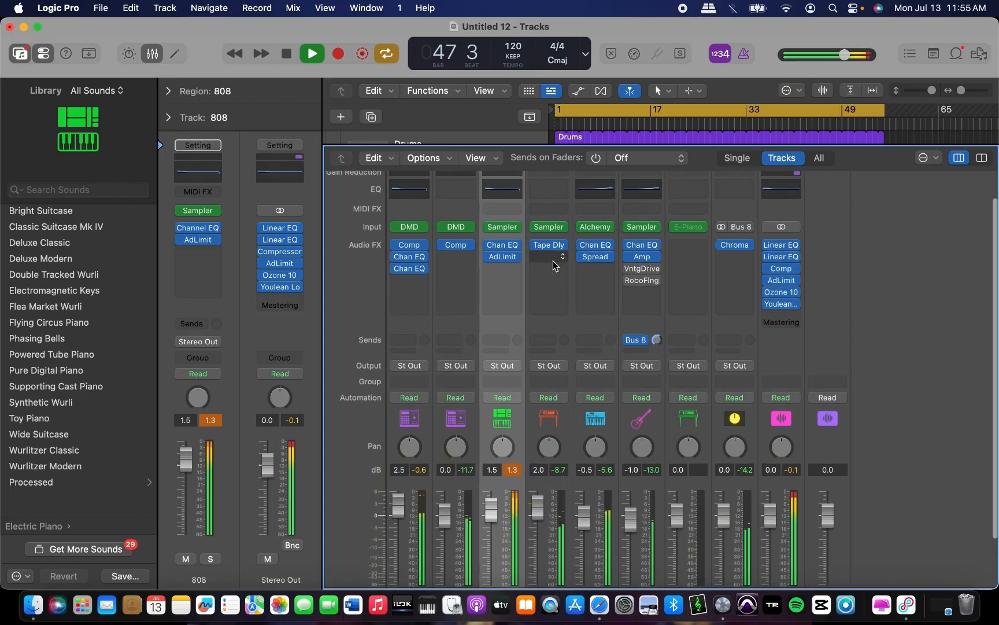
pyautogui.click(553, 259)
pyautogui.moveTo(648, 337)
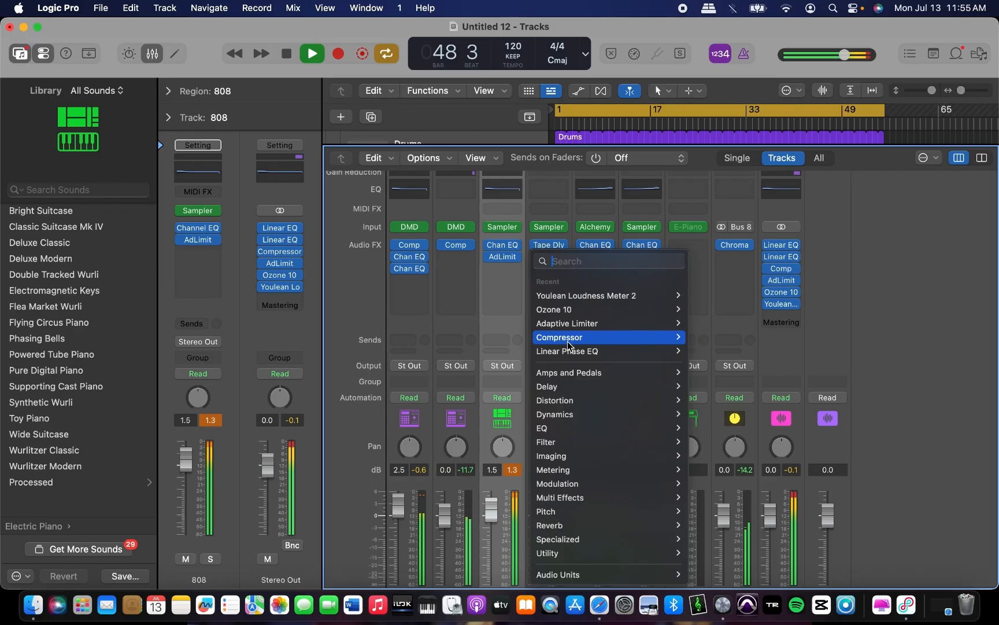
pyautogui.click(719, 342)
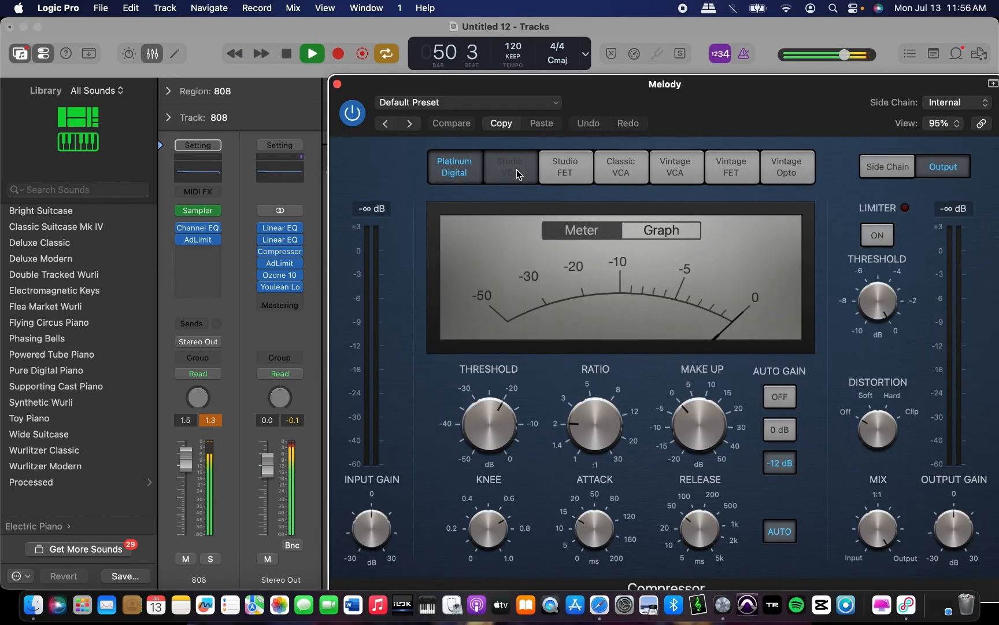
# Switch the Melody Compressor to Studio VCA, raise the ratio, set attack to 200 ms and release to 5 ms, lower the threshold, and close it.
pyautogui.click(516, 169)
pyautogui.moveTo(591, 423); pyautogui.dragTo(590, 406)
pyautogui.moveTo(587, 537); pyautogui.dragTo(581, 330)
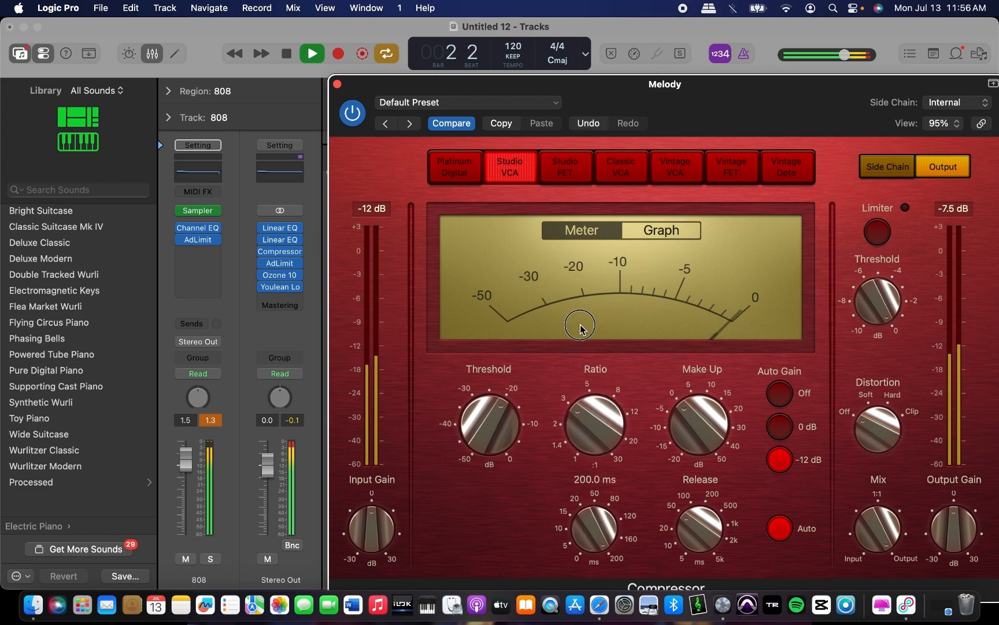
pyautogui.moveTo(704, 537); pyautogui.dragTo(719, 623)
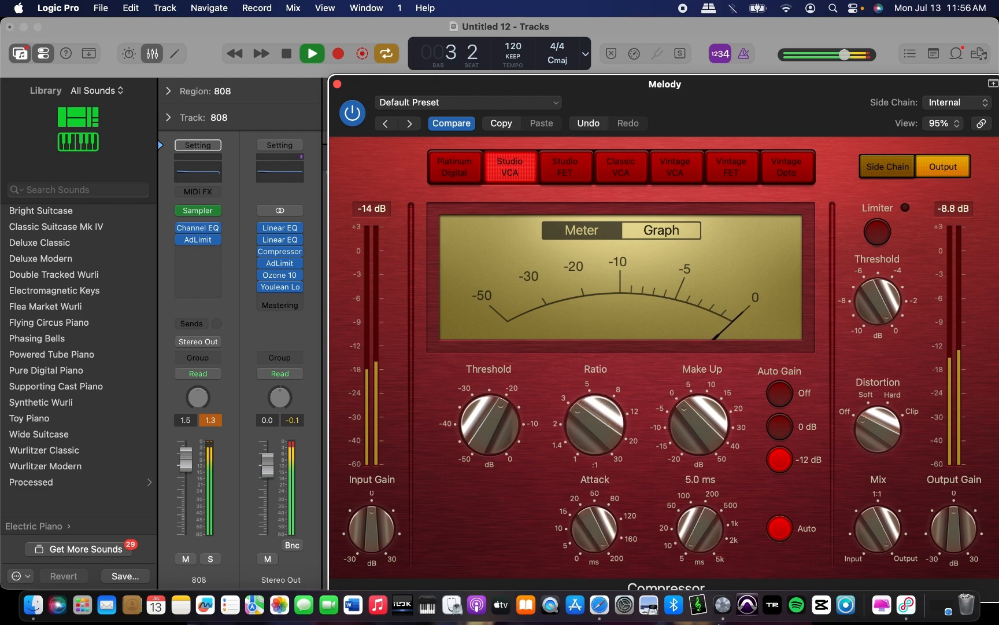
pyautogui.moveTo(489, 425); pyautogui.dragTo(513, 497)
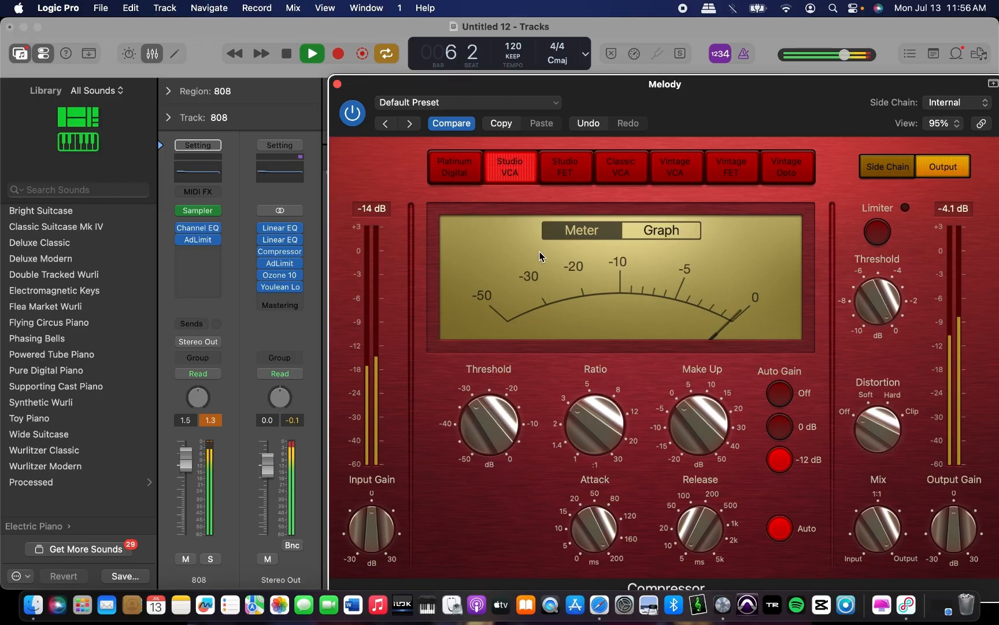
pyautogui.click(337, 84)
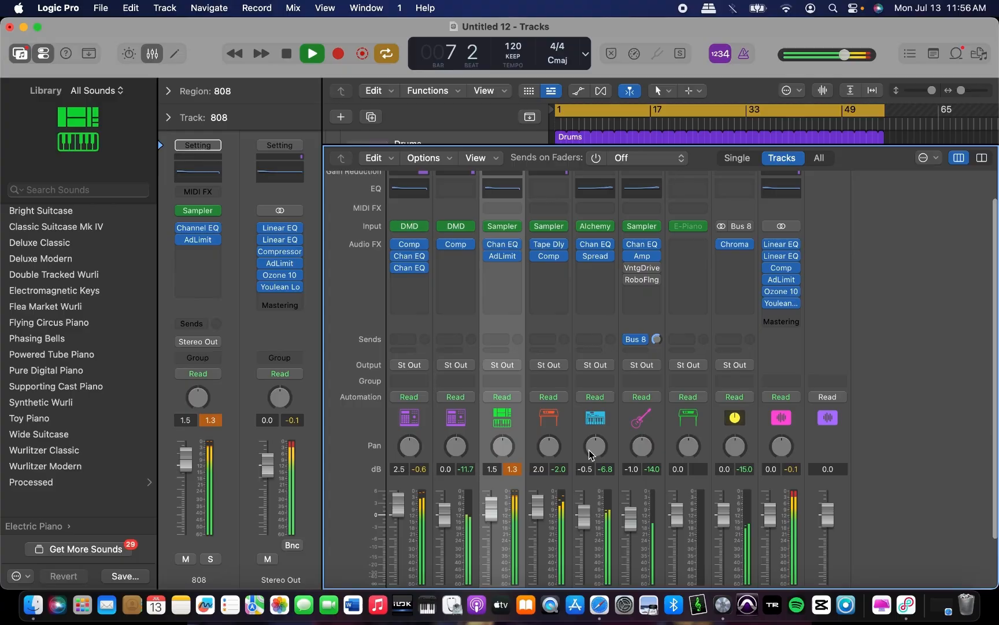
# Set the Melody channel fader to +0.5 dB and hide the mixer.
pyautogui.scroll(-3, 588, 450)
pyautogui.moveTo(538, 446); pyautogui.dragTo(544, 463)
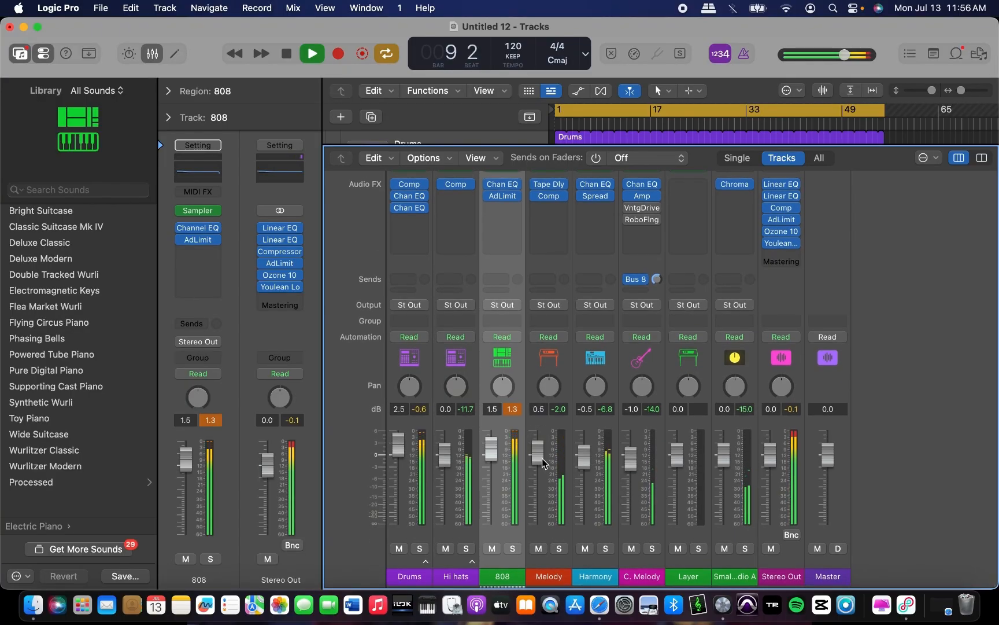
pyautogui.press('x')
# Move the C. Melody track directly above the Harmony track and stop playback.
pyautogui.click(465, 284)
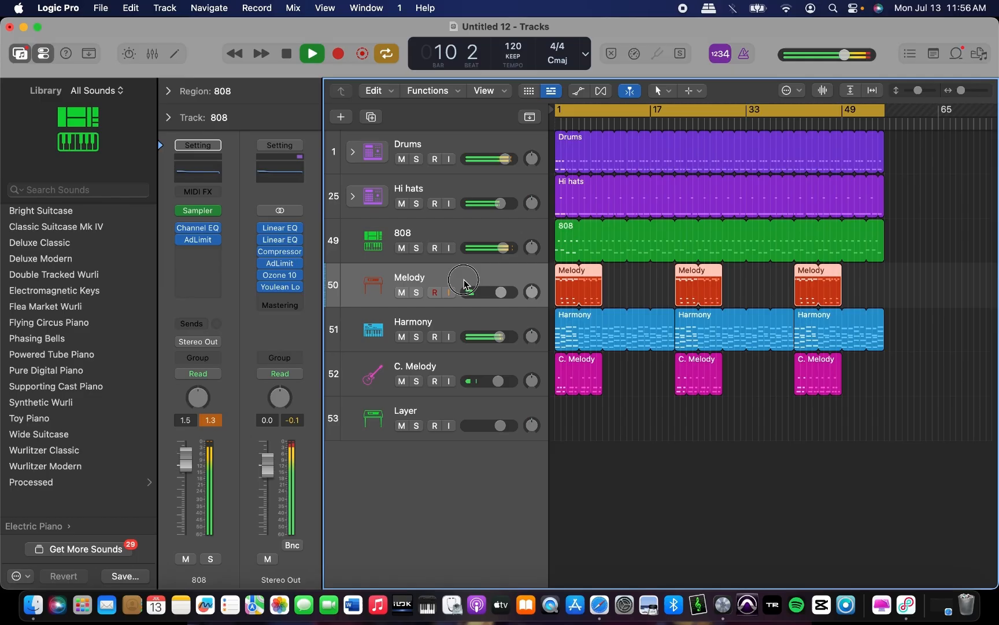
pyautogui.moveTo(448, 360); pyautogui.dragTo(446, 325)
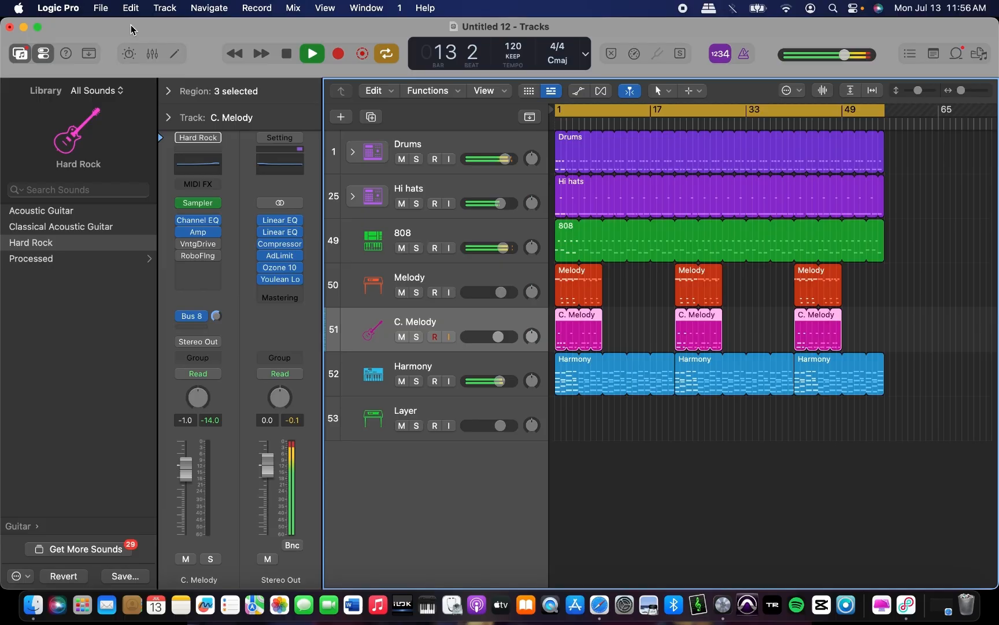
pyautogui.click(108, 9)
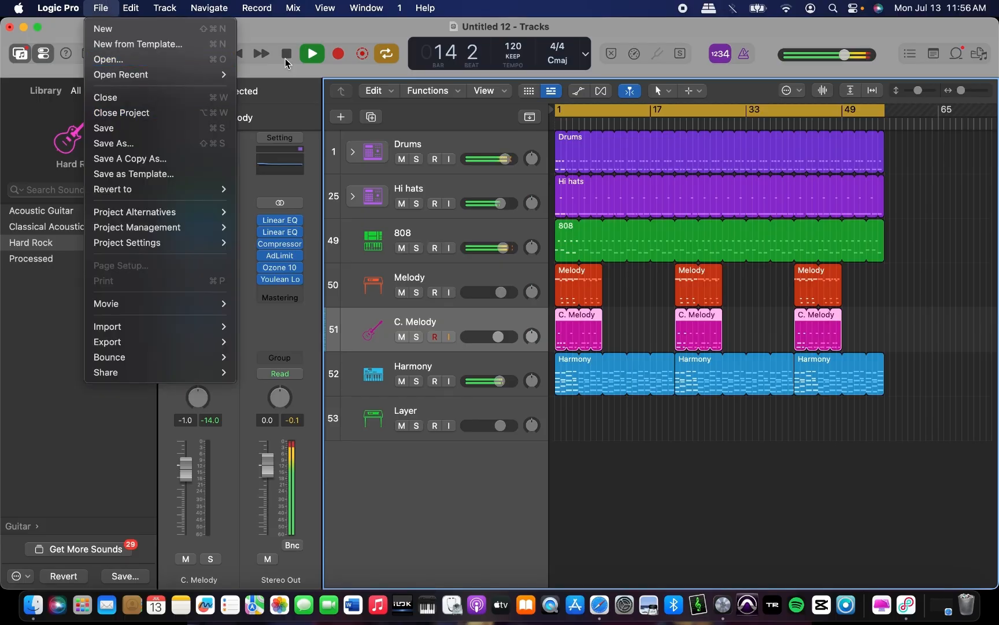
pyautogui.click(287, 61)
pyautogui.click(287, 61)
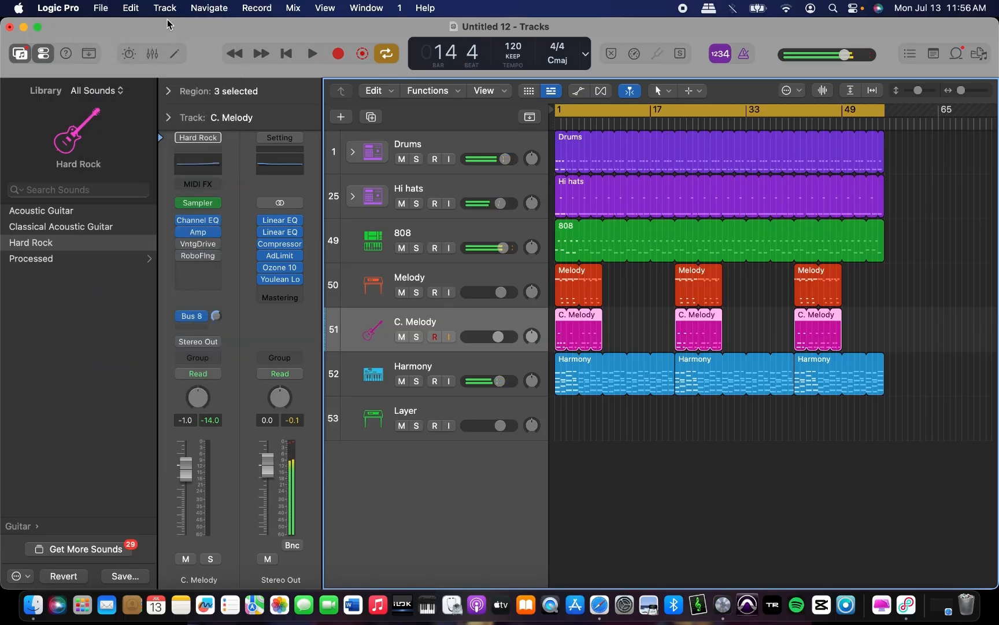
# Set up a bounce of the whole project with MP3 as the destination instead of Uncompressed.
pyautogui.click(109, 9)
pyautogui.moveTo(220, 357)
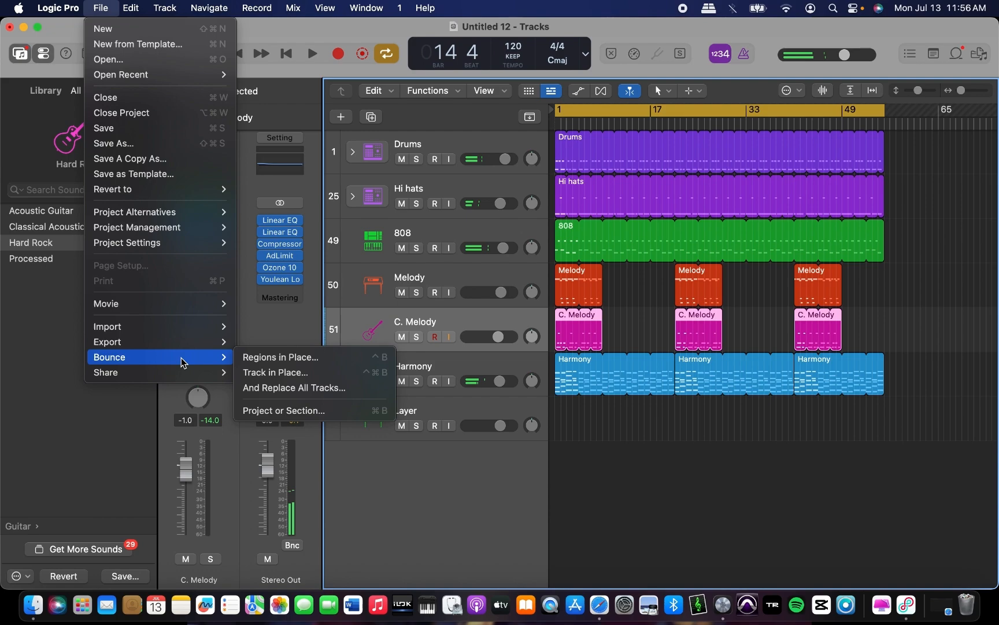
pyautogui.click(288, 412)
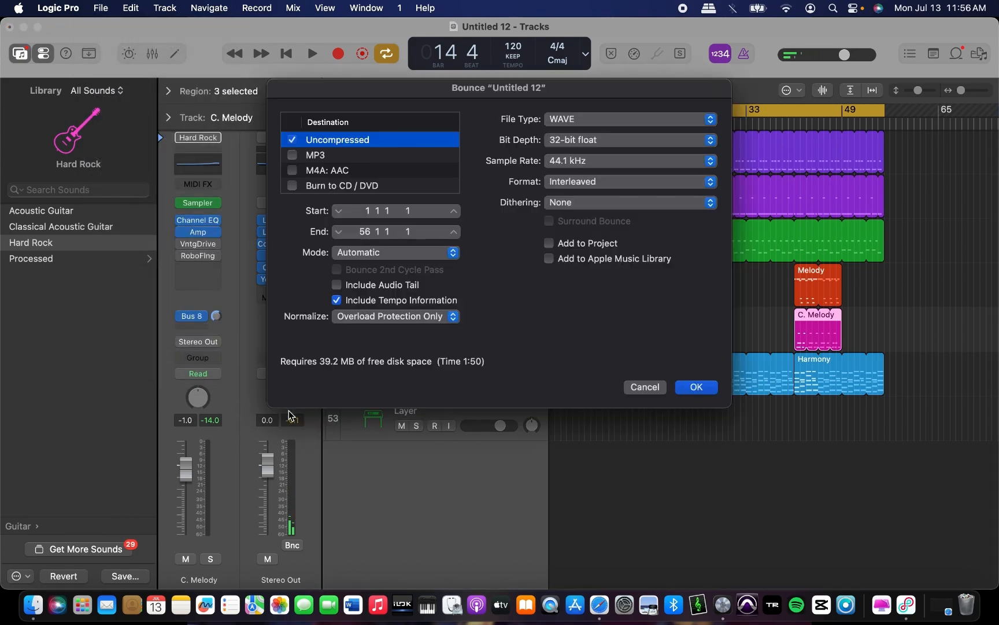
pyautogui.click(572, 123)
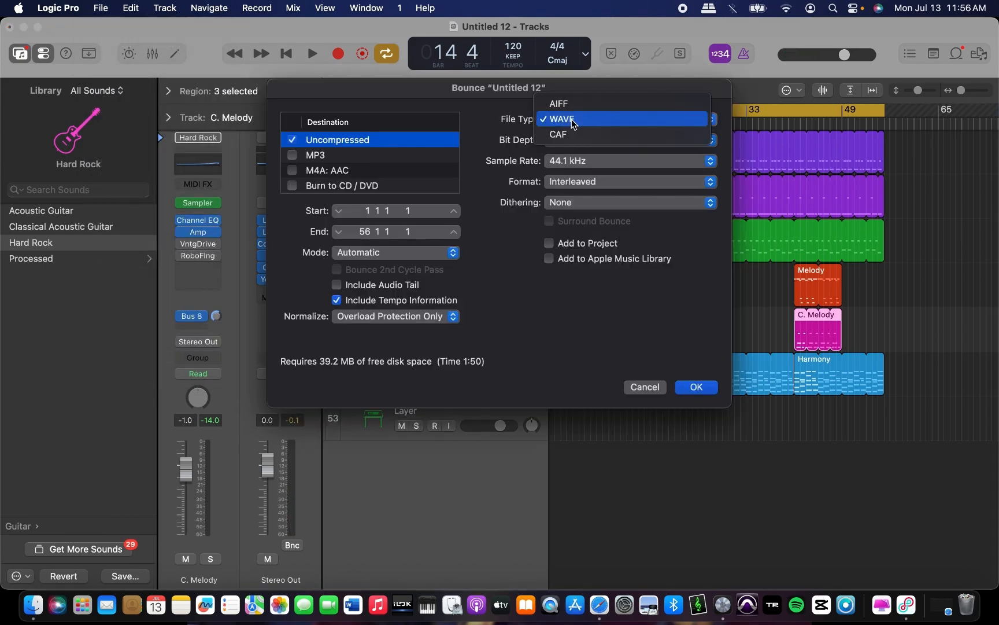
pyautogui.click(579, 125)
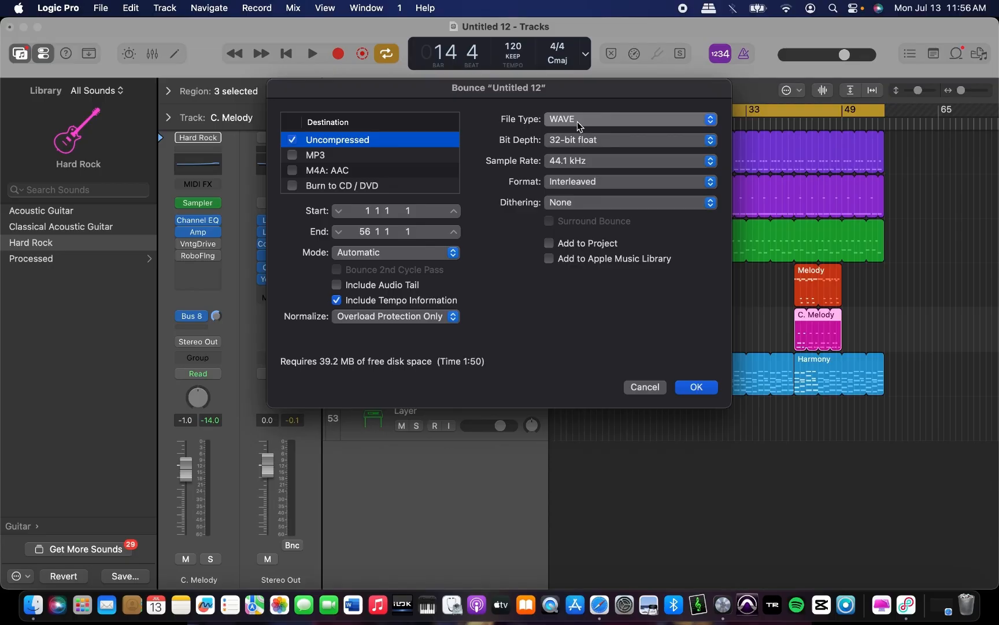
pyautogui.click(293, 155)
pyautogui.click(294, 141)
# Accept the bounce settings and bounce the project to the Desktop as "July 13 2026 mix".
pyautogui.click(691, 390)
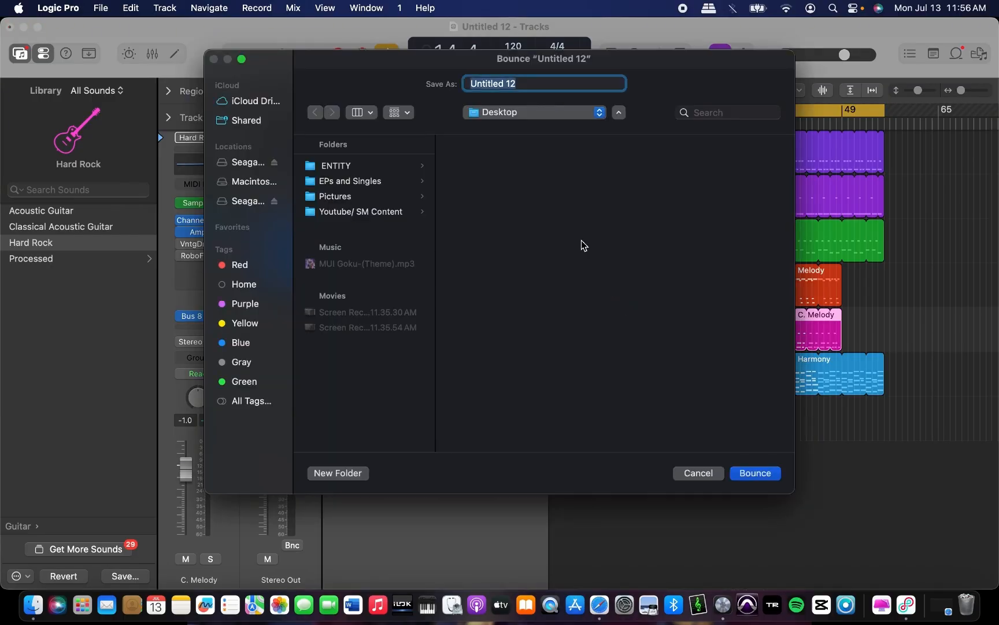
pyautogui.write('July 13 2026 mix')
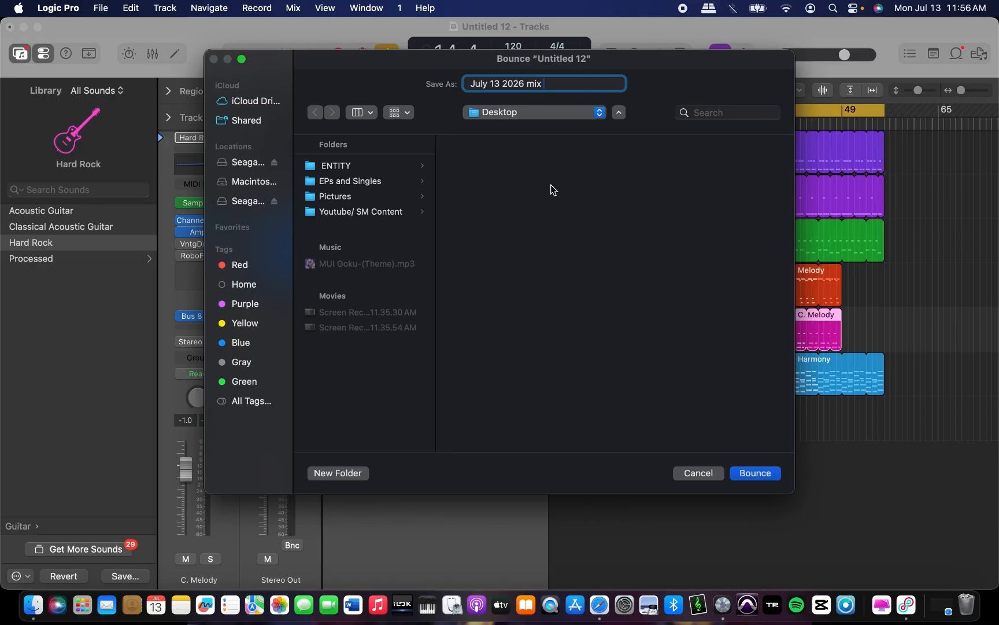
pyautogui.press('Return')
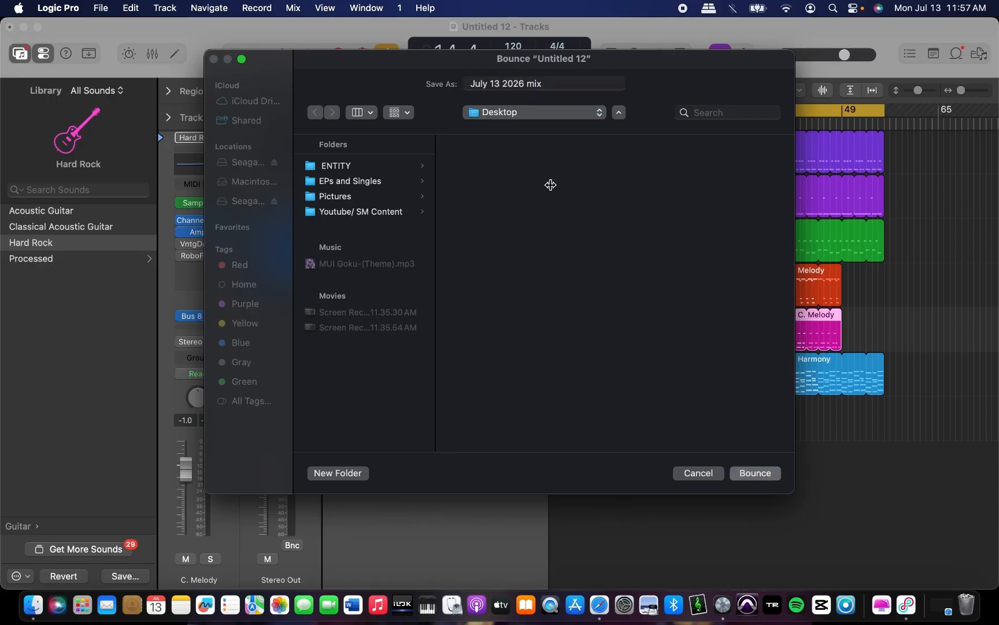